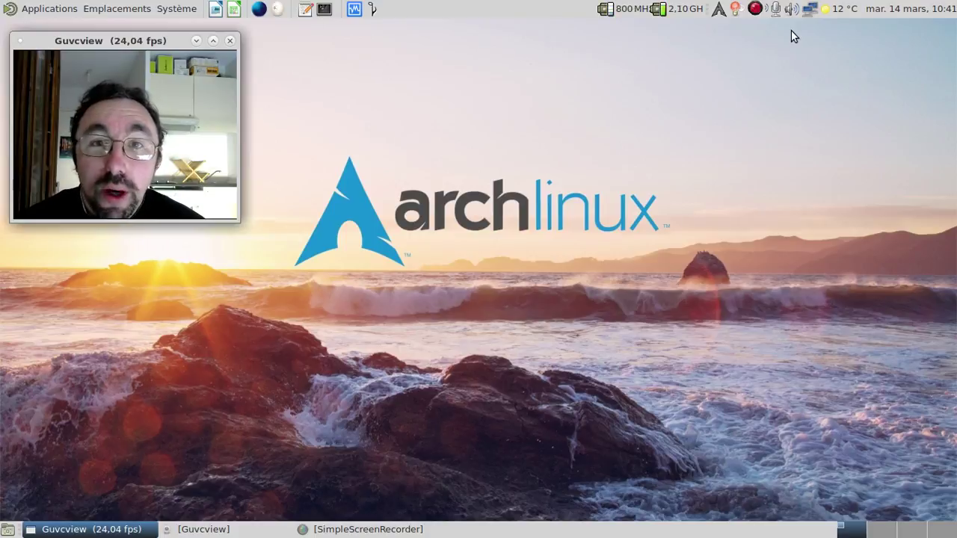
- View the MATE desktop's About window to check its version, and close it
click(170, 8)
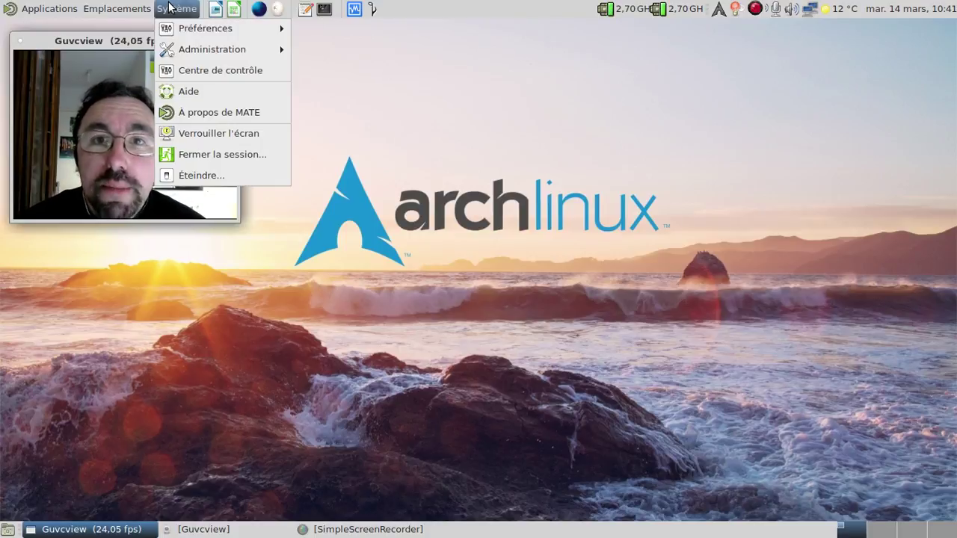
click(204, 112)
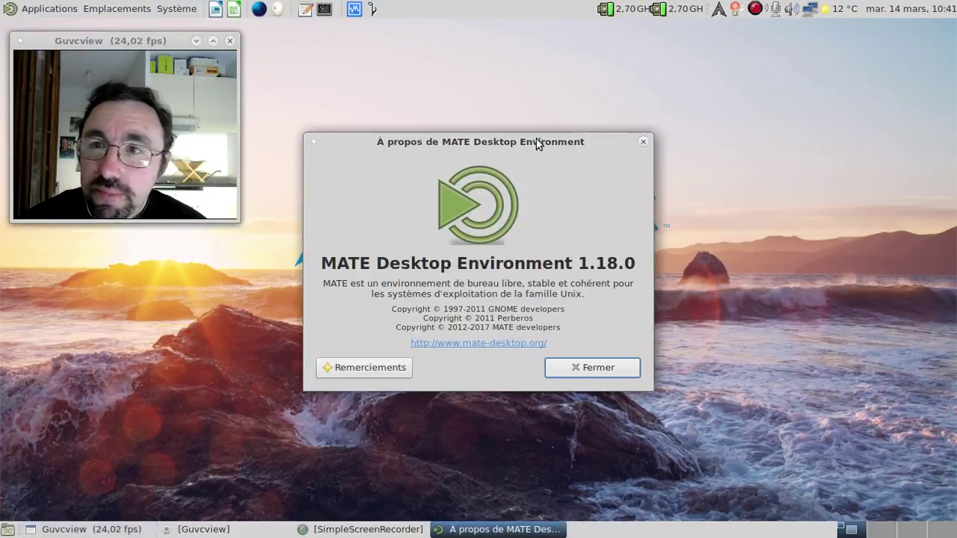
drag(524, 138, 621, 126)
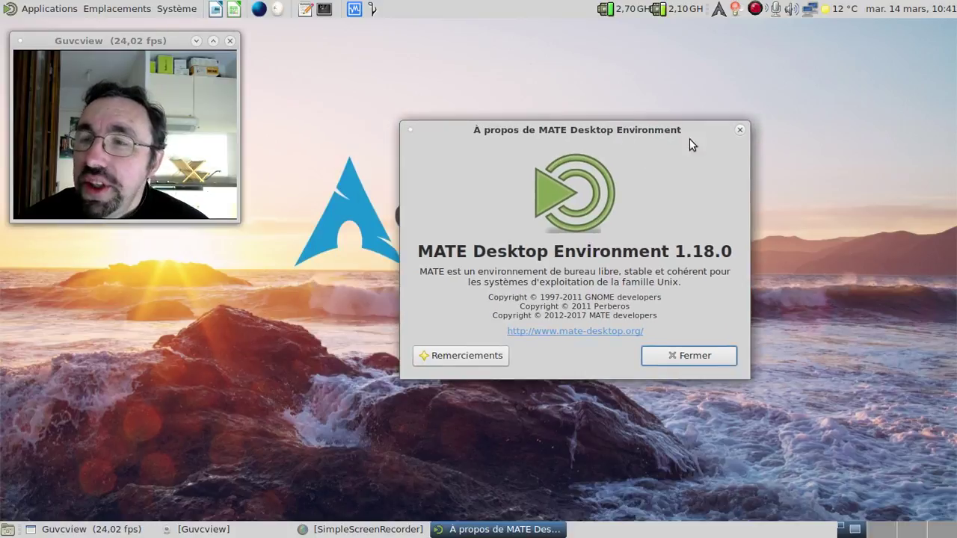
click(740, 131)
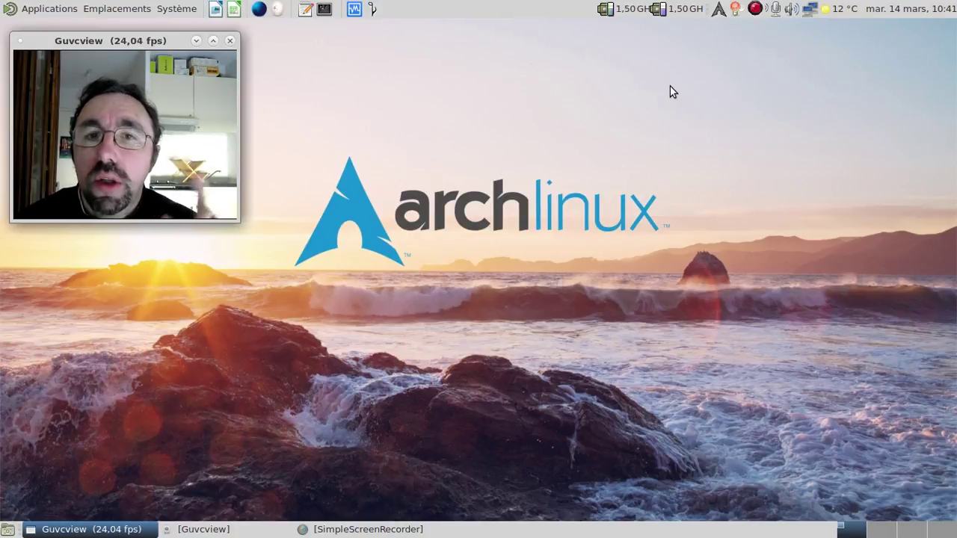
- Open the MATE system monitor and view the system information, running processes and resource usage
click(30, 9)
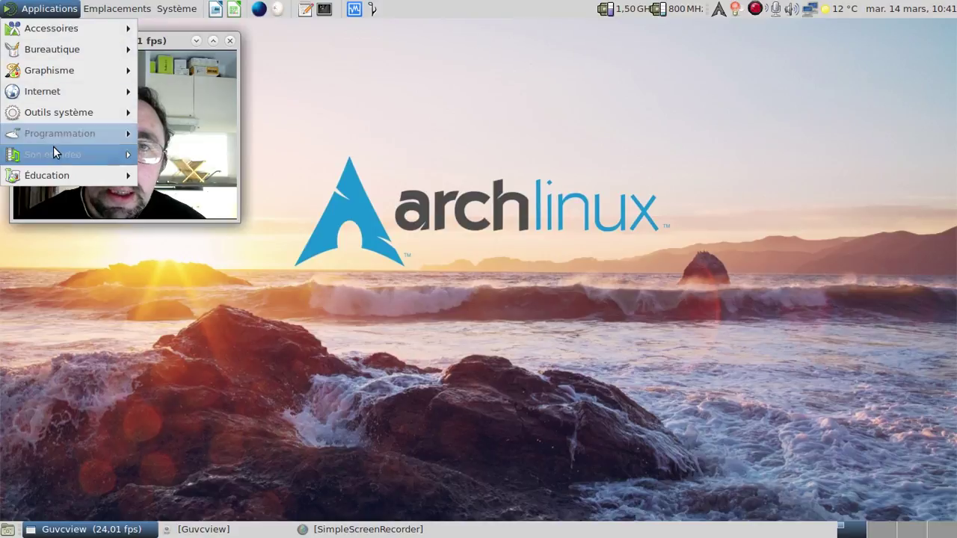
mouse_move(58, 119)
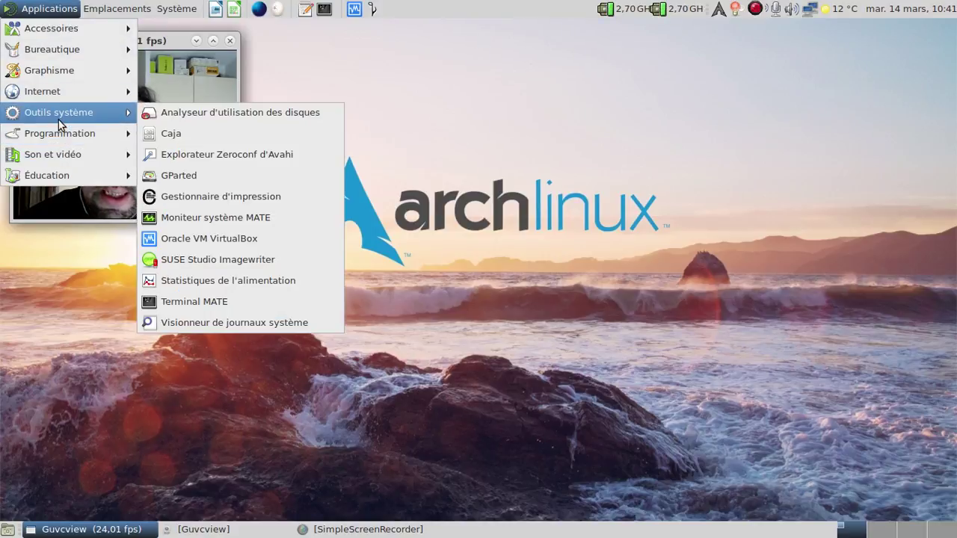
click(242, 219)
drag(373, 92, 556, 122)
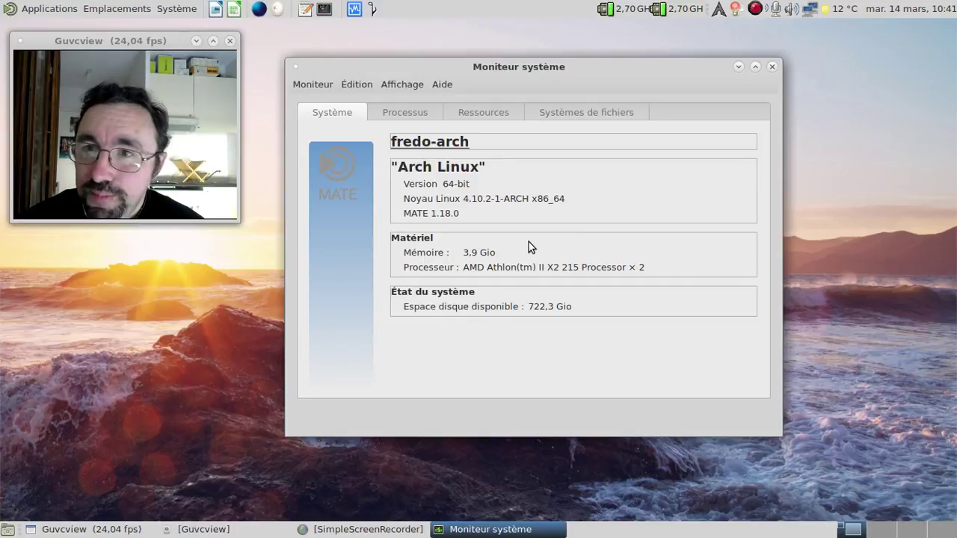
click(425, 112)
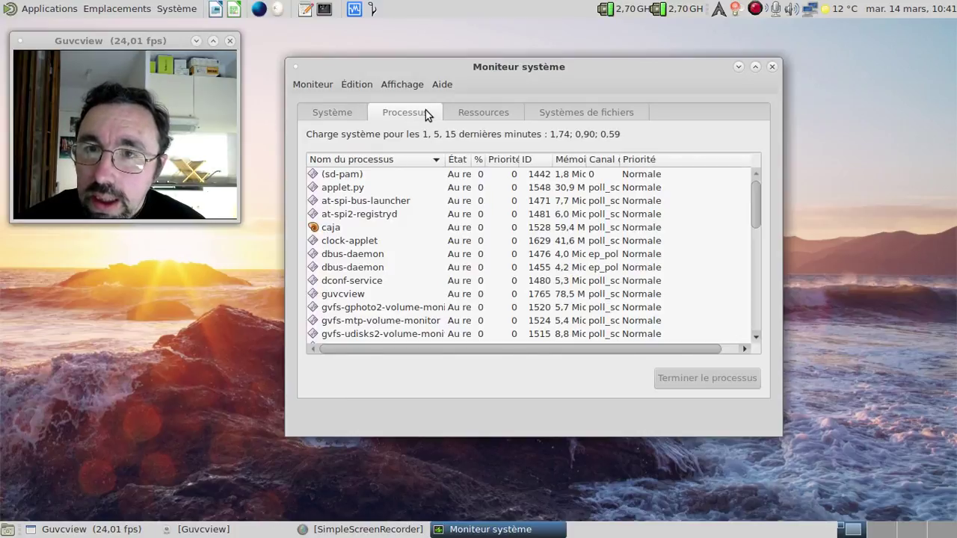
click(483, 114)
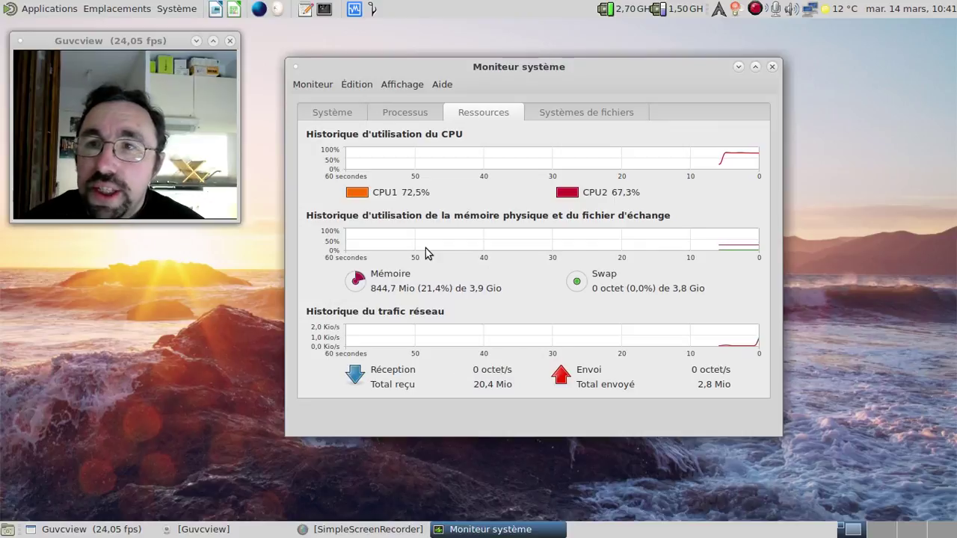
- Examine the memory use of the running processes through the whole process list, and close the system monitor
click(423, 118)
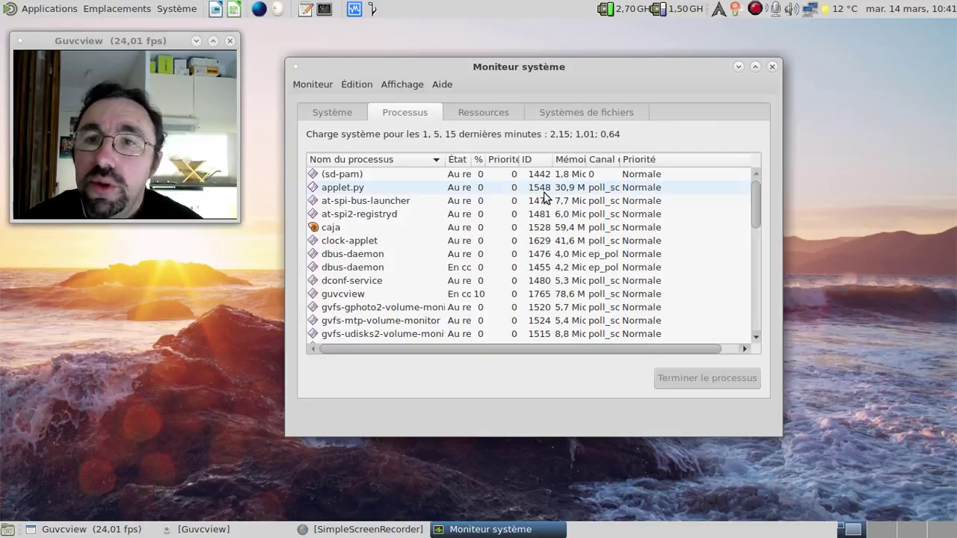
scroll(480, 202, down, 5)
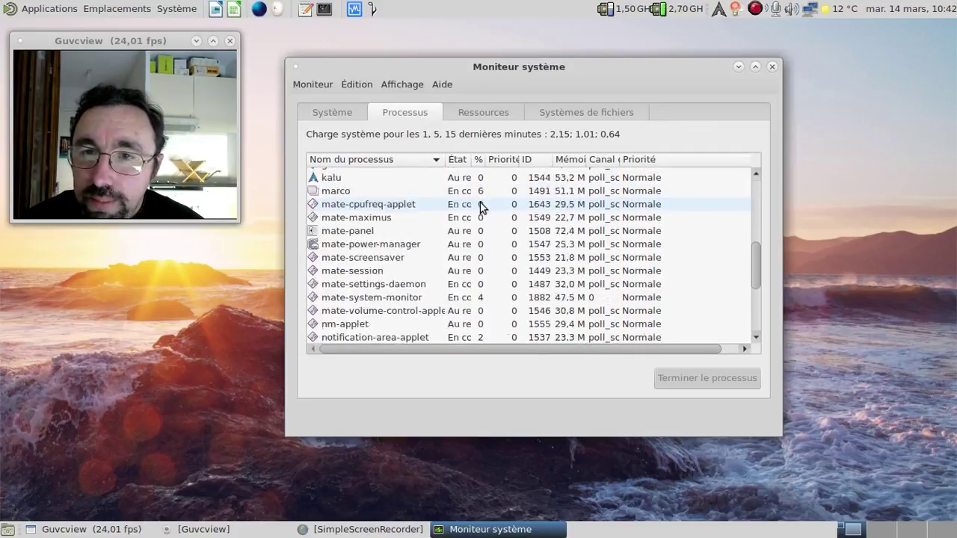
scroll(481, 202, down, 1)
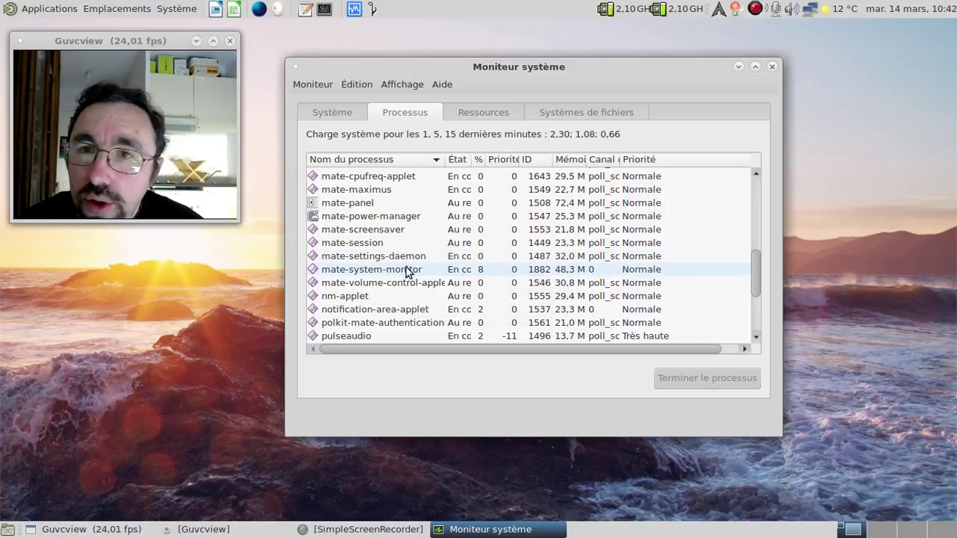
scroll(406, 269, up, 3)
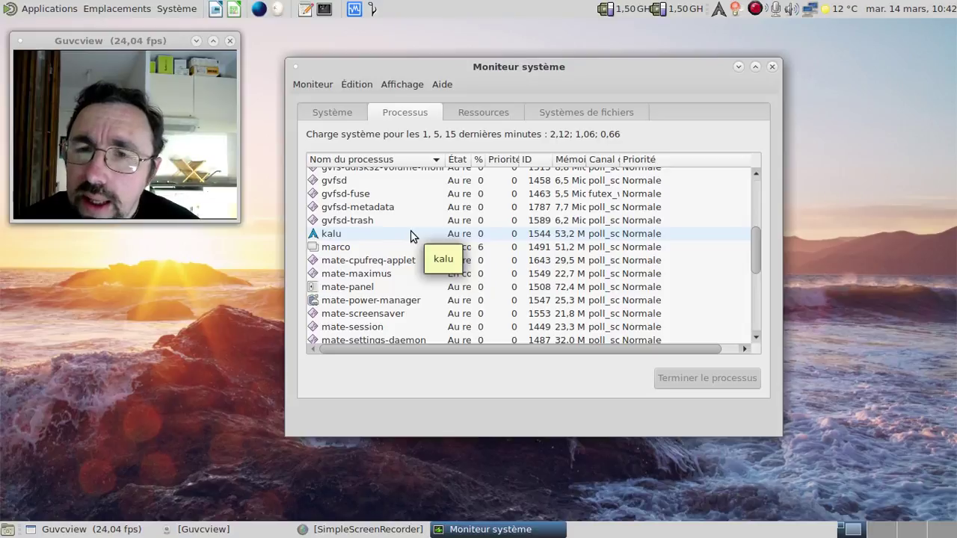
scroll(411, 234, down, 6)
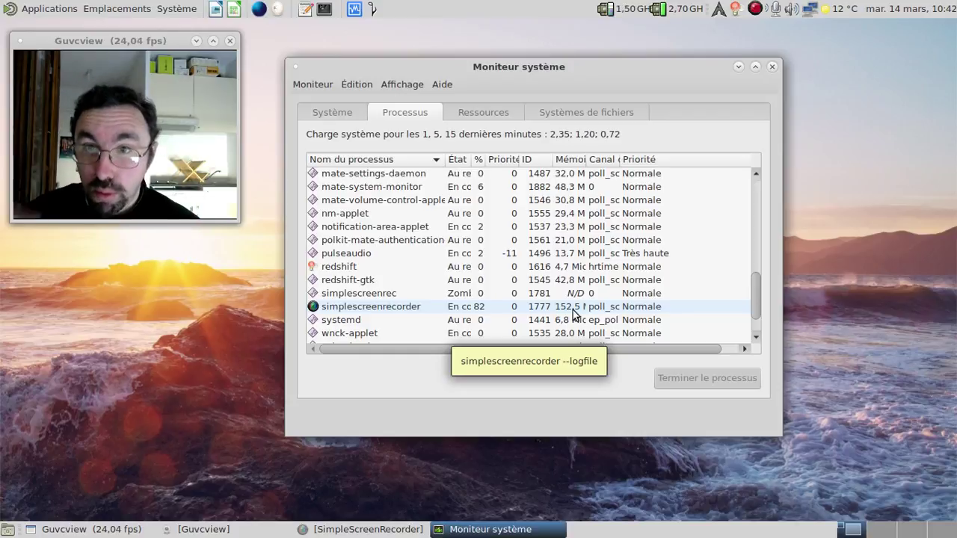
scroll(564, 304, down, 1)
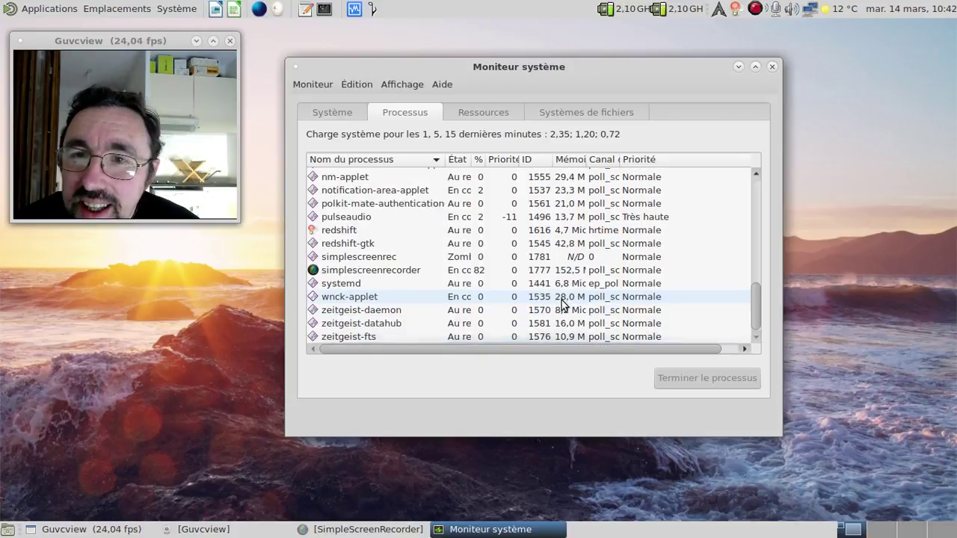
scroll(565, 304, up, 7)
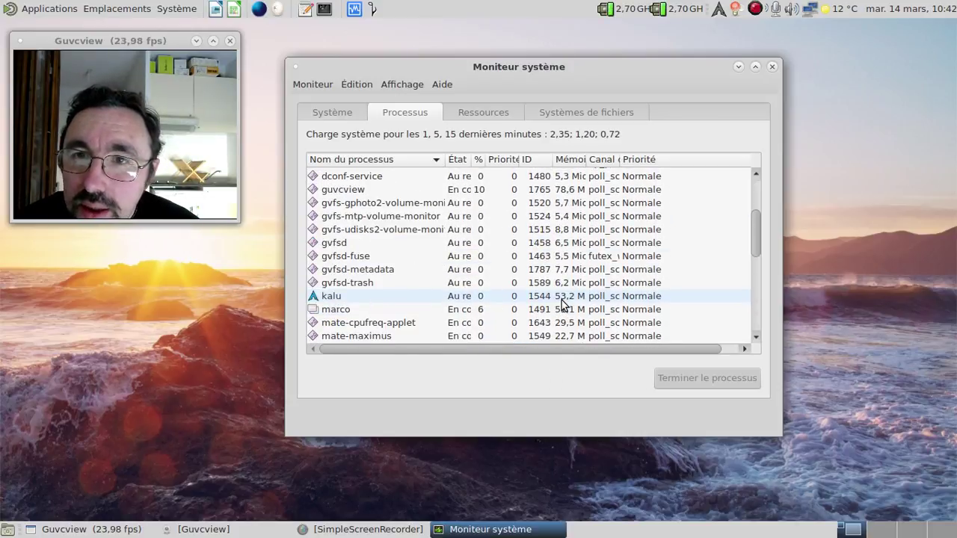
scroll(564, 303, up, 3)
scroll(564, 304, down, 2)
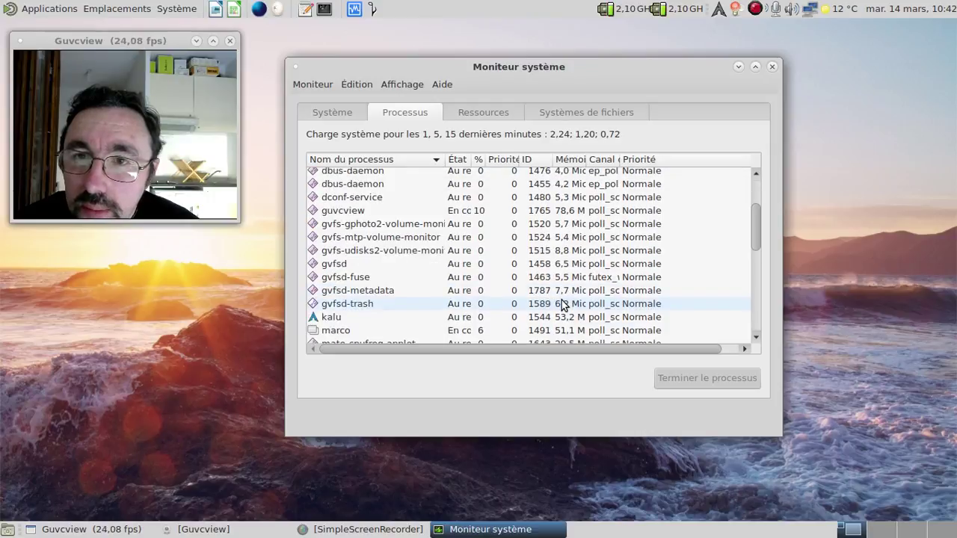
click(346, 118)
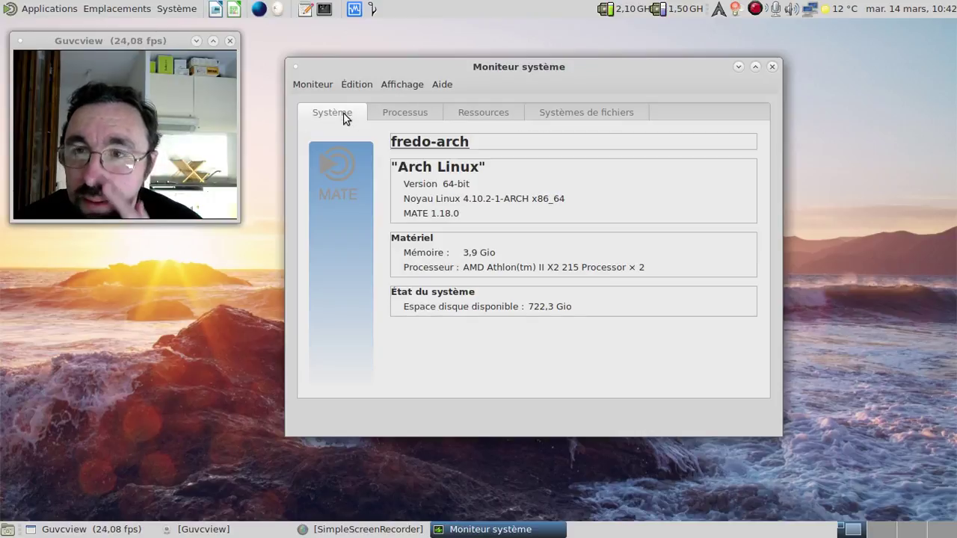
click(773, 67)
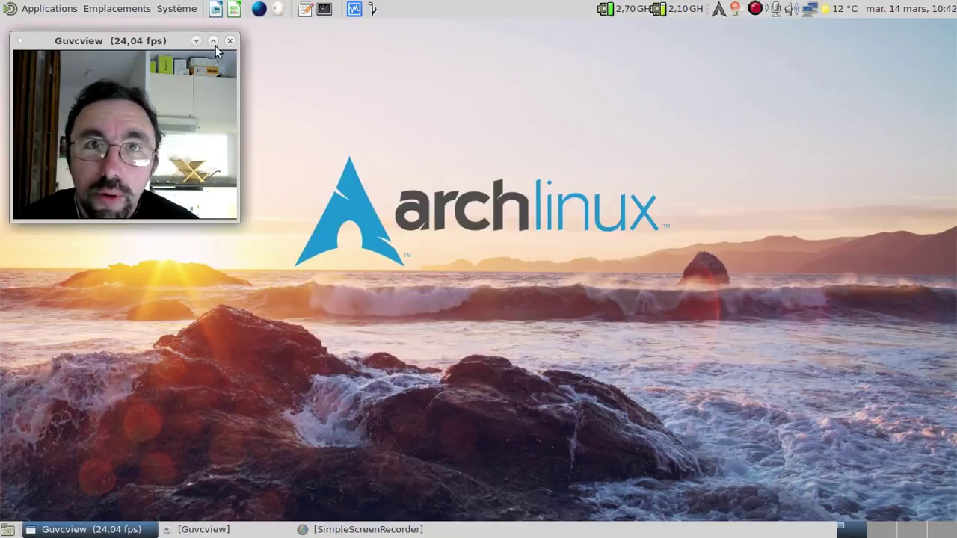
- Open the MATE calculator and compute 844−(152+48+53+47)
click(74, 9)
mouse_move(75, 27)
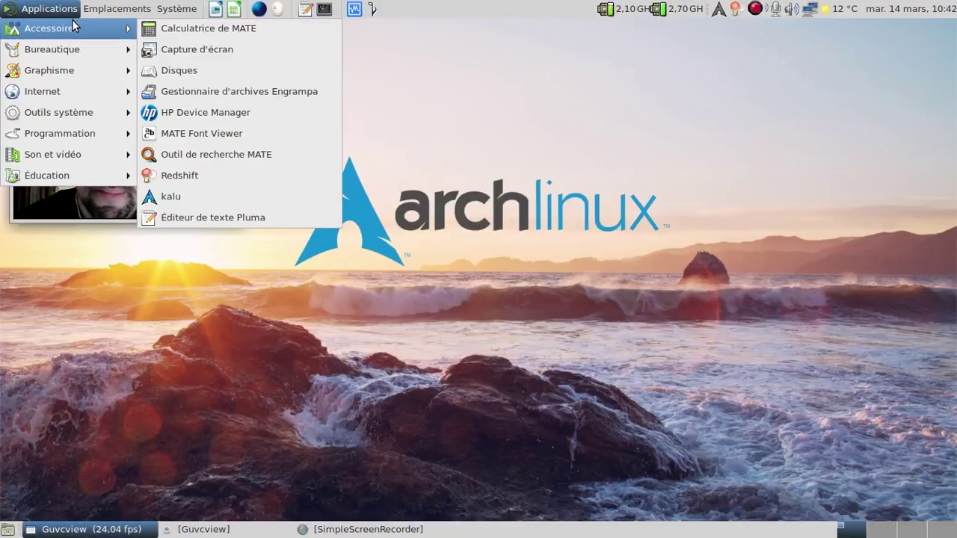
click(181, 24)
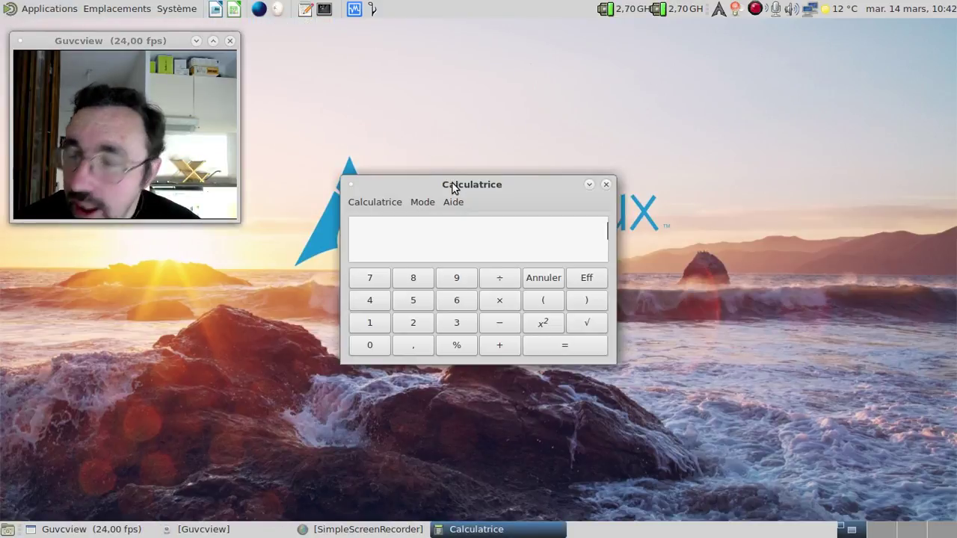
drag(451, 182, 461, 141)
text(8)
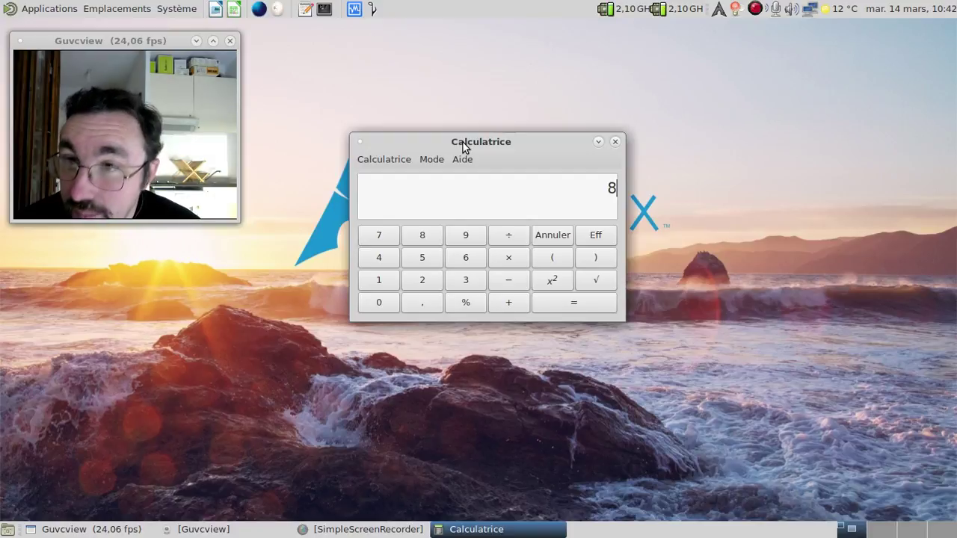
text(44-()
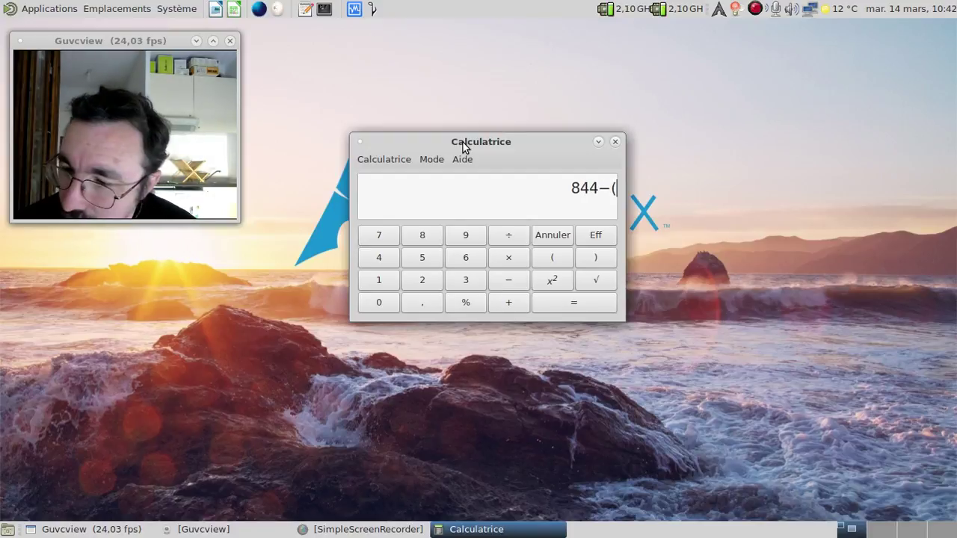
text(152)
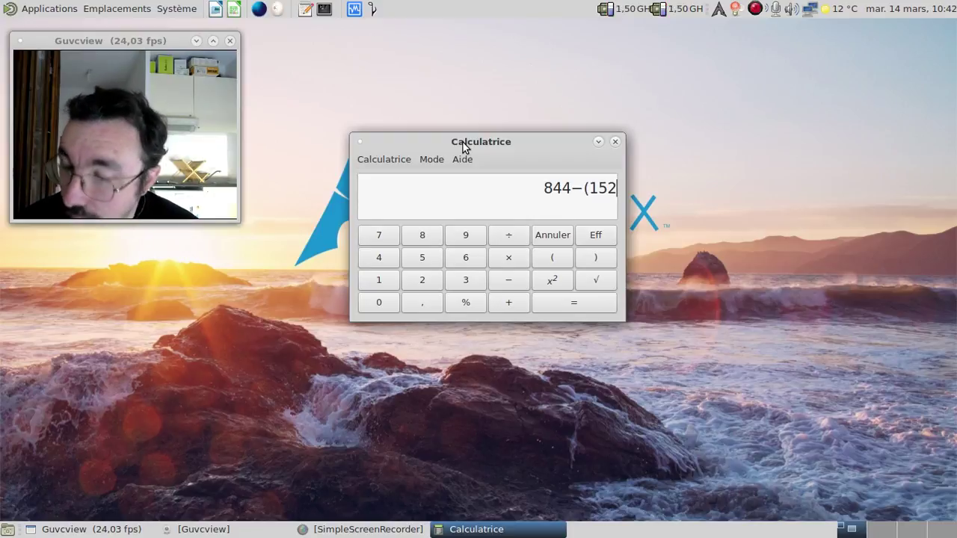
text(+48)
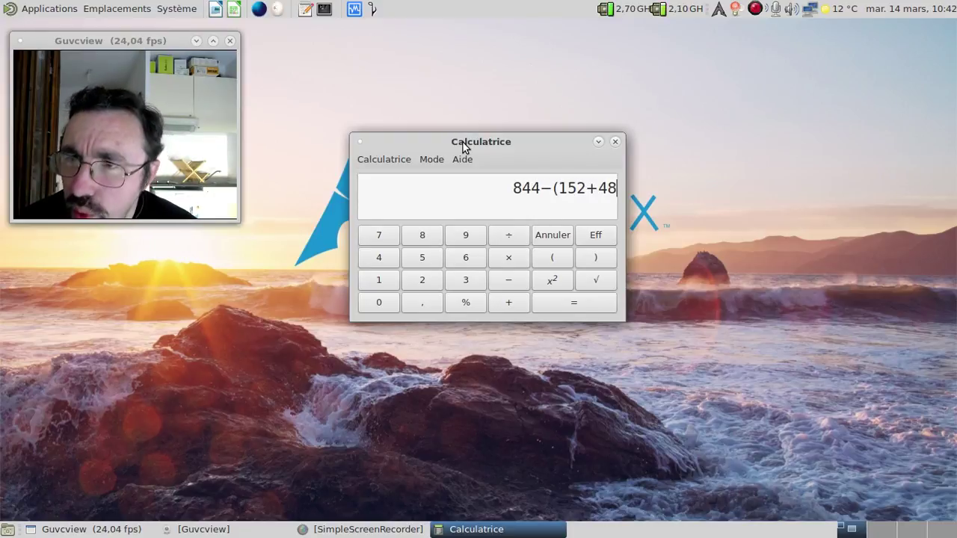
text(+53)
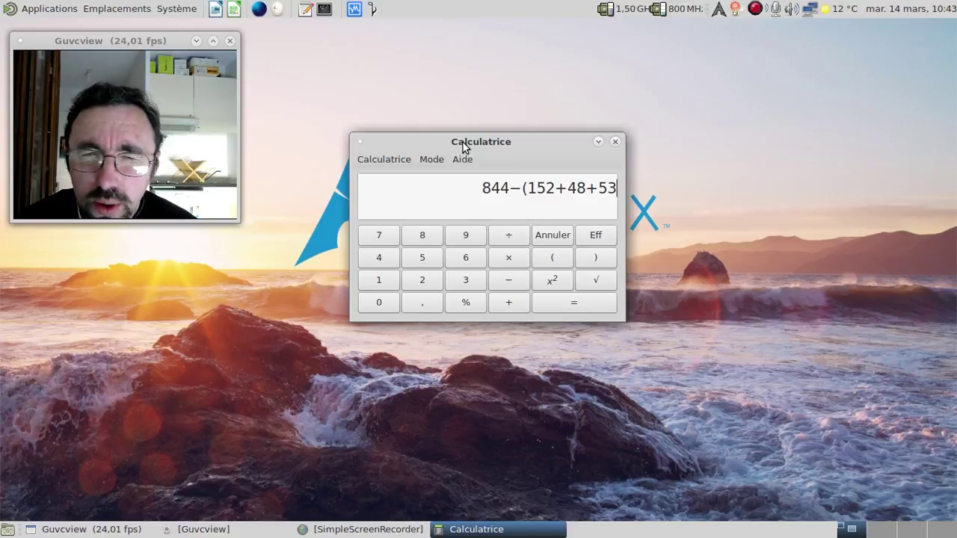
text(+)
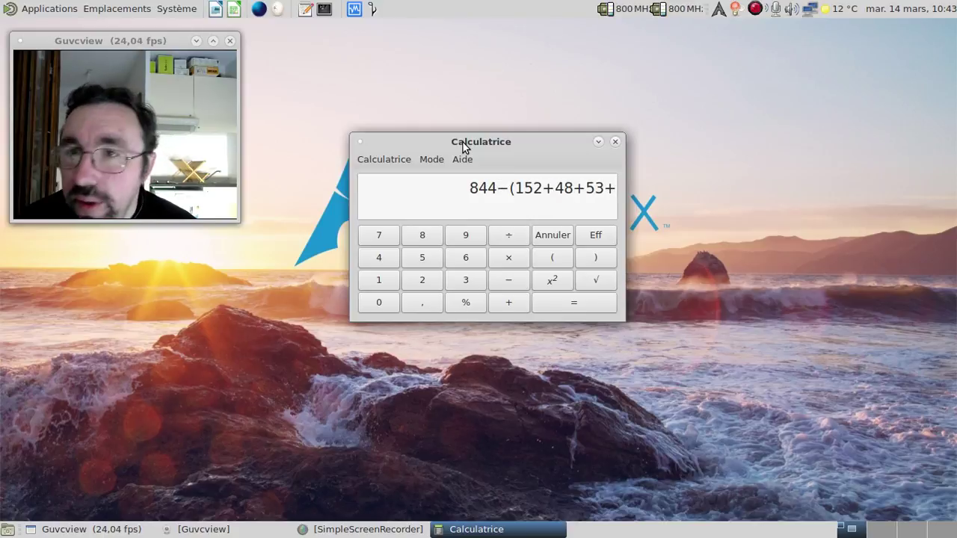
text(4)
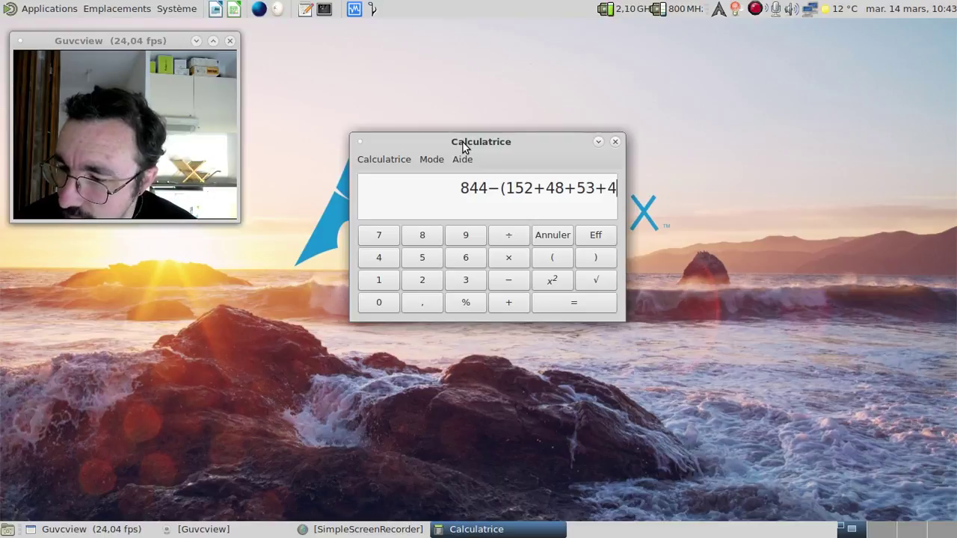
text(7))
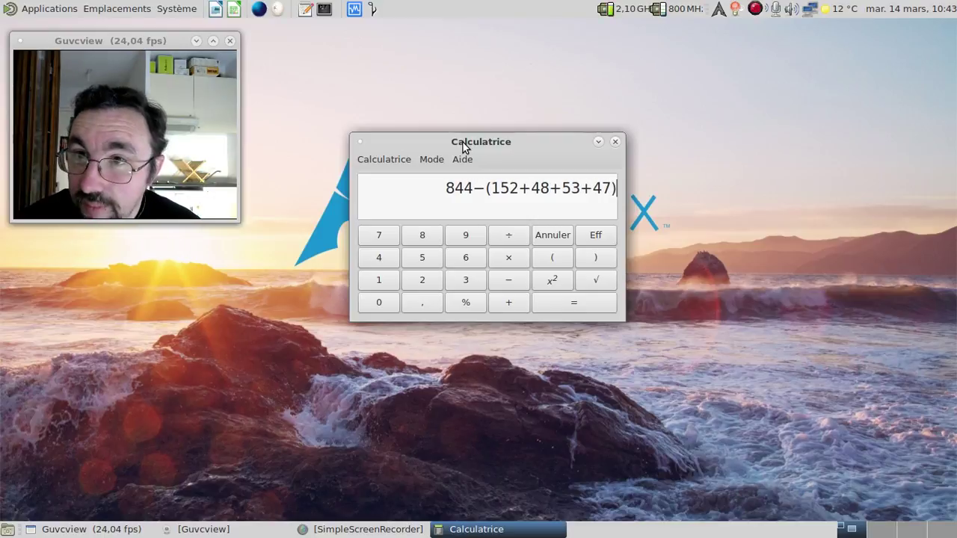
key(Return)
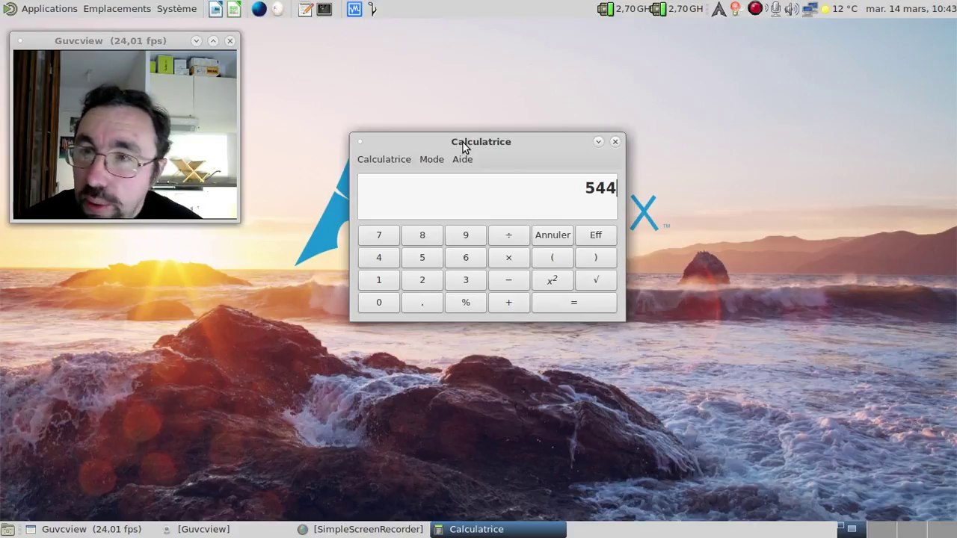
- Open the MATE system monitor and show its list of running processes
click(58, 11)
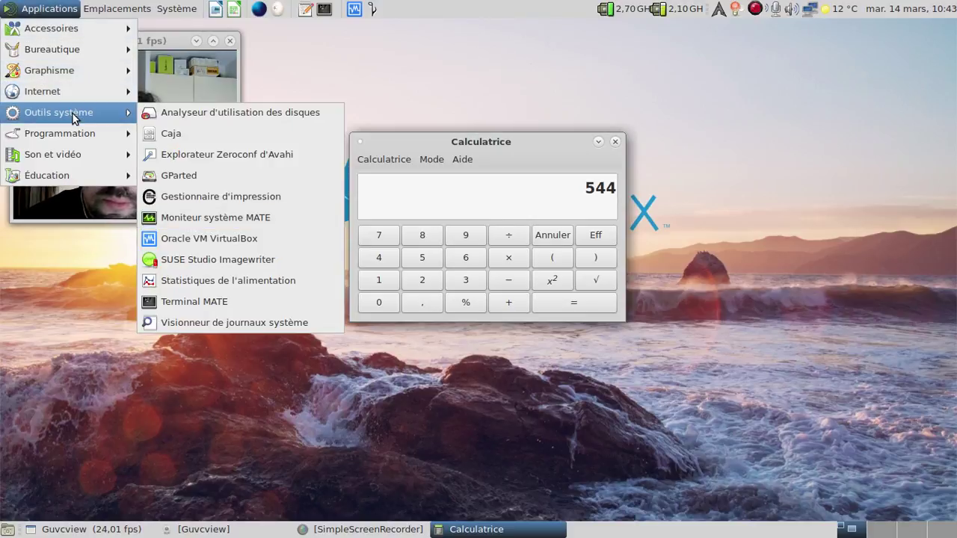
mouse_move(67, 110)
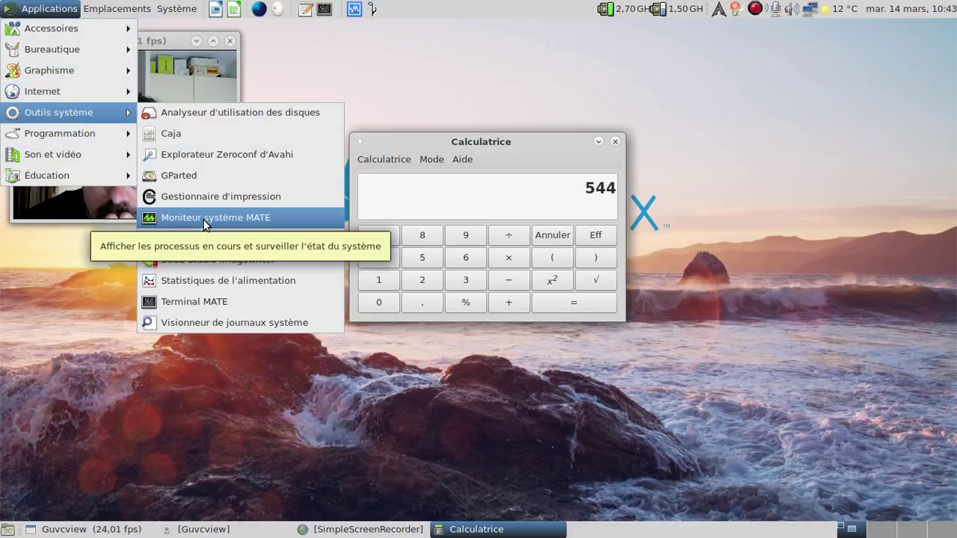
click(203, 220)
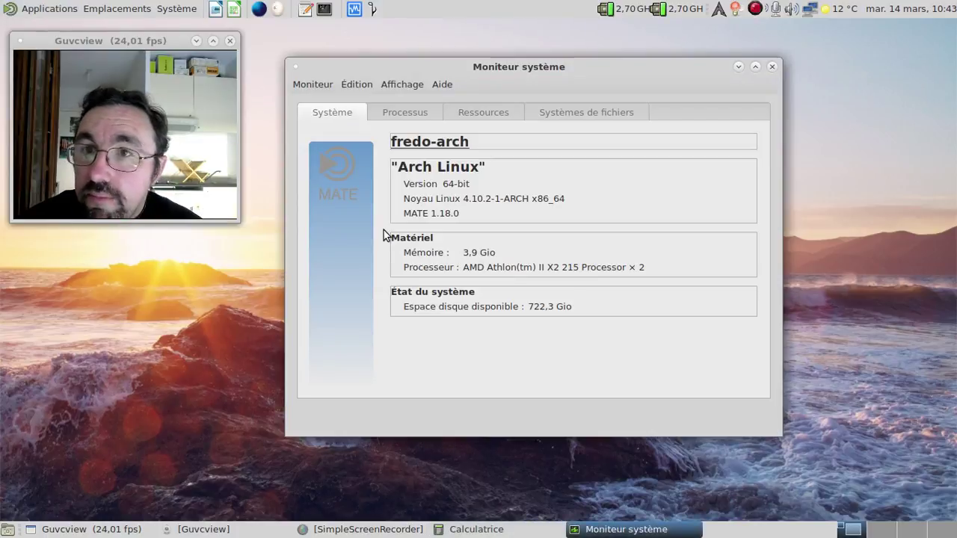
click(465, 118)
click(417, 115)
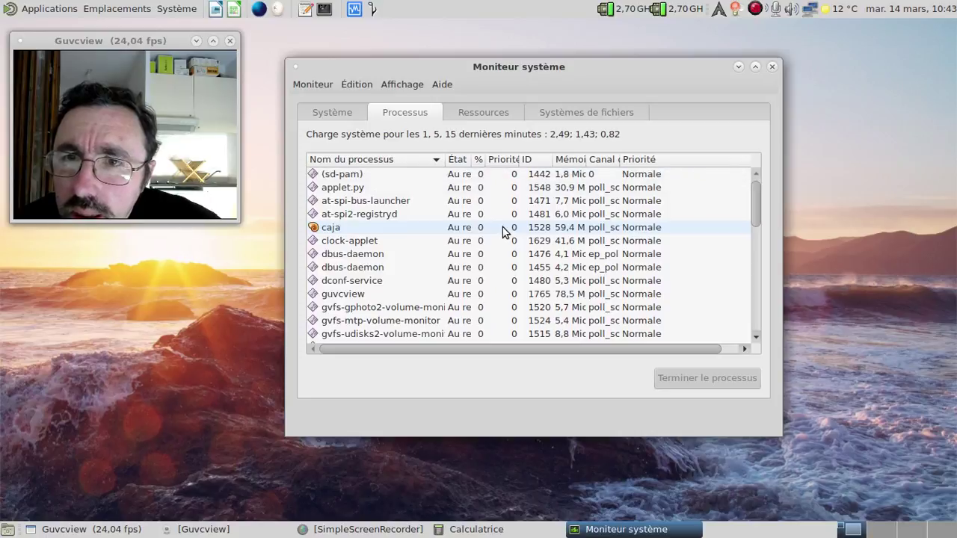
- Examine the memory use of the listed processes, including simplescreenrecorder and guvcview, and close the system monitor
scroll(503, 232, down, 10)
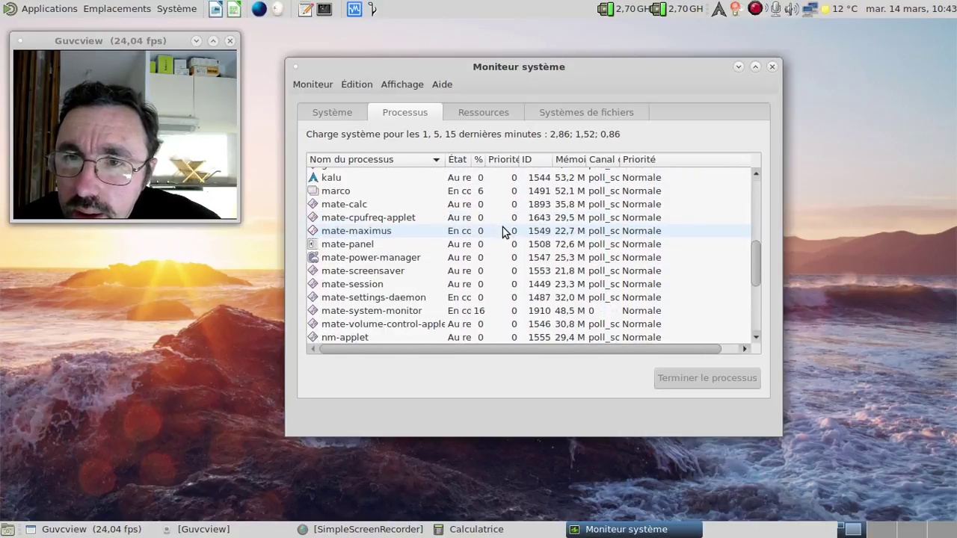
scroll(504, 231, down, 2)
scroll(505, 232, up, 2)
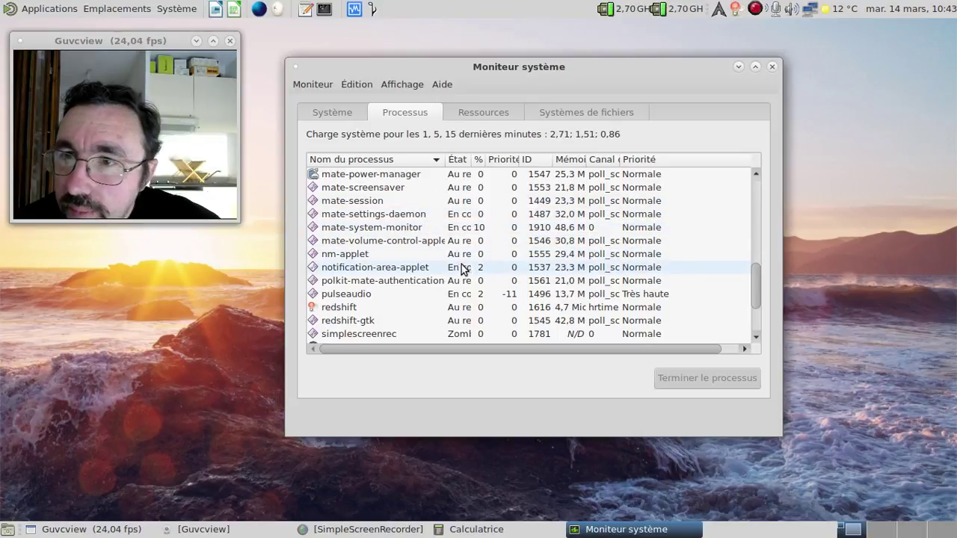
scroll(566, 265, down, 3)
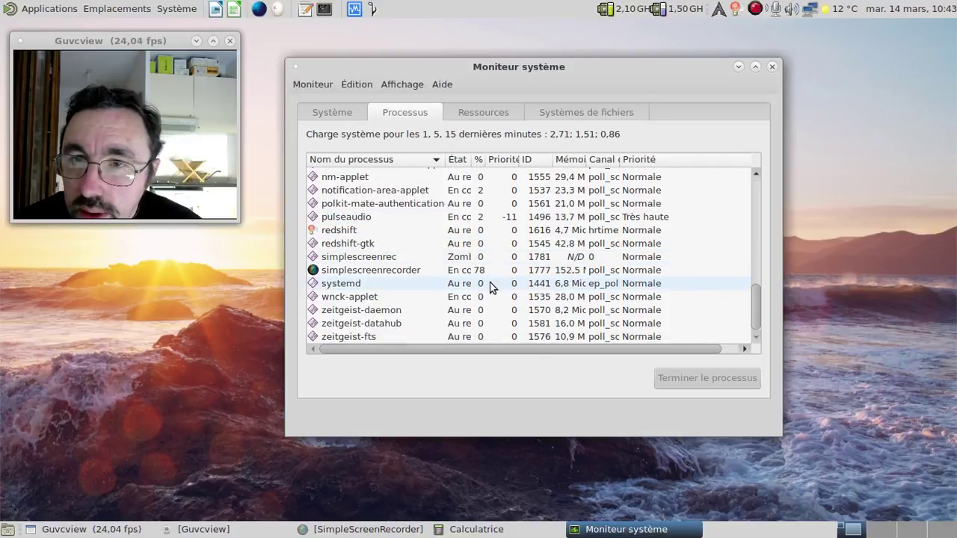
scroll(492, 288, up, 12)
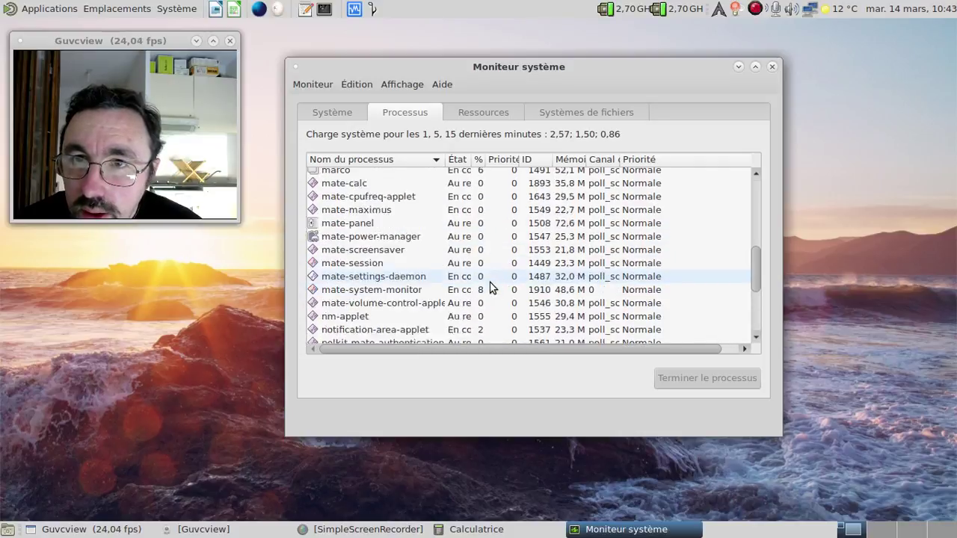
scroll(491, 288, up, 2)
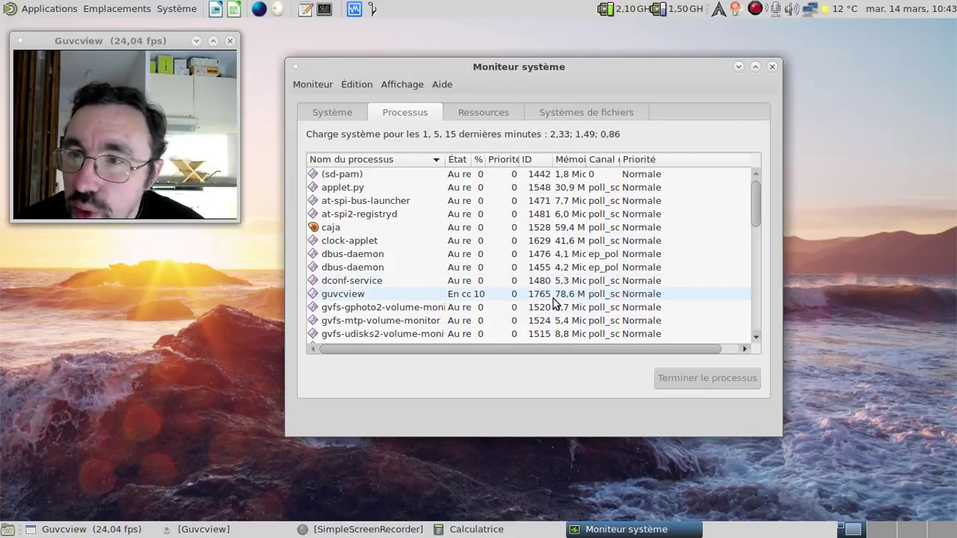
click(772, 67)
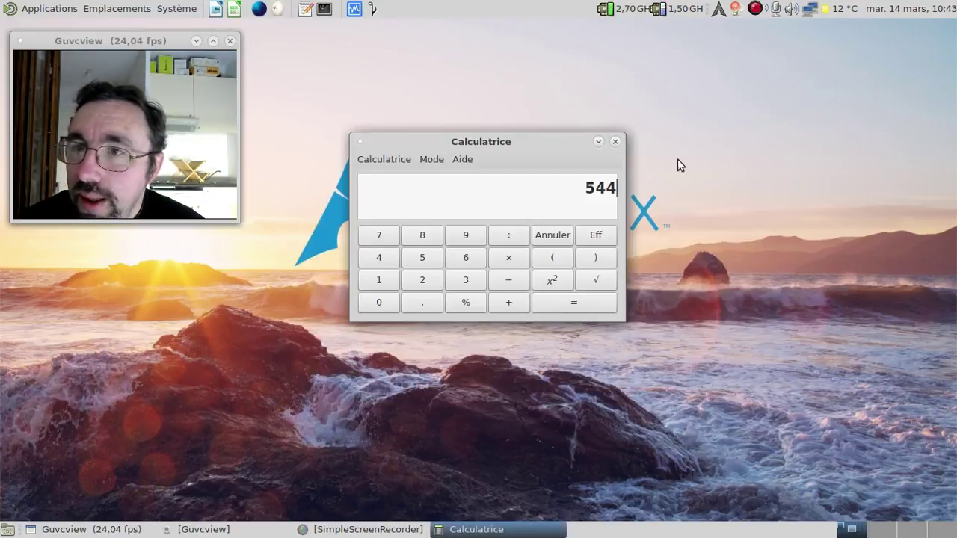
- Subtract 78 from the current result in the calculator
text(-78)
key(Return)
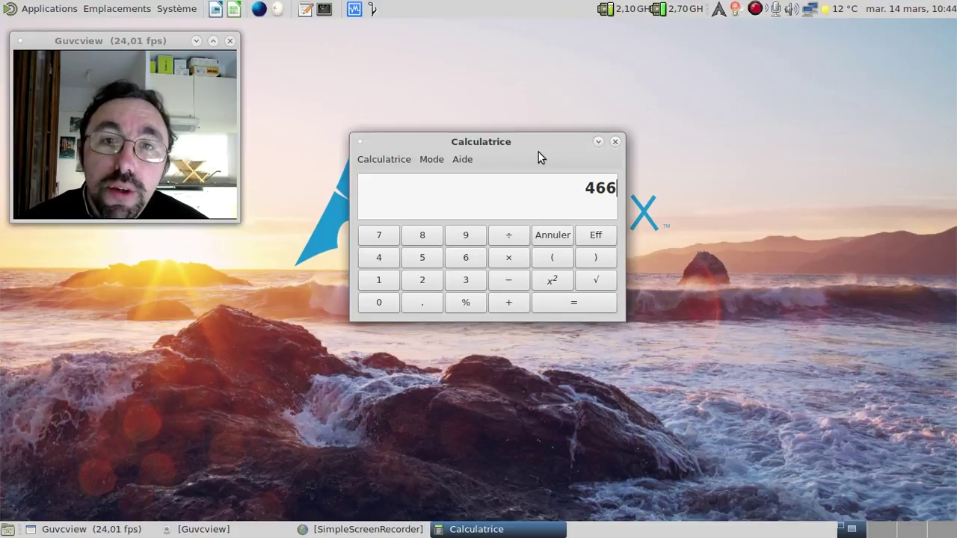
- View the calculator's About window to check its version, and close both the About window and the calculator
click(464, 159)
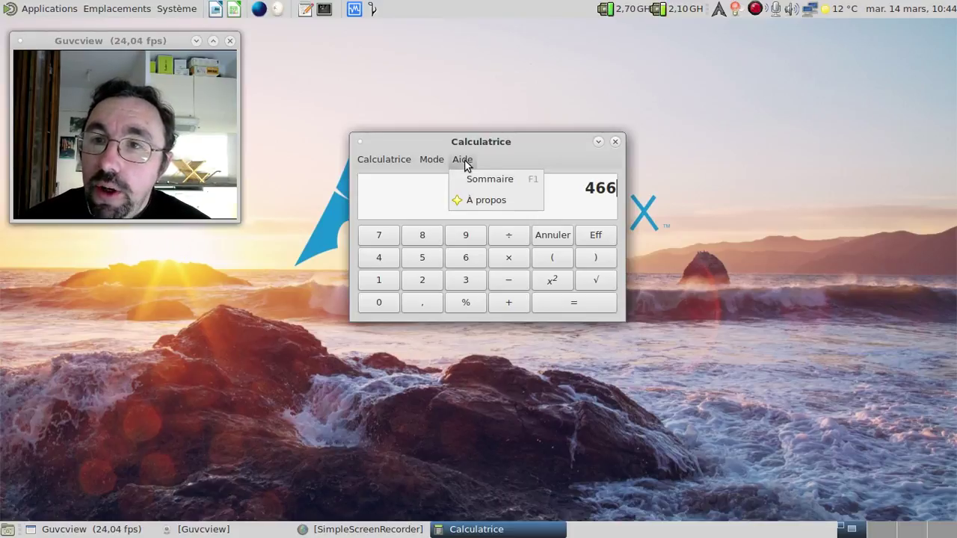
click(468, 200)
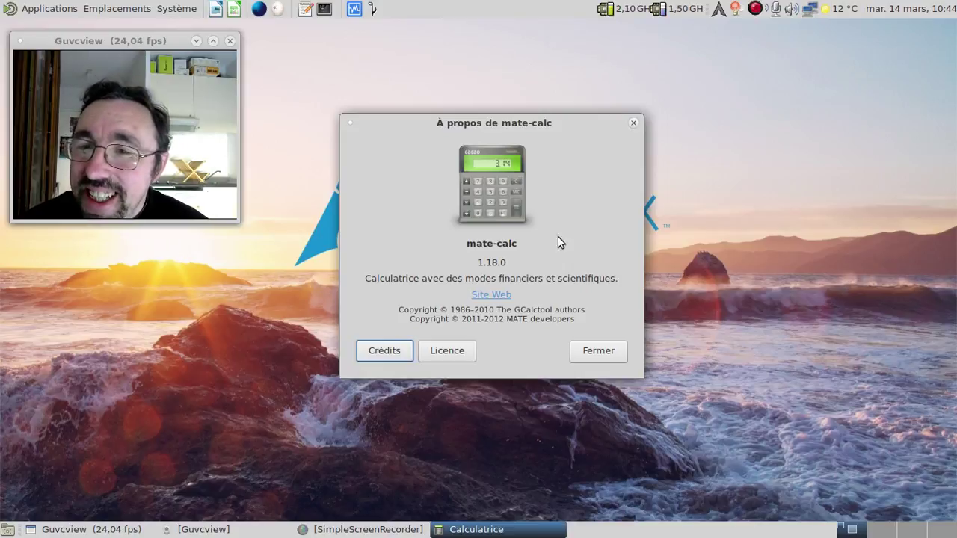
click(603, 359)
click(613, 142)
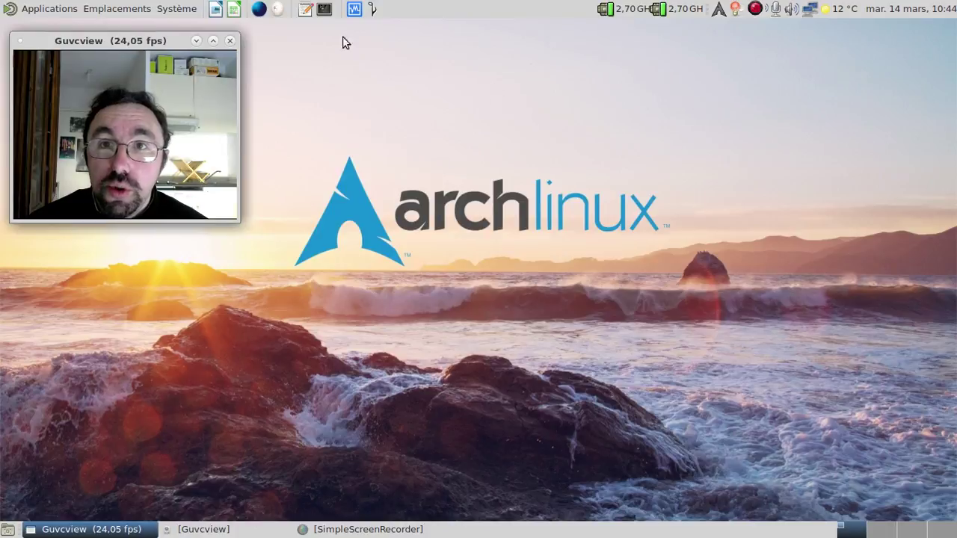
- Open the Nightly web browser, shift its window away from the webcam view, and bring the webcam window to the front
click(260, 10)
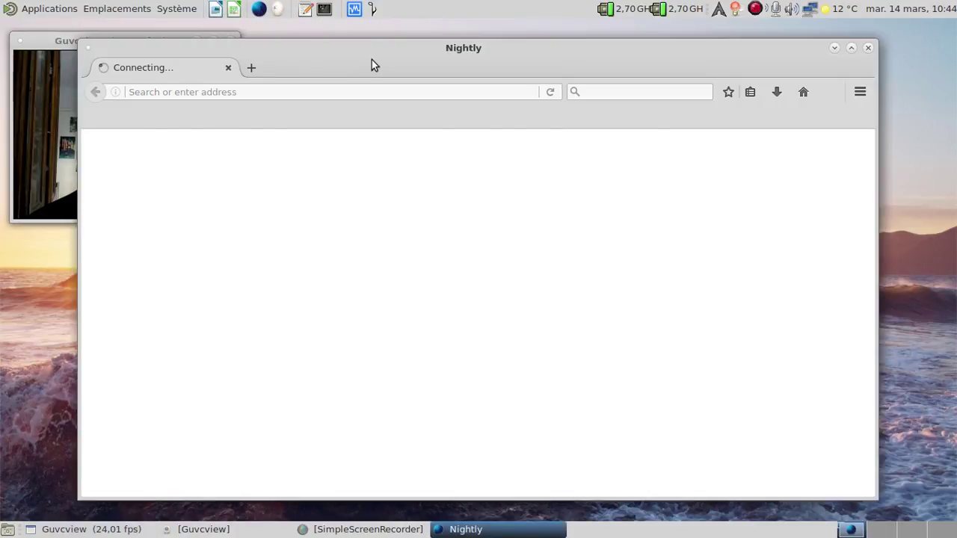
drag(371, 60, 425, 52)
click(93, 70)
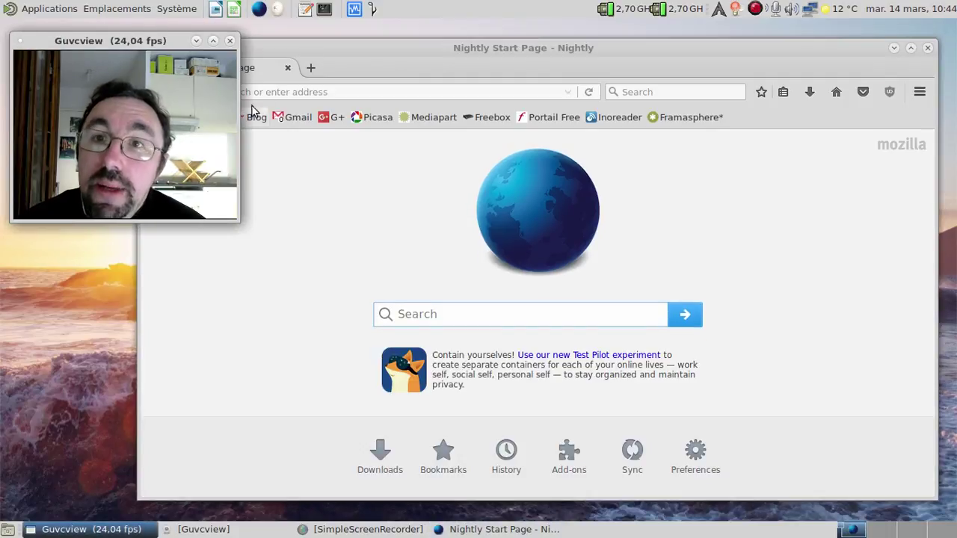
- Load mate-desktop.org in a new browser tab and close the Nightly Start Page tab
click(308, 70)
text(mate-desktop.org/)
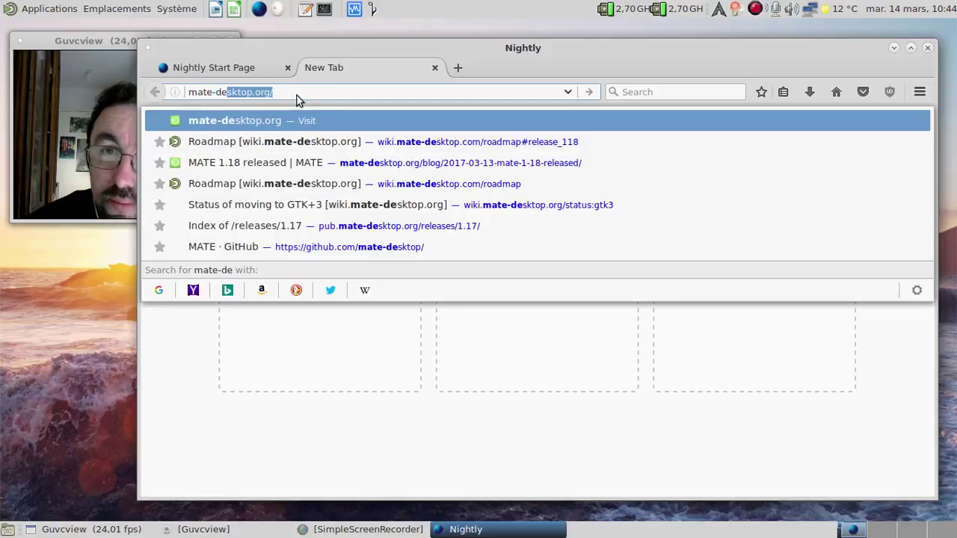
key(Return)
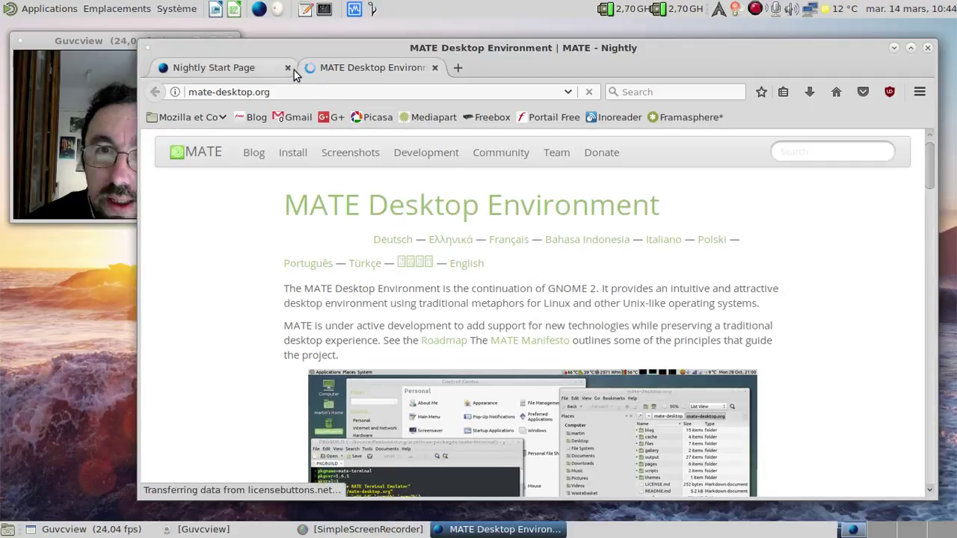
click(287, 68)
- Open the "MATE 1.18 released" article from the News section of the MATE website
scroll(792, 300, down, 6)
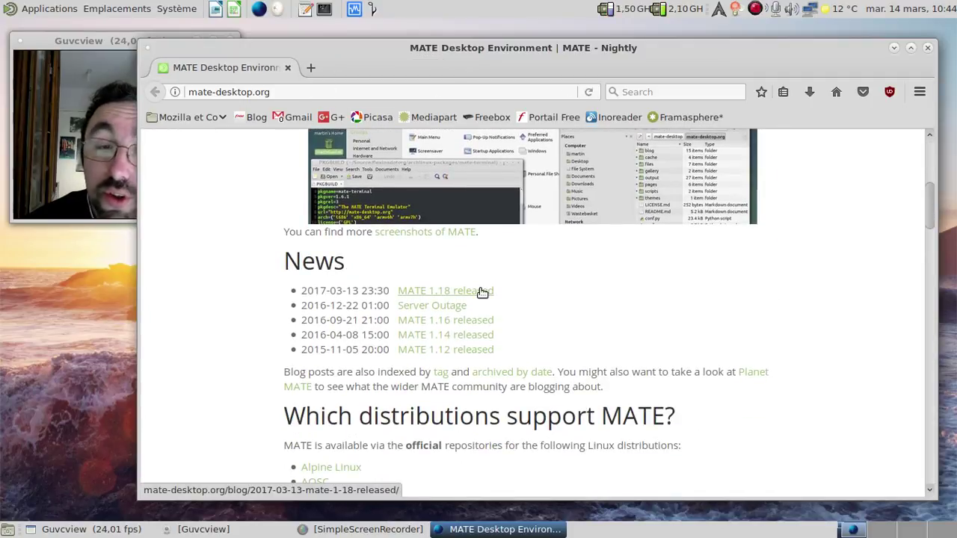
click(87, 192)
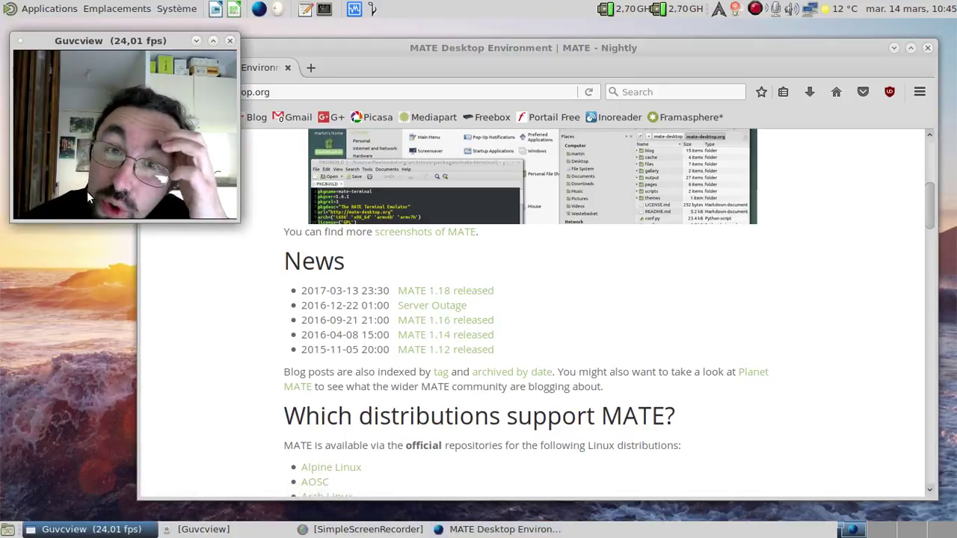
click(478, 290)
click(479, 290)
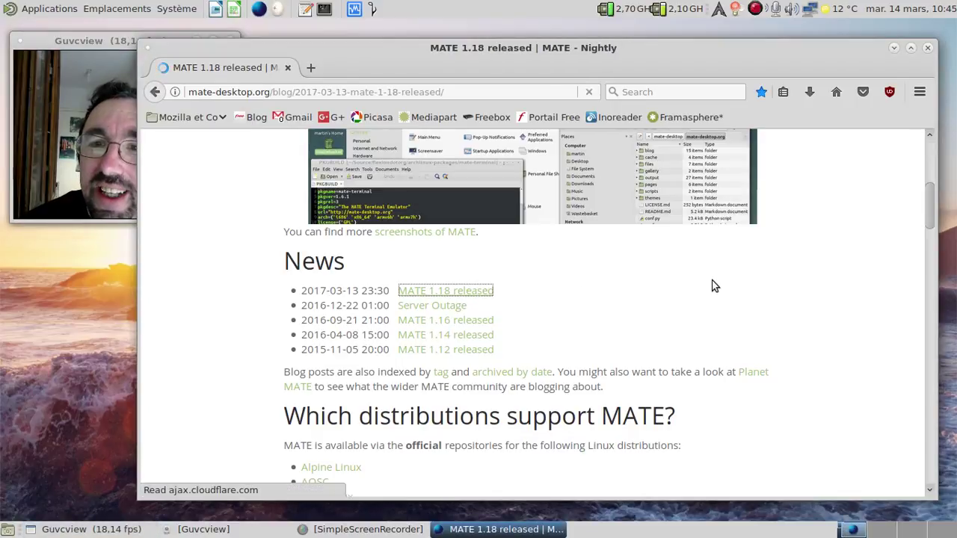
- Read through the "What's new in MATE 1.18" headline changes down to the start of the detailed changelog, keeping the webcam window in front
scroll(714, 285, down, 2)
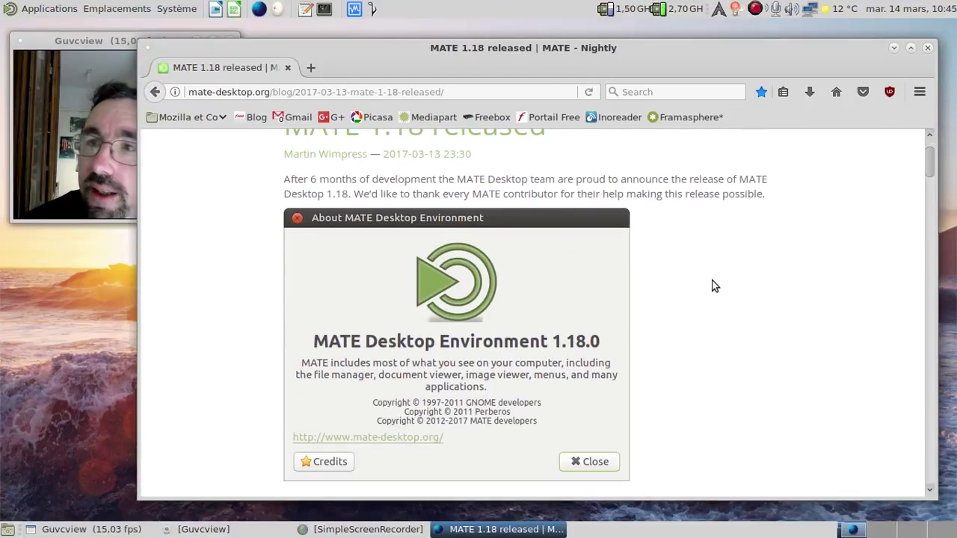
scroll(713, 286, down, 7)
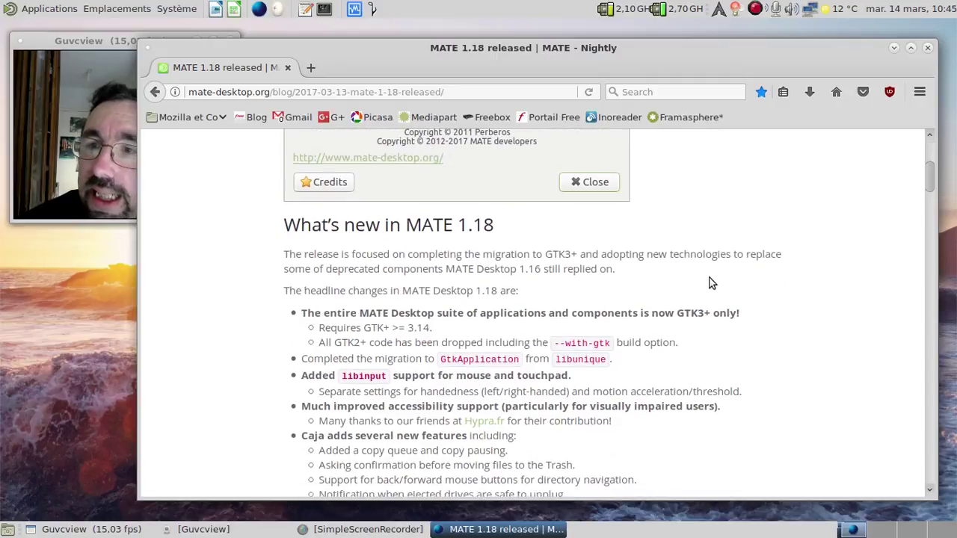
click(105, 200)
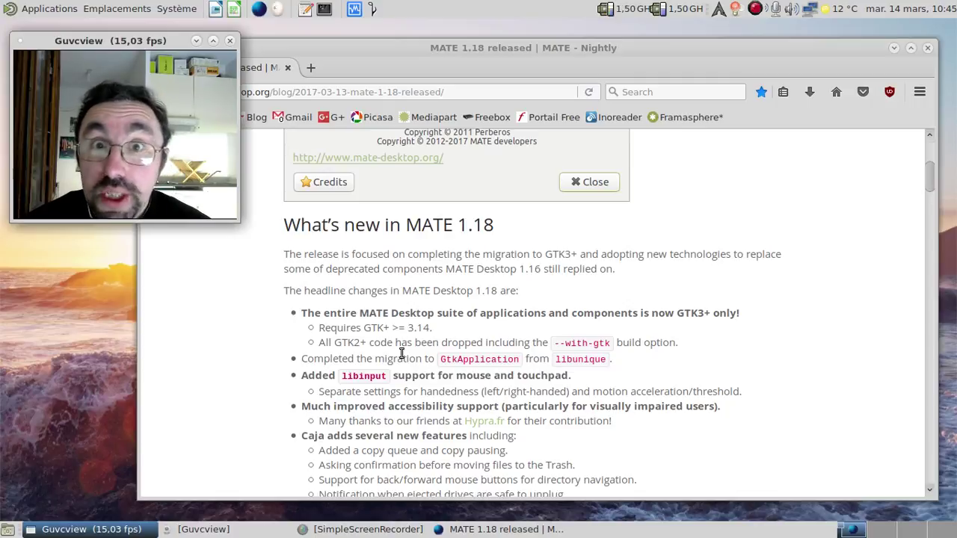
scroll(402, 353, down, 2)
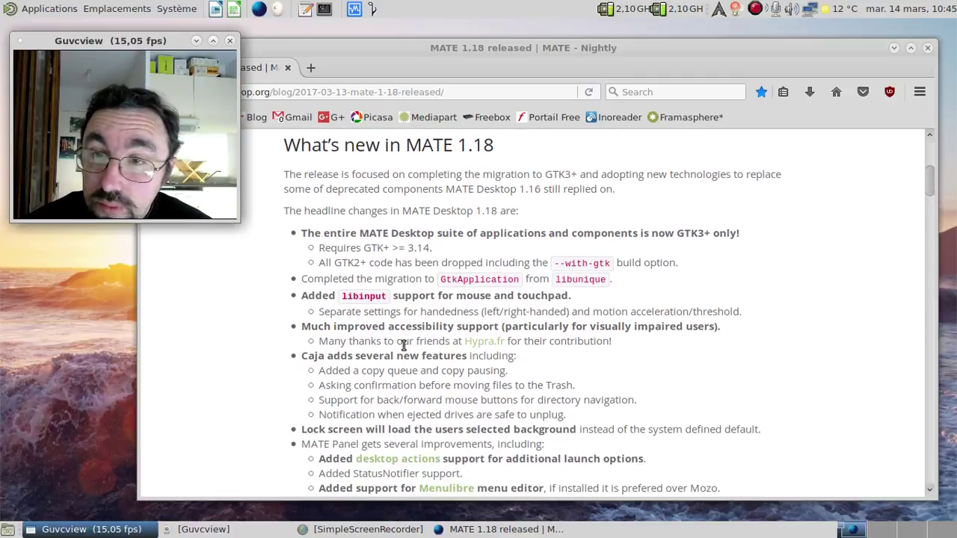
scroll(396, 345, down, 1)
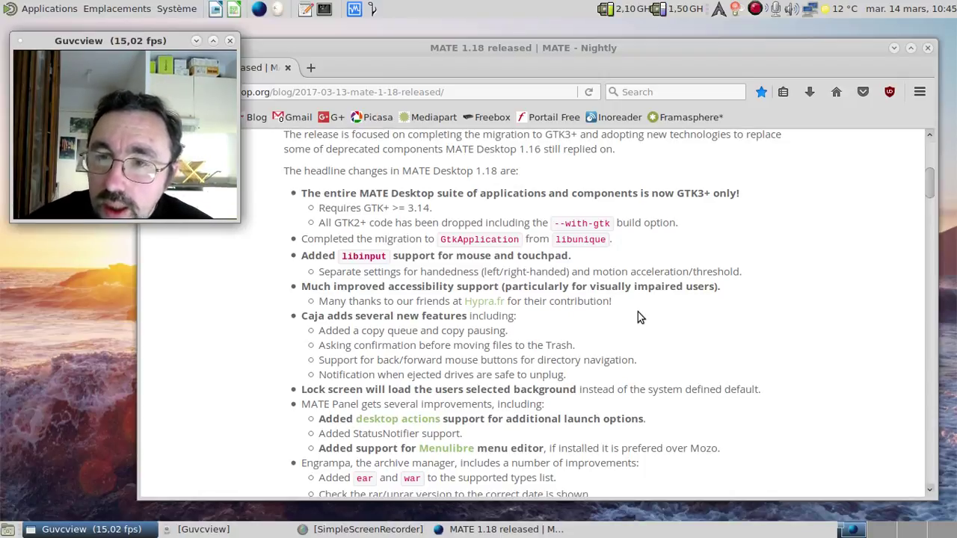
scroll(637, 312, down, 4)
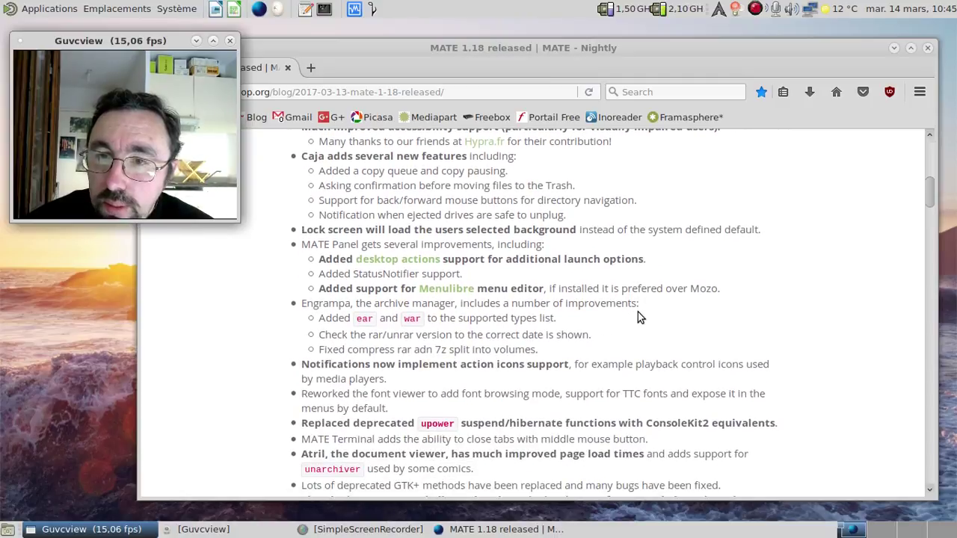
scroll(607, 302, down, 1)
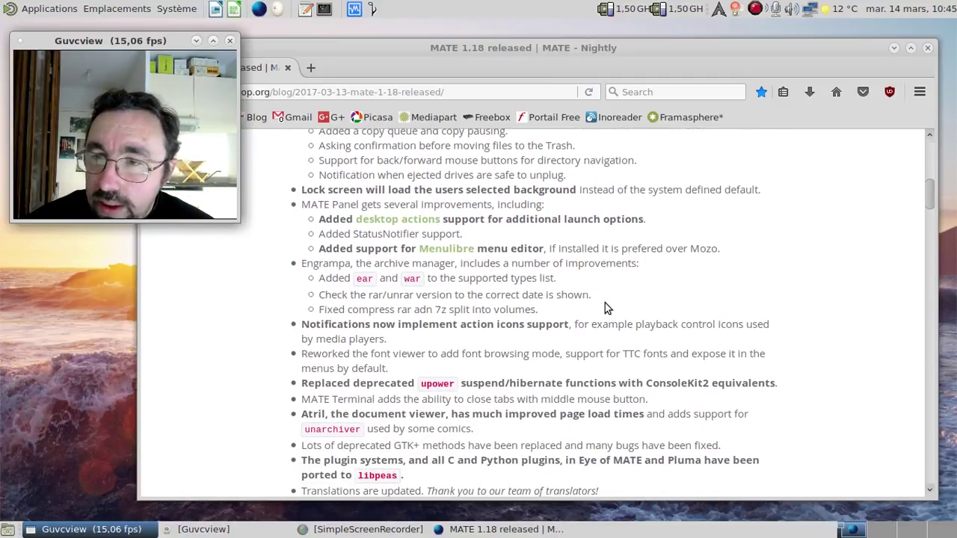
scroll(605, 307, down, 2)
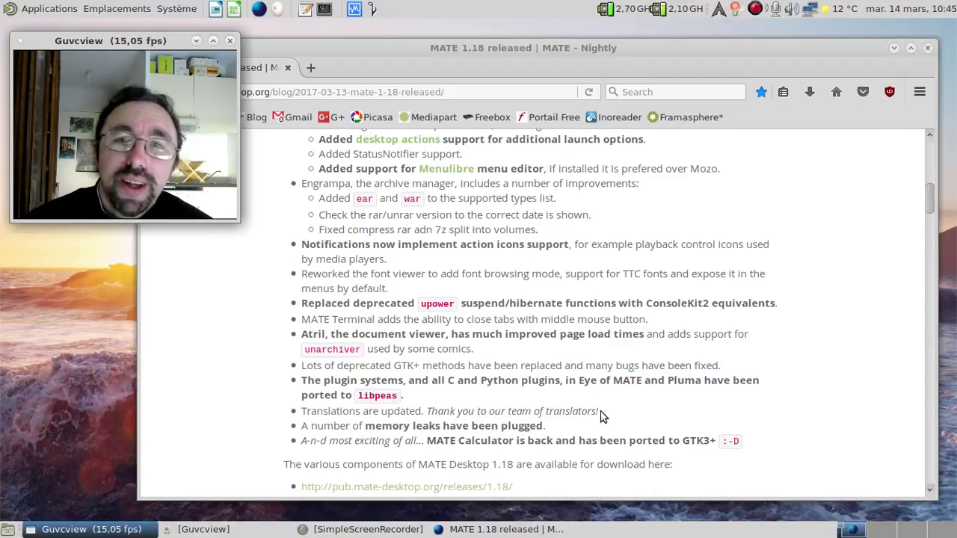
scroll(602, 417, down, 5)
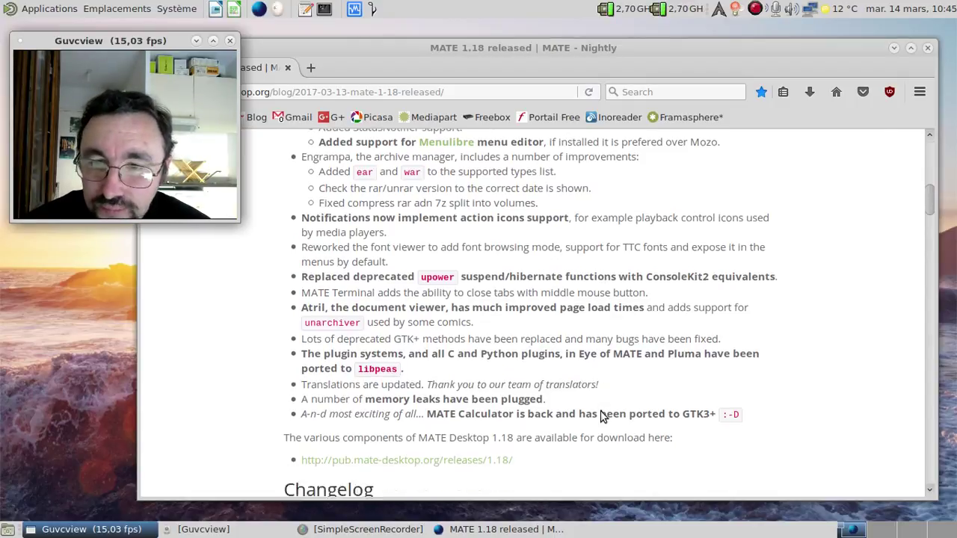
scroll(602, 417, down, 1)
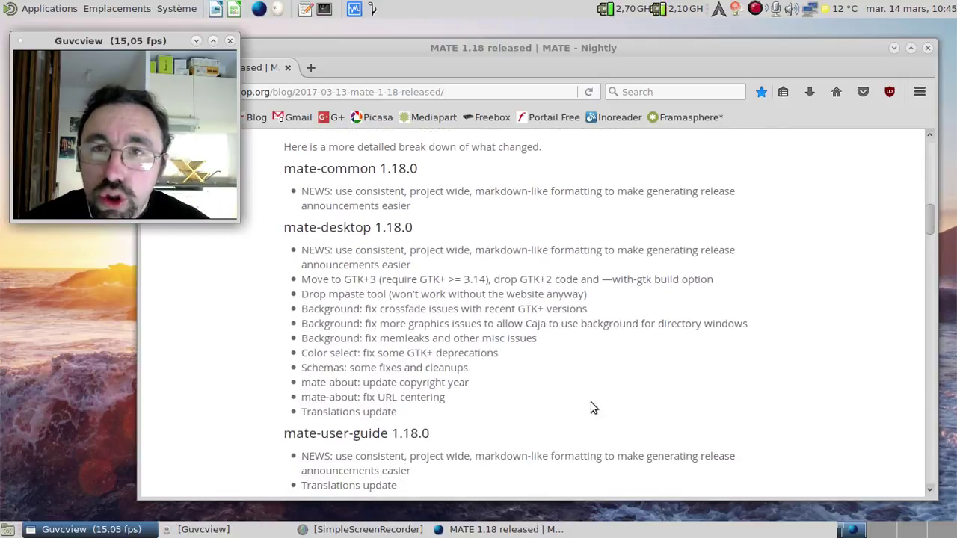
- Open the Ubuntu MATE Patreon page at patreon.com/ubuntu_mate in a new tab and view its overview
click(395, 58)
click(310, 68)
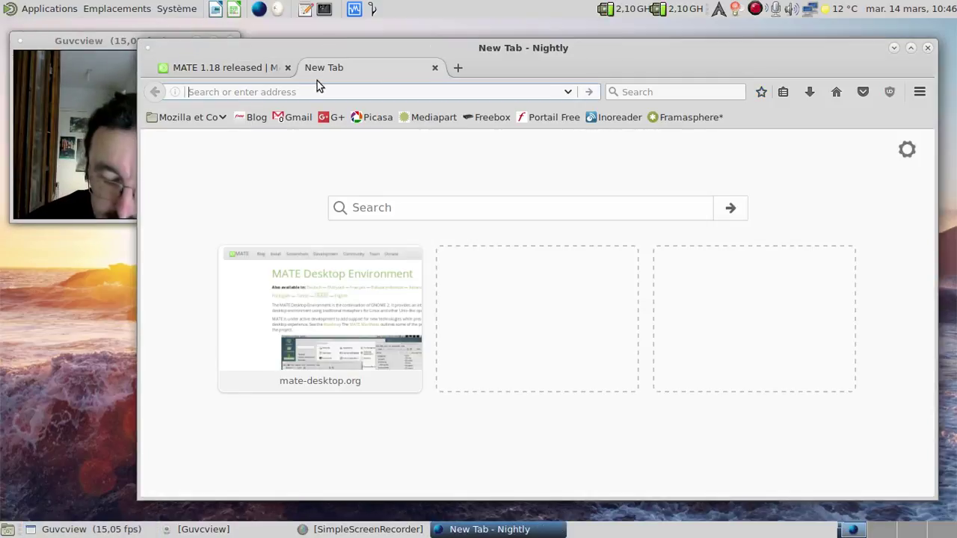
text(patreon.com/)
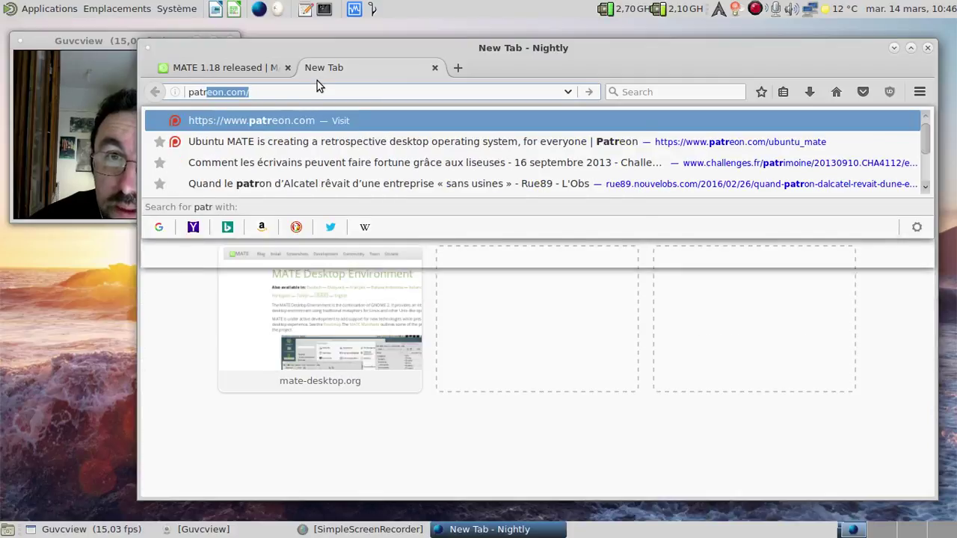
key(Down)
key(Return)
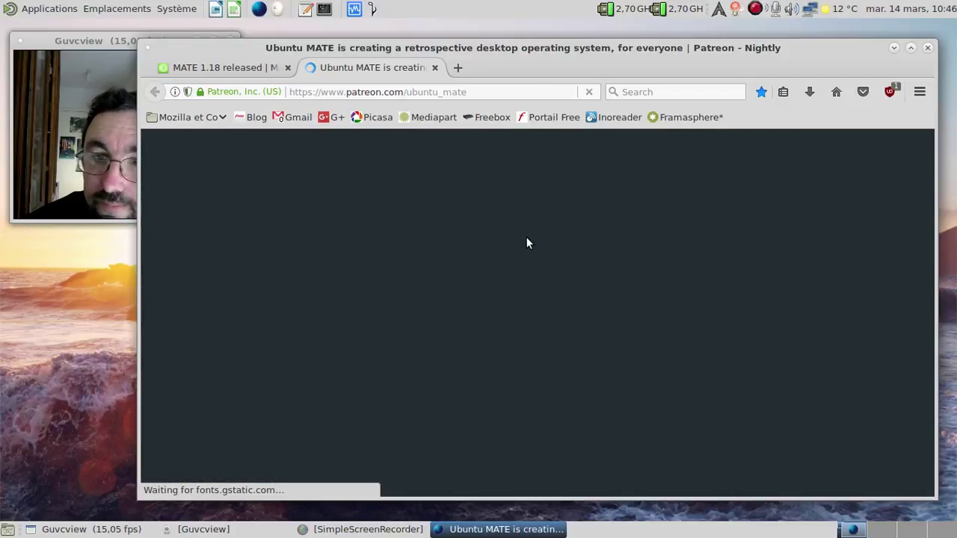
scroll(526, 237, down, 5)
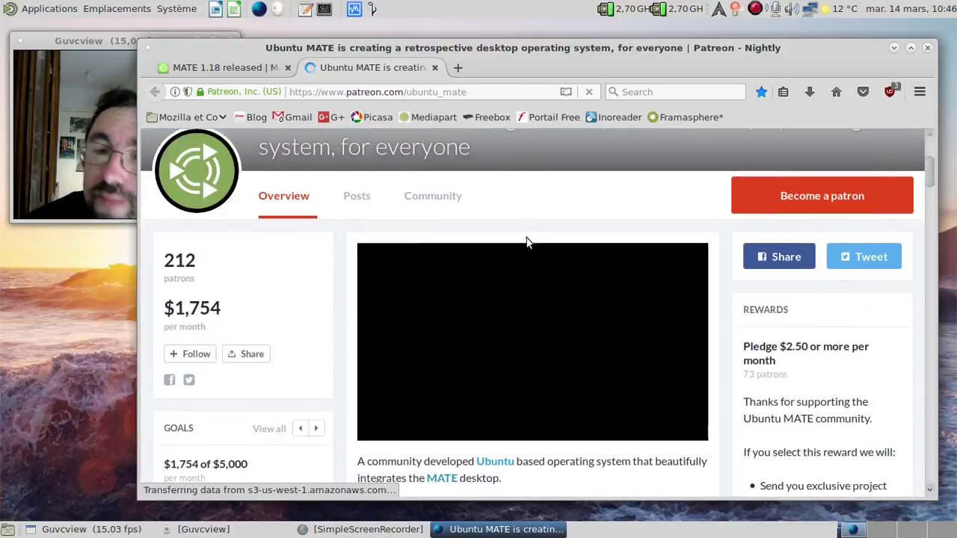
- Browse the posts on the Ubuntu MATE Patreon page and open the linked Ubuntu MATE 17.04 Alpha 2 blog article
scroll(526, 239, down, 10)
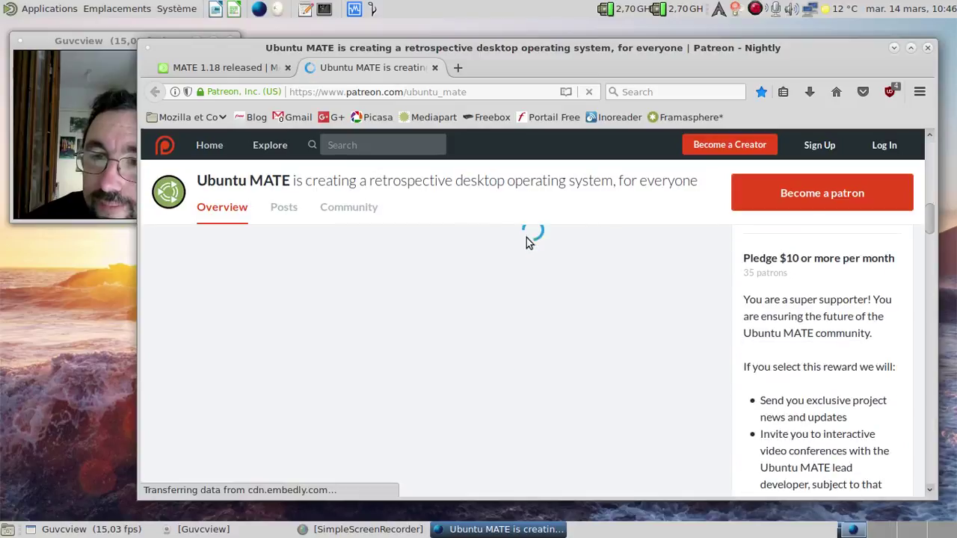
scroll(527, 243, down, 4)
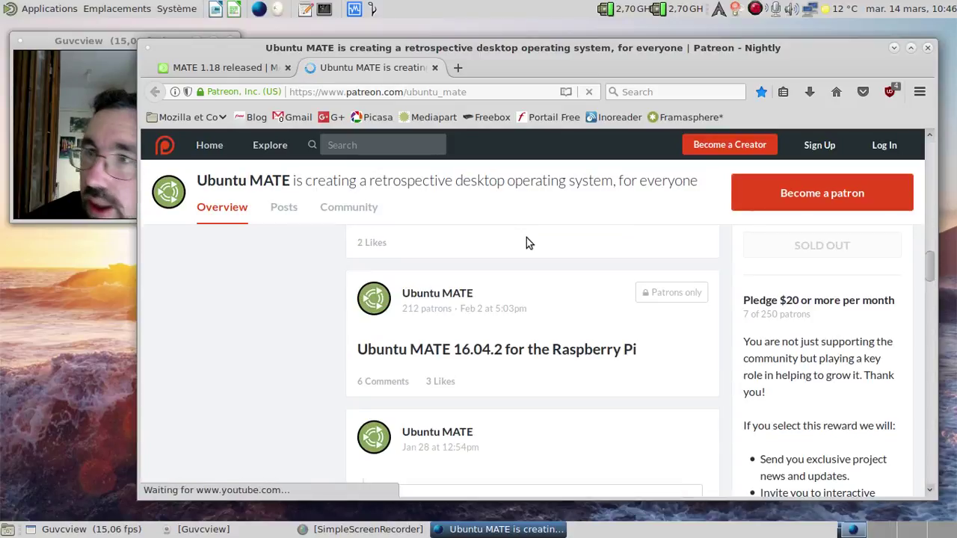
scroll(527, 238, down, 6)
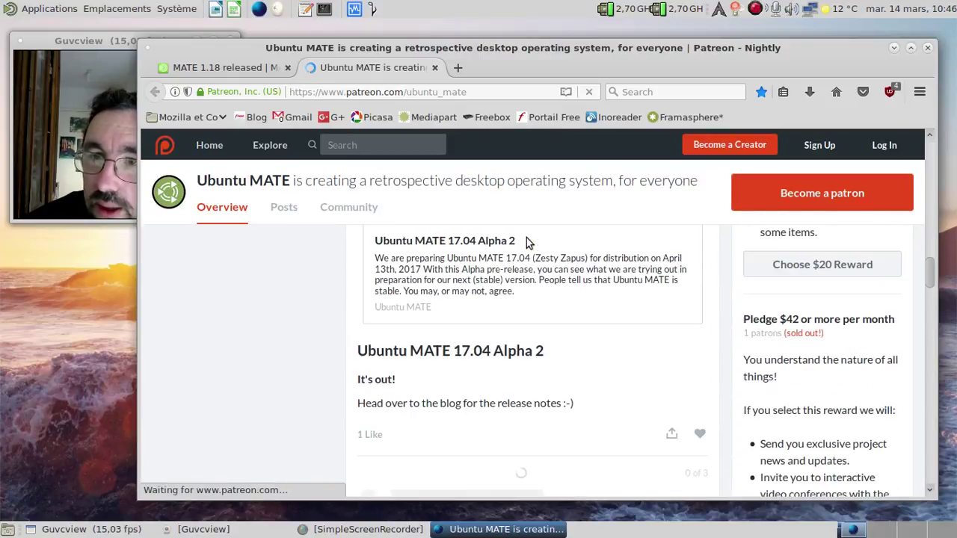
click(503, 244)
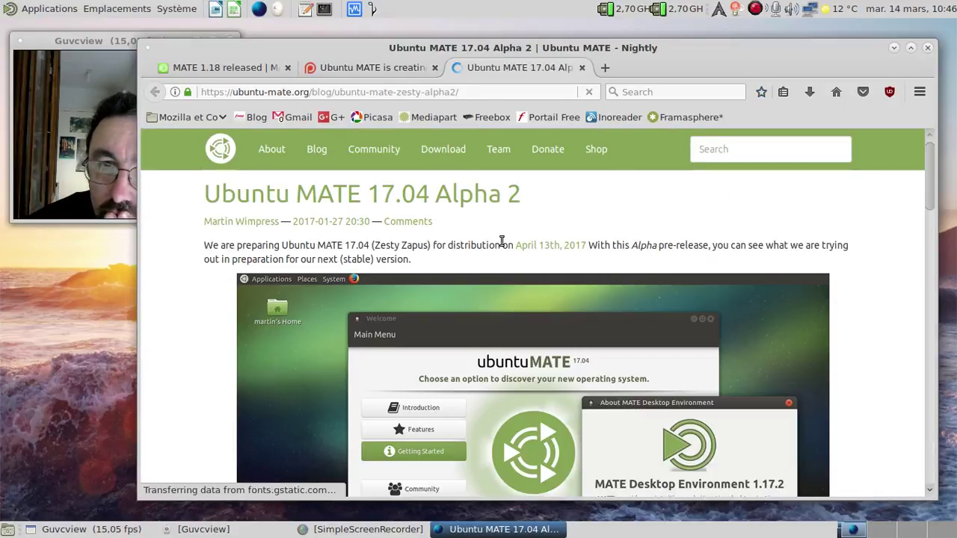
- Skim the Ubuntu MATE 17.04 Alpha 2 release notes down to the download section and close the article's tab
scroll(502, 246, down, 10)
scroll(502, 244, down, 10)
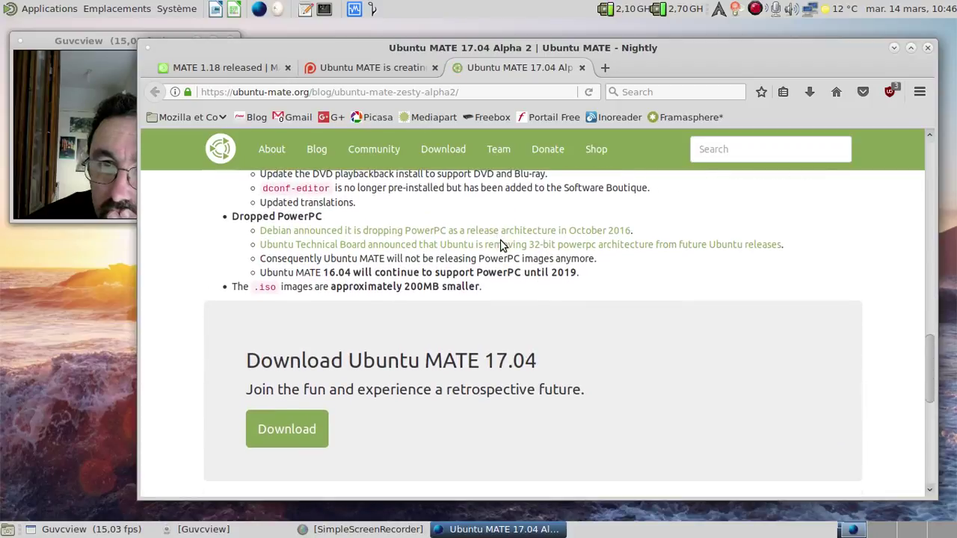
scroll(502, 246, up, 5)
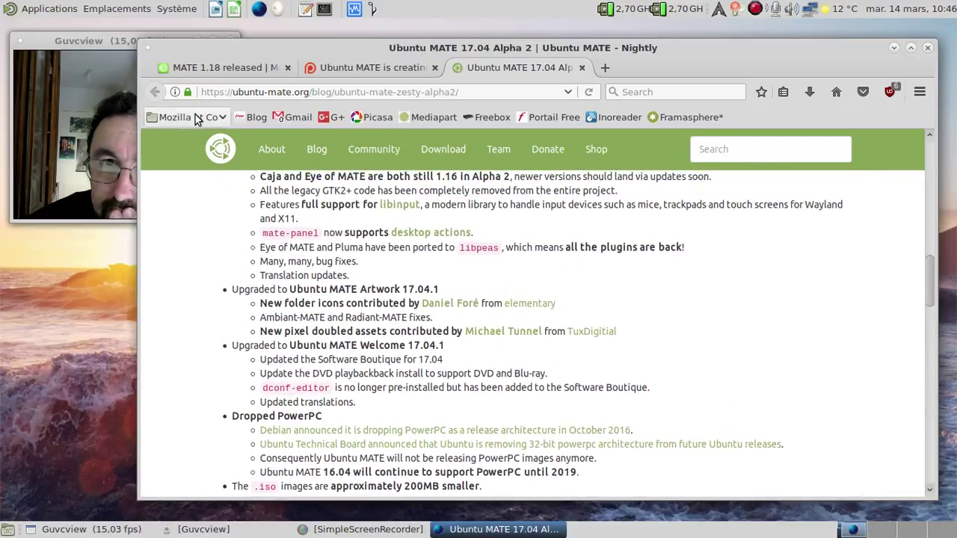
middle_click(479, 71)
- Open the "Ubuntu MATE 17.04 Progress" post on Patreon and read down to its MATE Desktop 2.0 section
scroll(483, 236, down, 10)
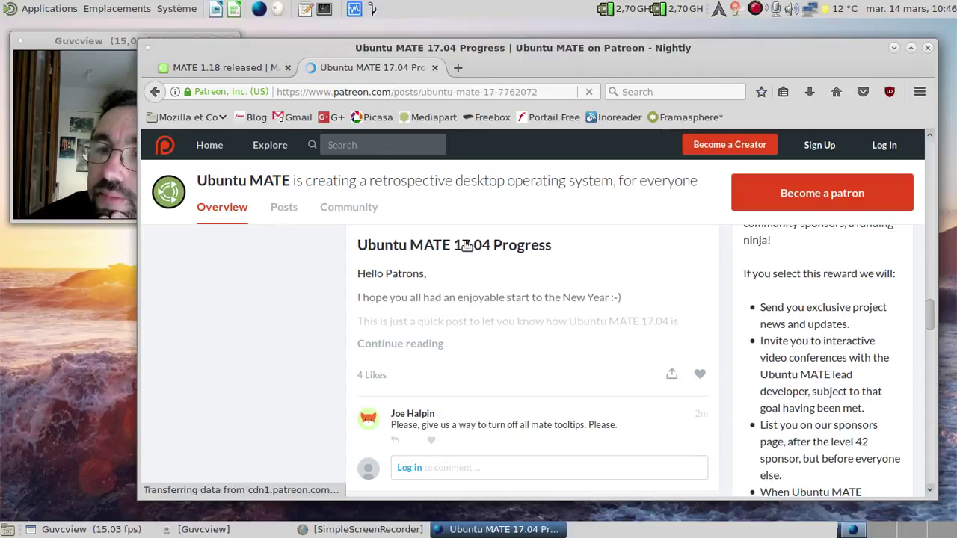
scroll(466, 246, down, 5)
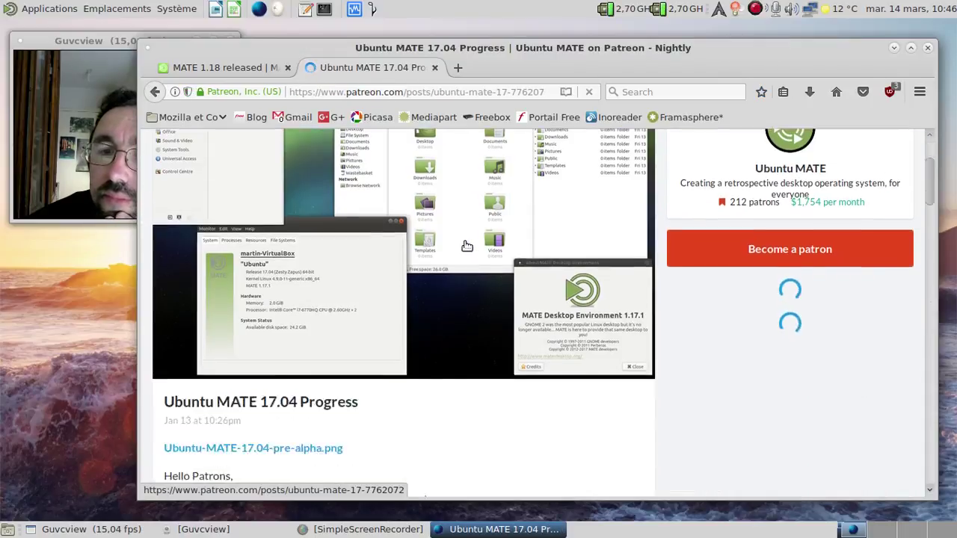
scroll(467, 246, down, 10)
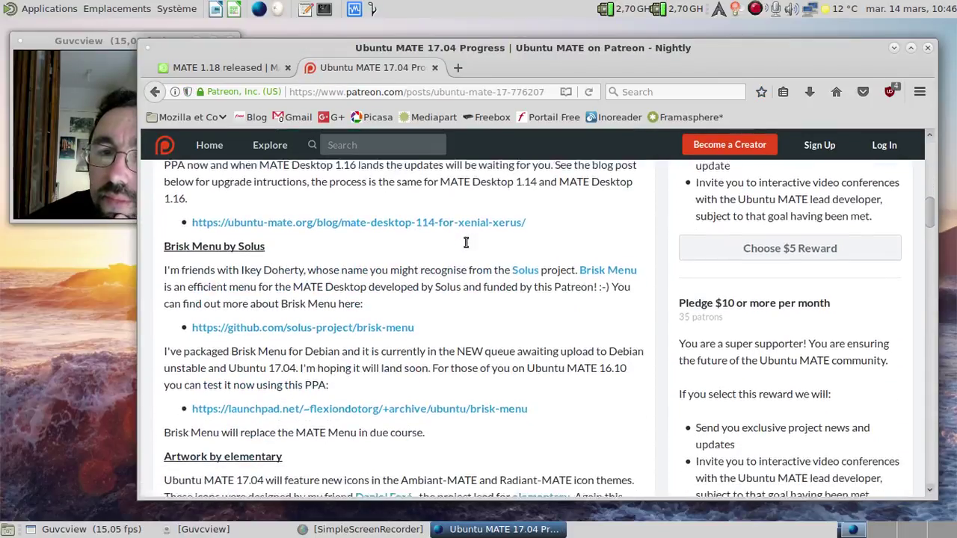
scroll(374, 290, down, 3)
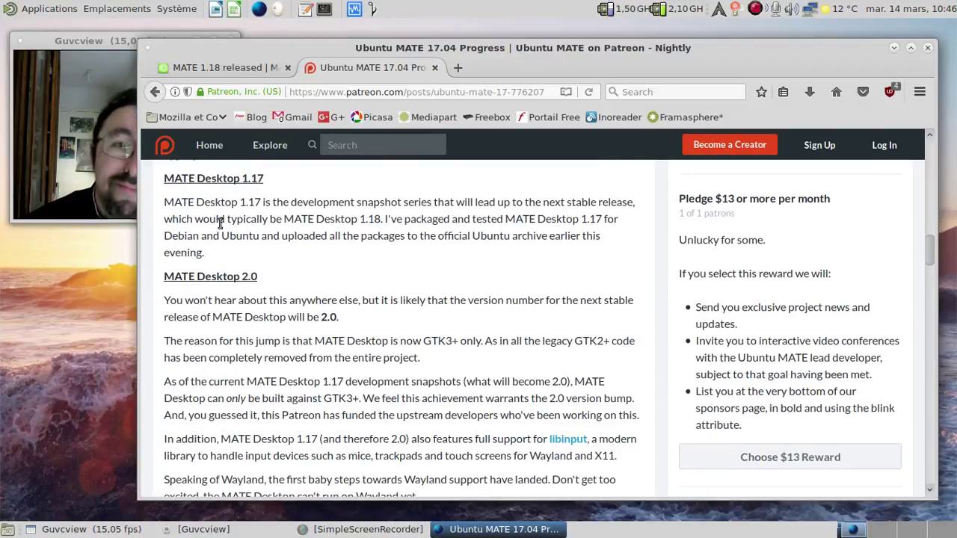
- Bring the webcam window to the front, and close the Patreon tab and the whole browser window
click(84, 171)
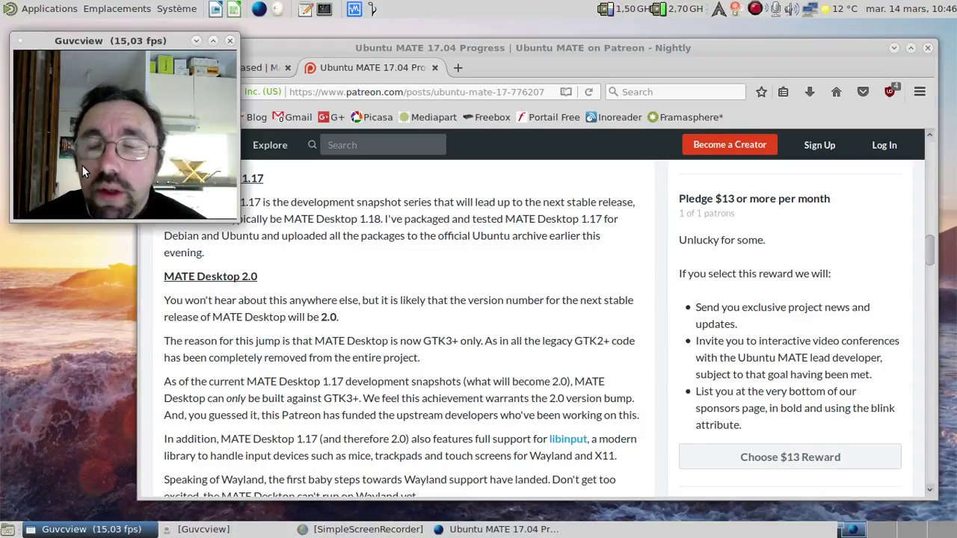
click(434, 68)
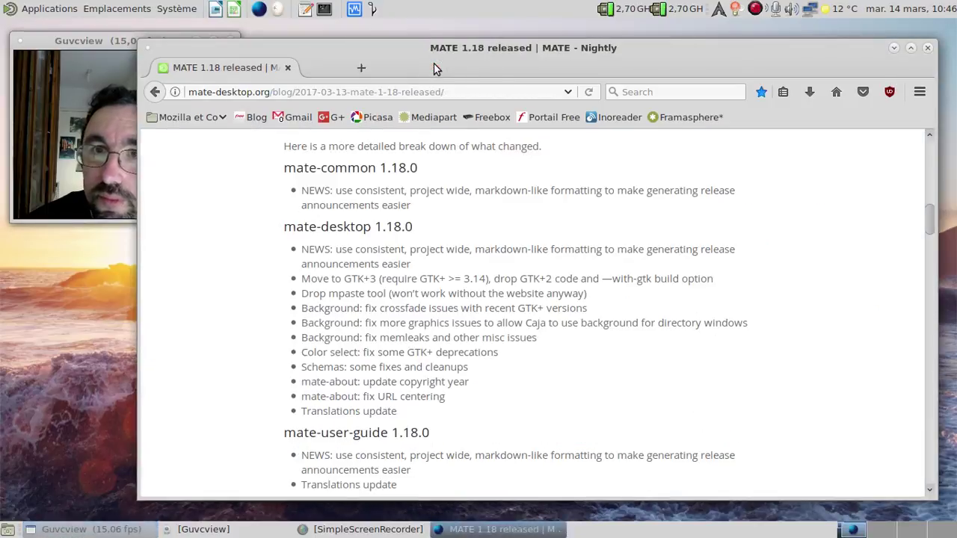
click(927, 49)
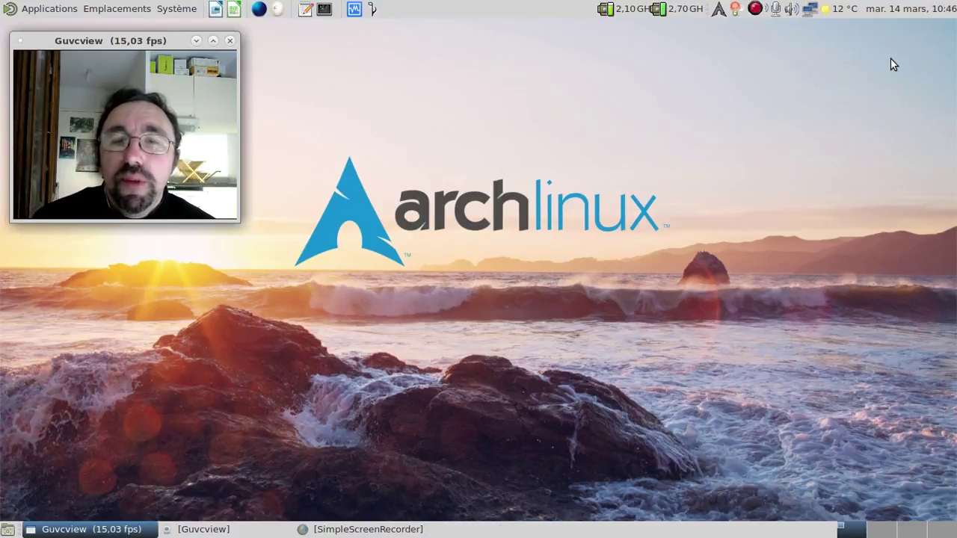
- Open the home folder in a window clear of the webcam view and show Téléchargements in two tabs
click(117, 9)
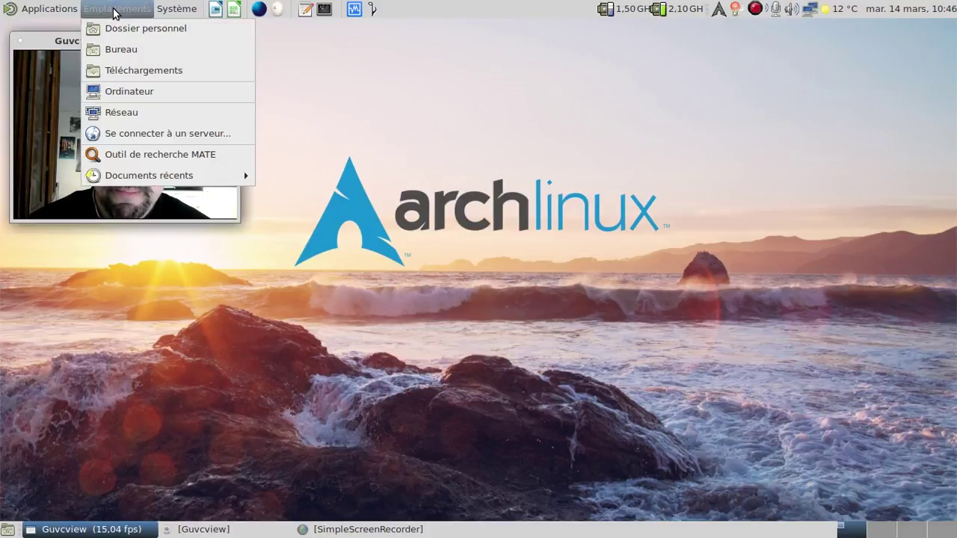
click(124, 36)
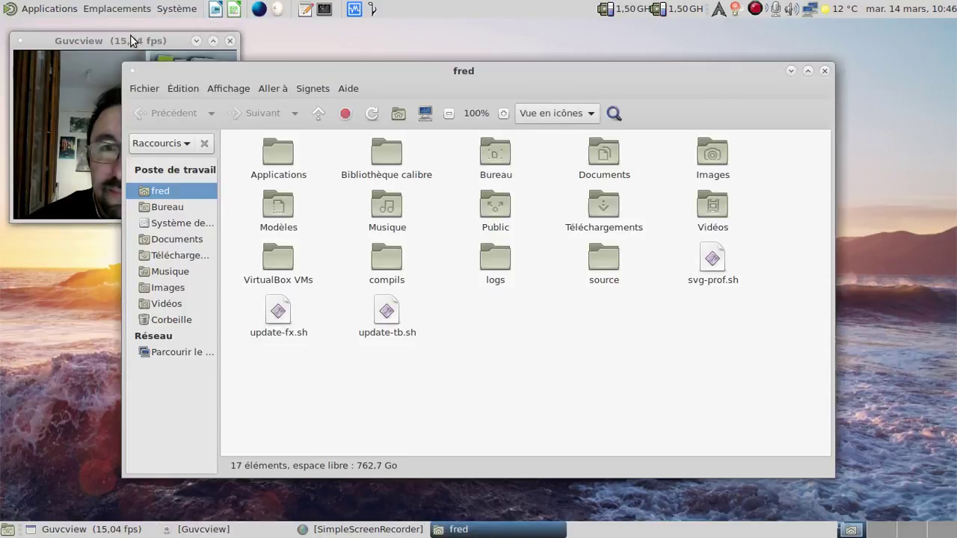
drag(470, 72, 590, 69)
double_click(723, 196)
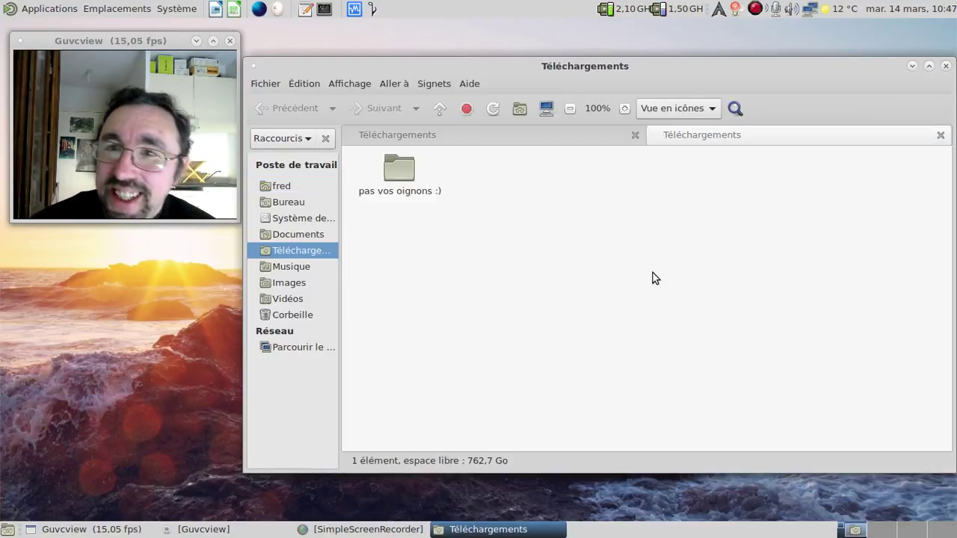
- Copy moz-fox.tar.xz and moz-mail.tar.xz from the source folder in the home directory into Téléchargements
click(305, 187)
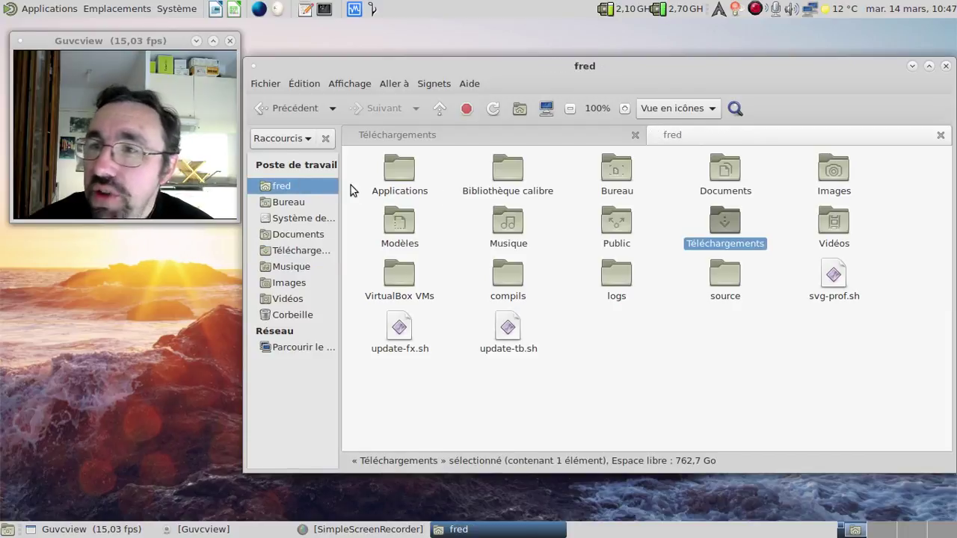
double_click(719, 284)
drag(604, 166, 414, 228)
key(ctrl+c)
click(439, 136)
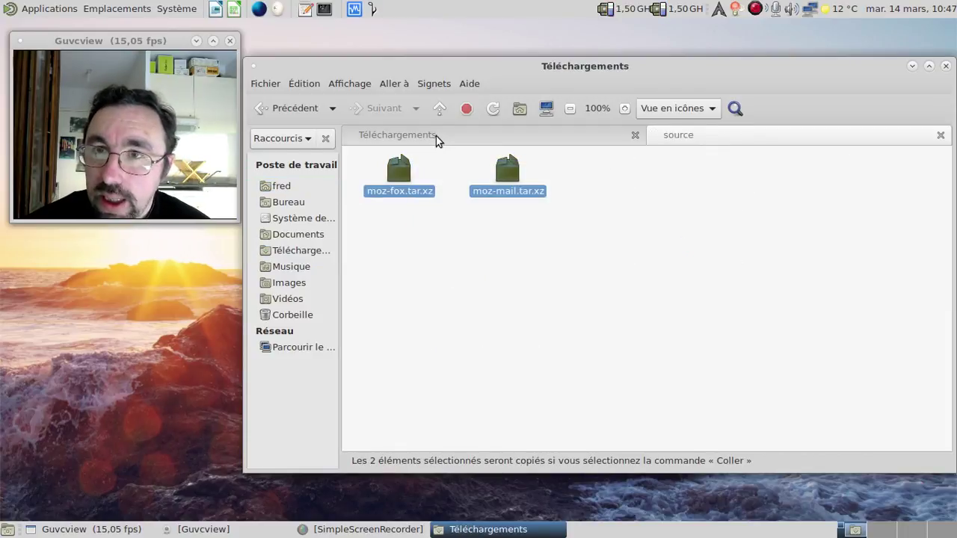
right_click(520, 198)
click(566, 314)
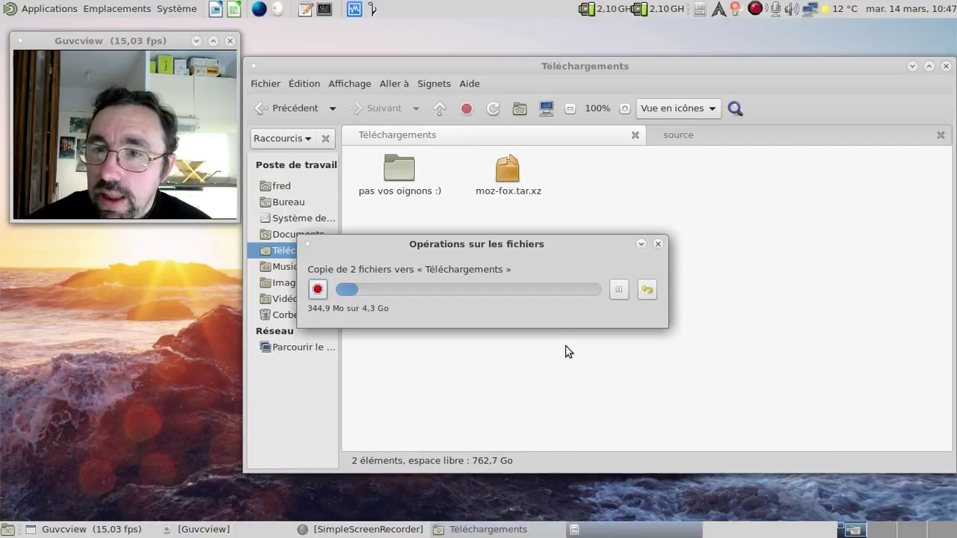
- Pause and resume the running copy of the two archives, and move the progress window off the sidebar
click(618, 290)
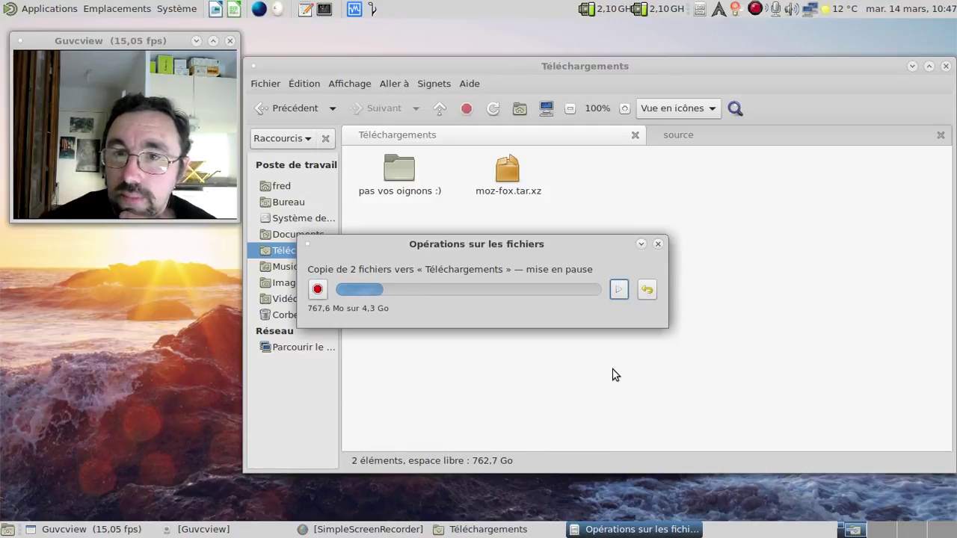
click(620, 290)
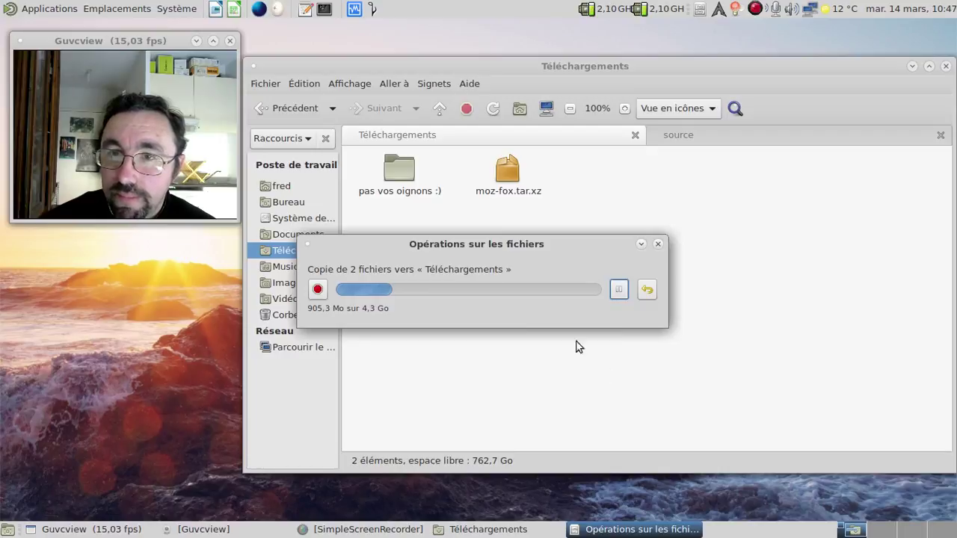
drag(476, 244, 632, 225)
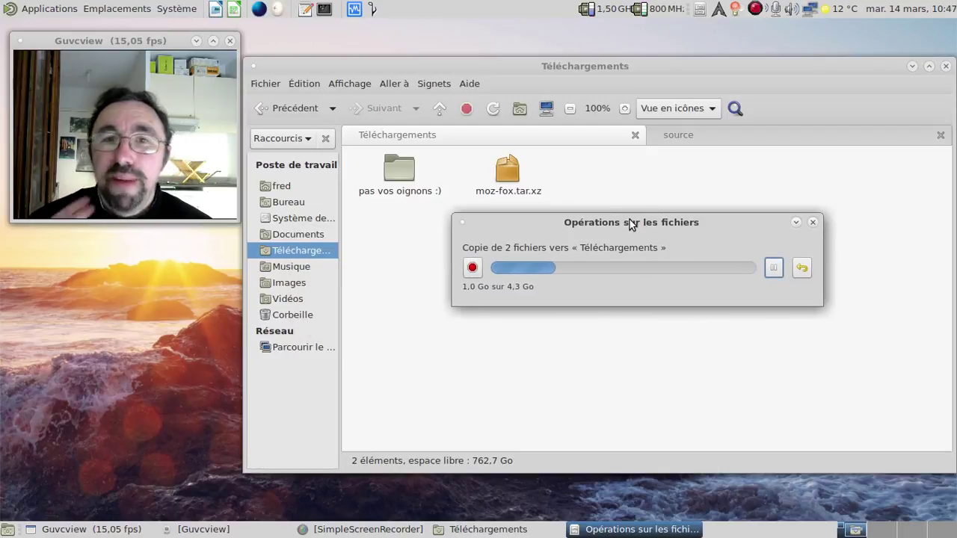
- Check the compils folder from the second file manager tab and return to the home folder
click(694, 136)
click(440, 109)
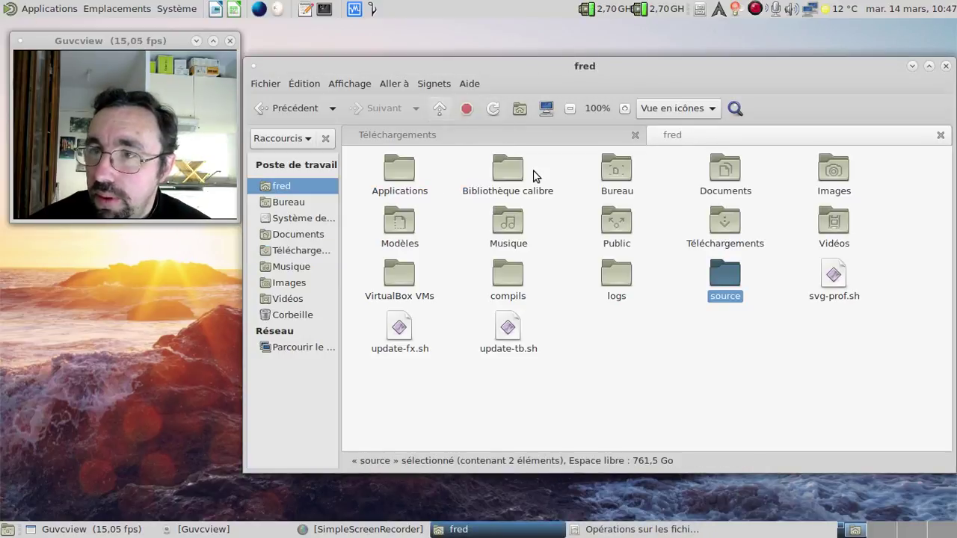
double_click(515, 279)
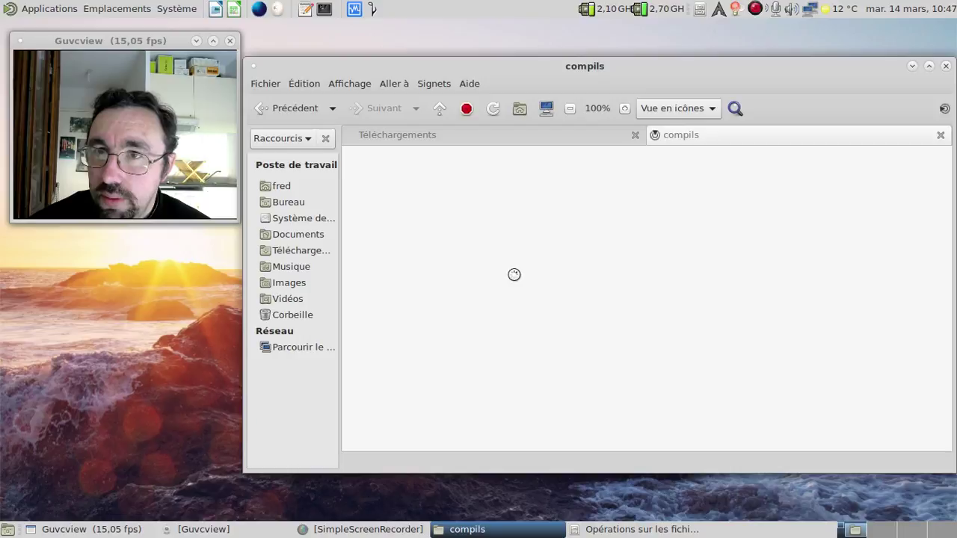
click(439, 109)
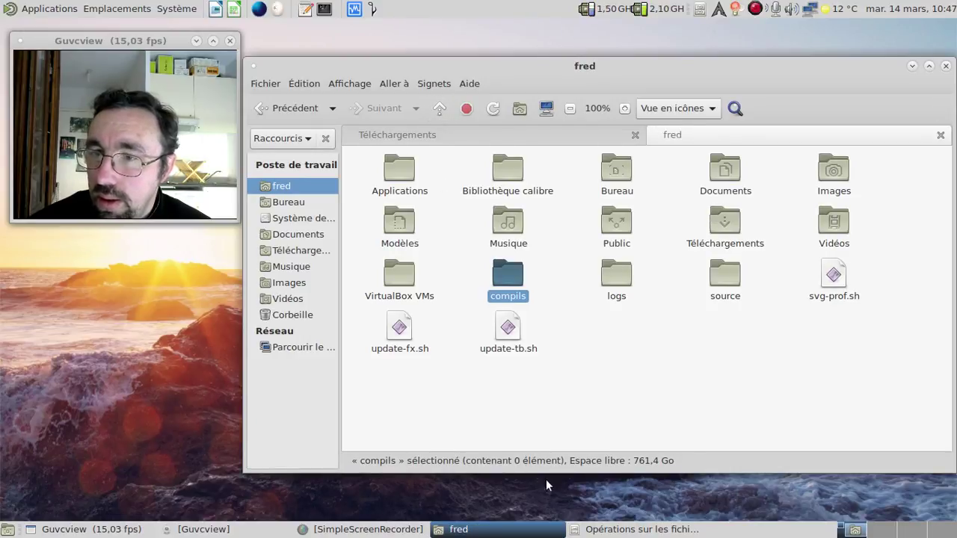
click(620, 523)
click(747, 361)
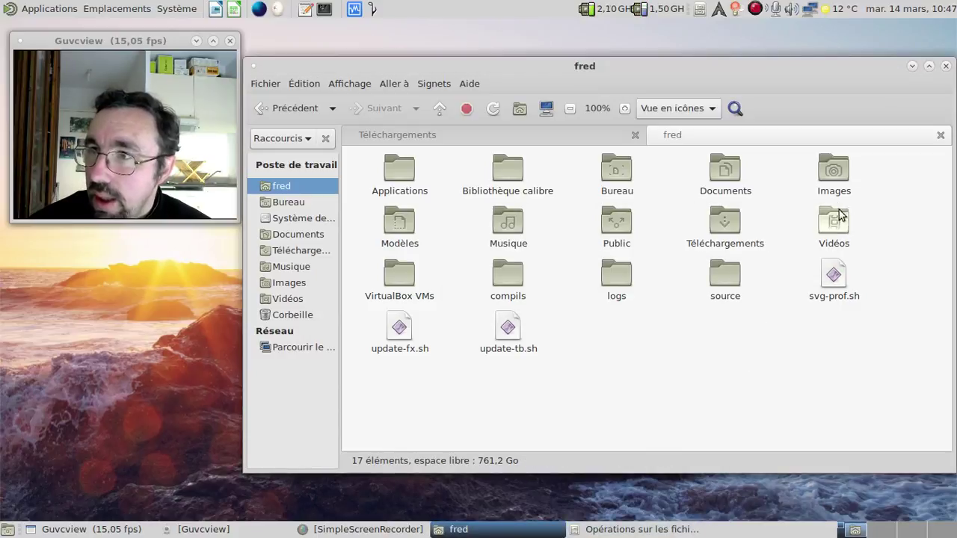
- Copy archlinux-2017.03.01-dual.iso from Public into Téléchargements and start its queued transfer without waiting for the running copy
double_click(628, 222)
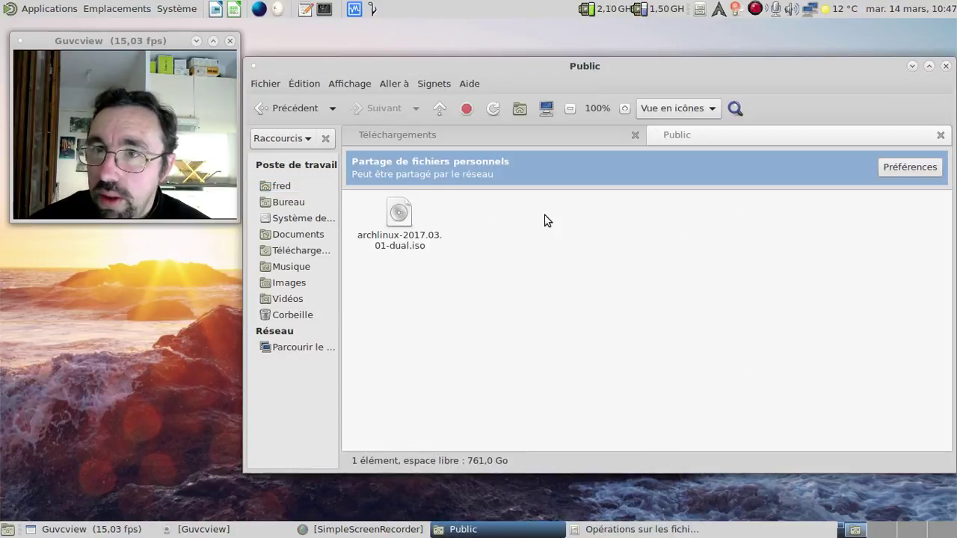
click(402, 215)
key(ctrl+c)
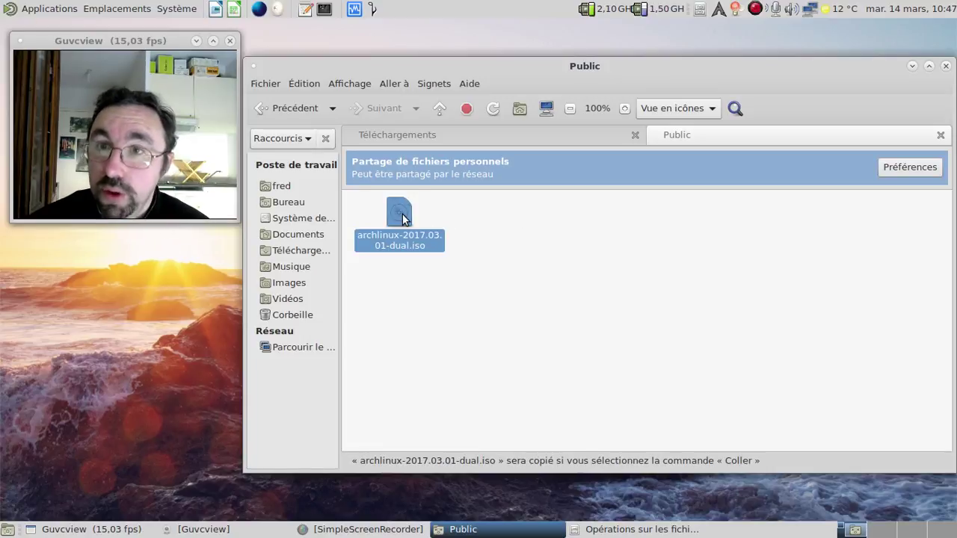
click(423, 136)
right_click(583, 245)
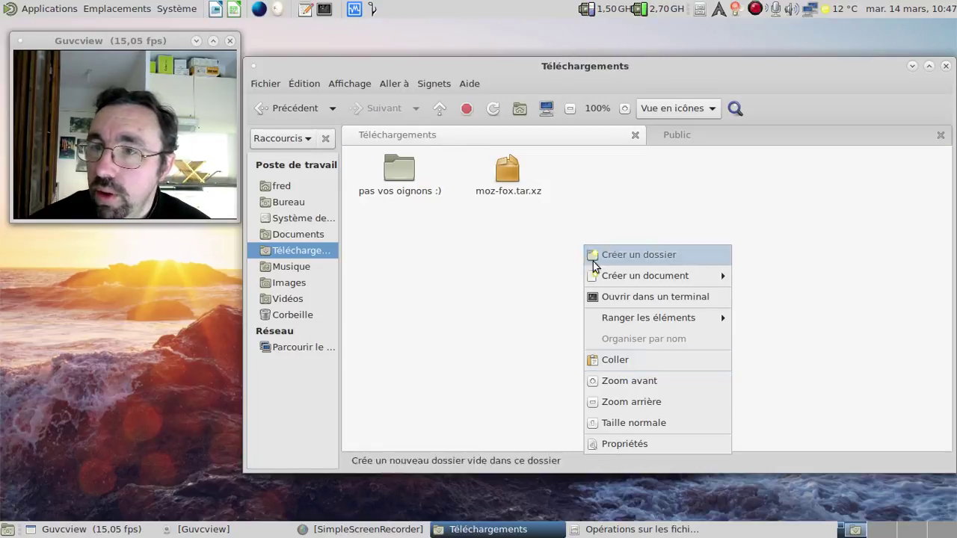
click(615, 363)
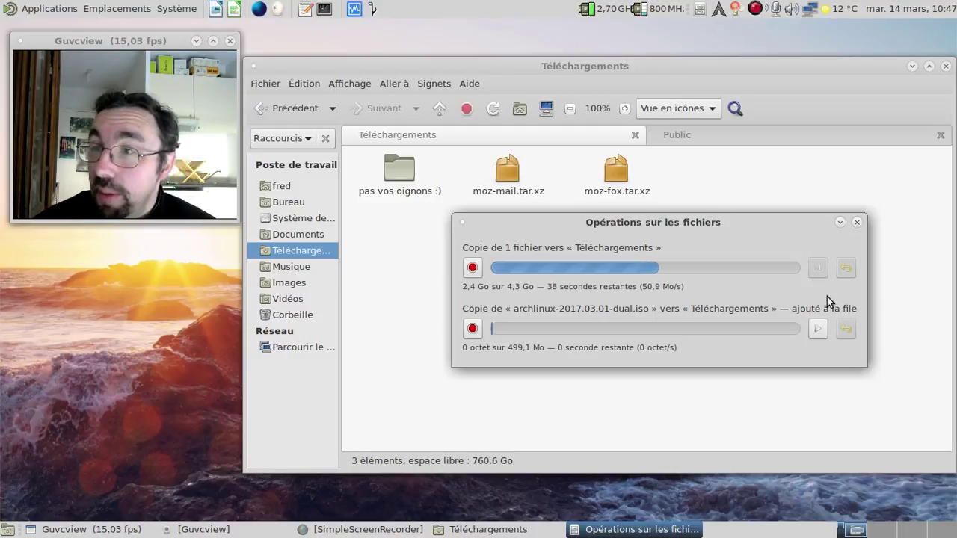
click(816, 328)
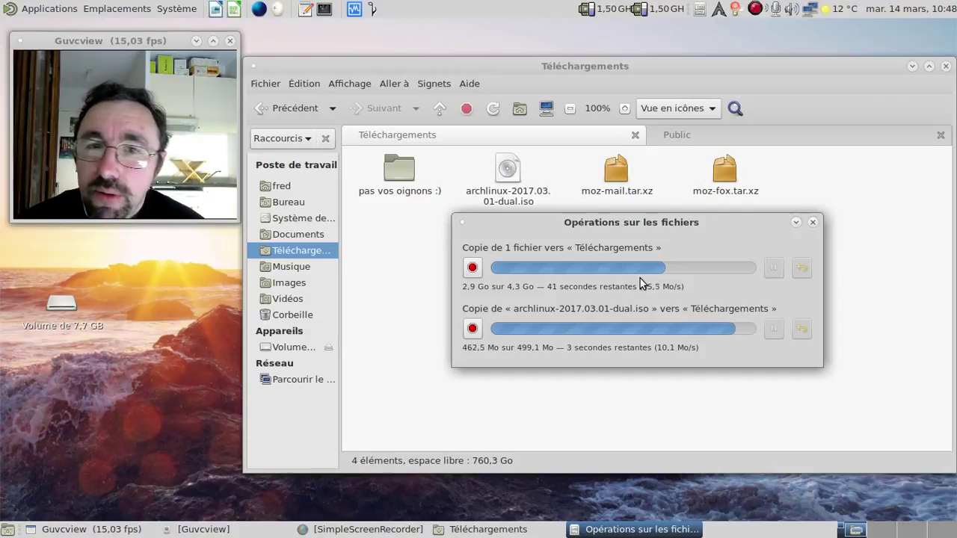
- Open the 7.7 GB volume from the desktop to view its contents and close its window
click(55, 304)
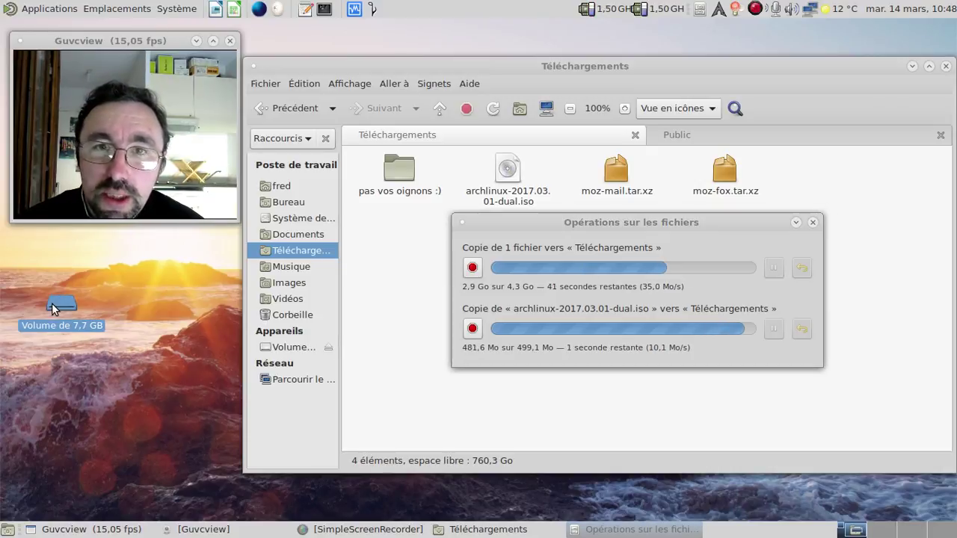
double_click(53, 307)
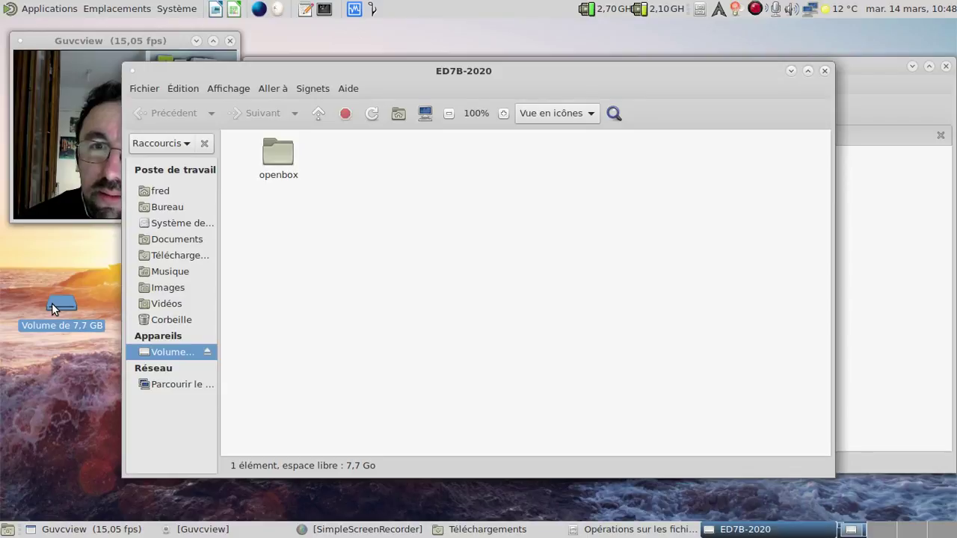
drag(352, 74, 451, 79)
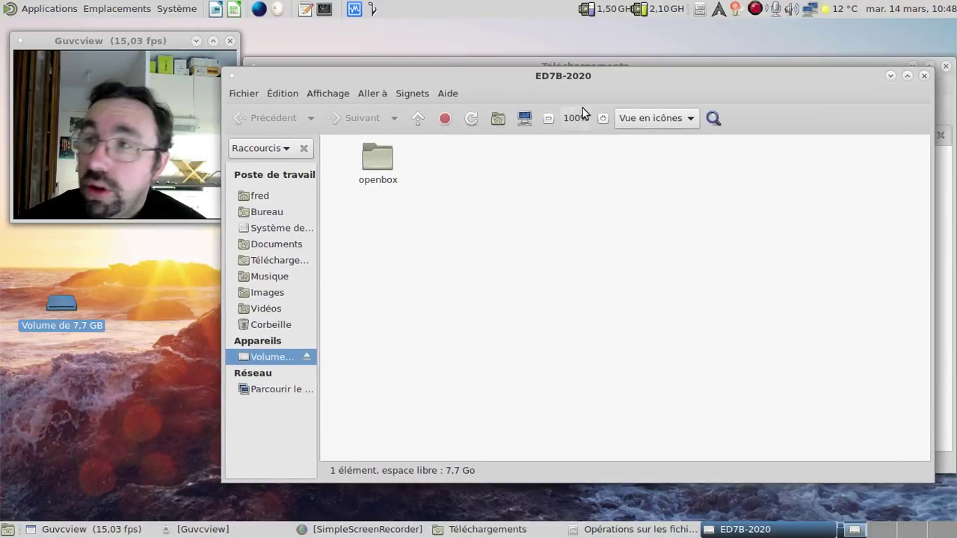
click(925, 76)
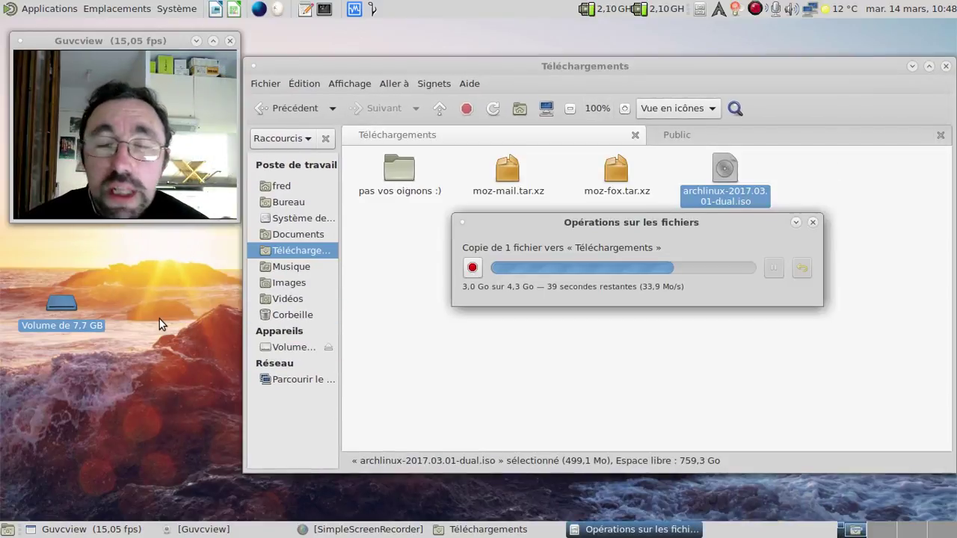
- Eject the 7.7 GB volume from the desktop and dismiss the safe-removal notification
right_click(59, 311)
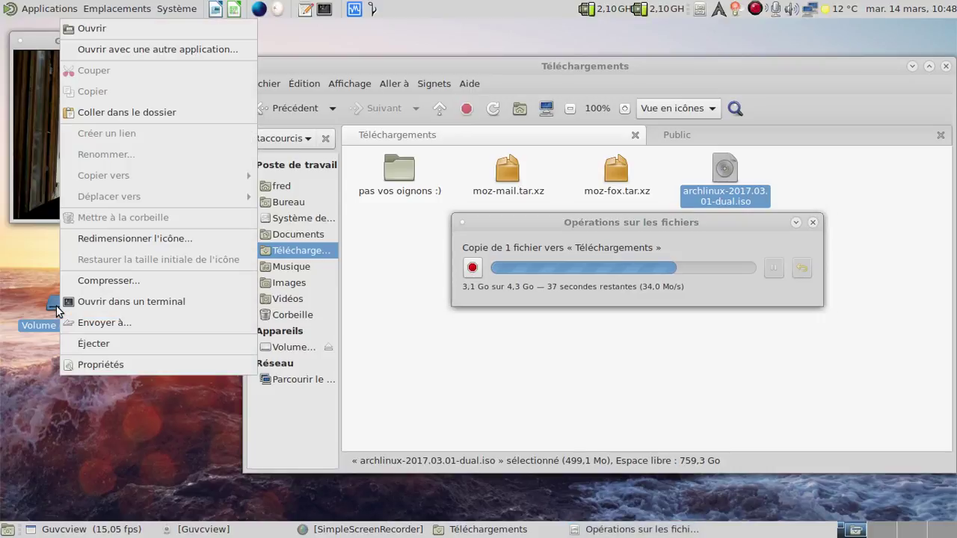
click(105, 344)
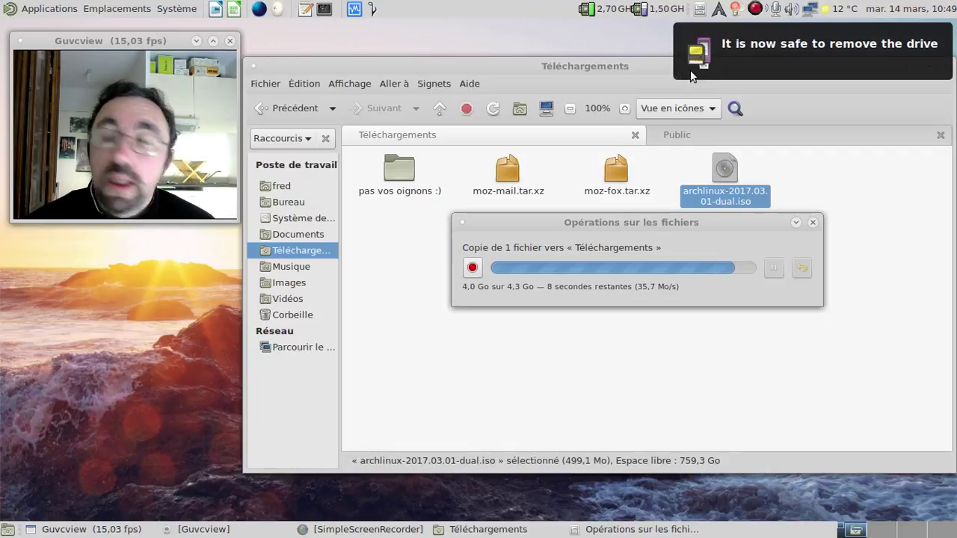
click(881, 63)
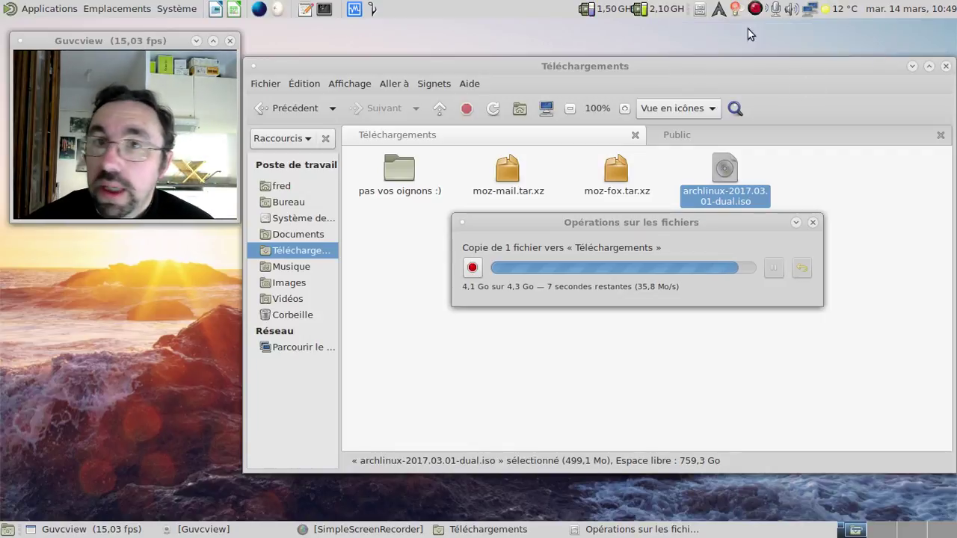
- Open the Pluma text editor, move its window clear of the webcam view and check its version information
click(301, 11)
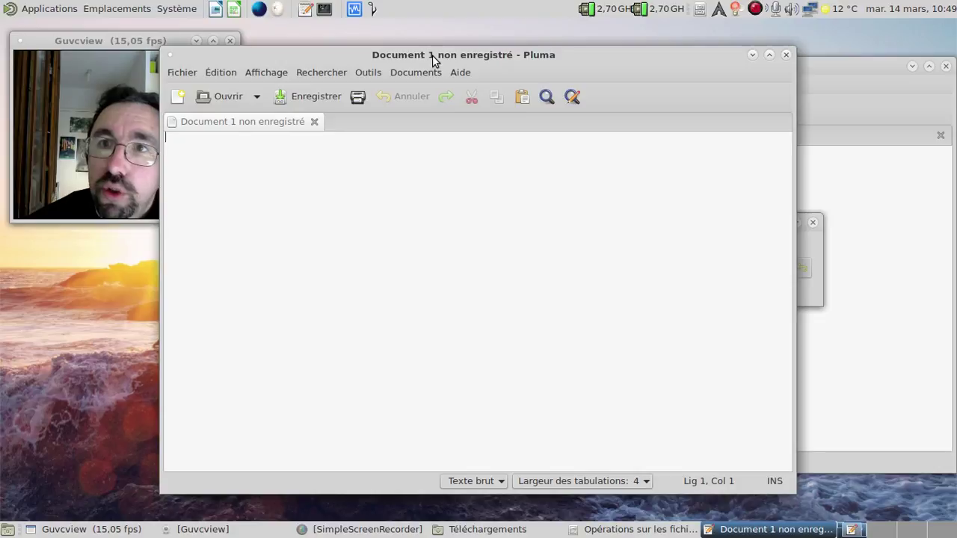
drag(433, 56, 528, 35)
click(559, 52)
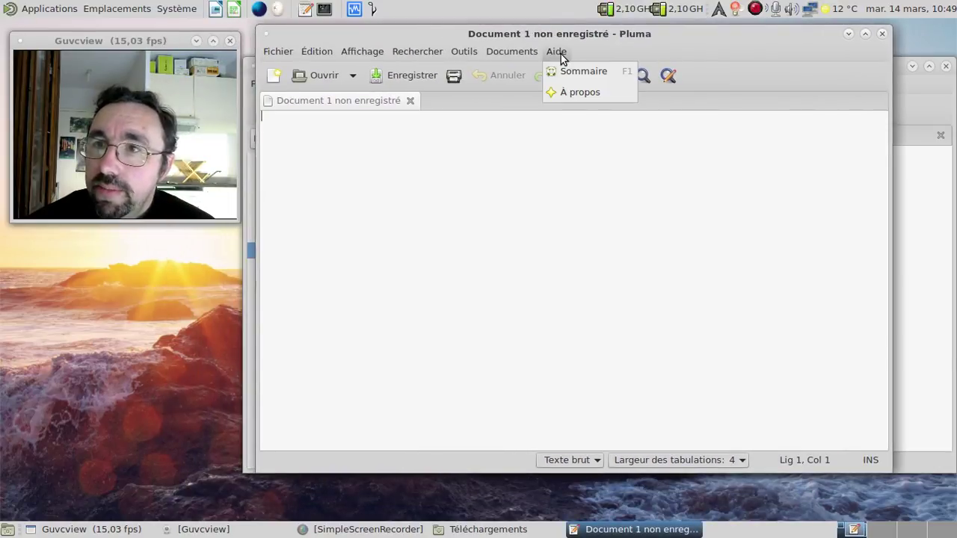
click(572, 94)
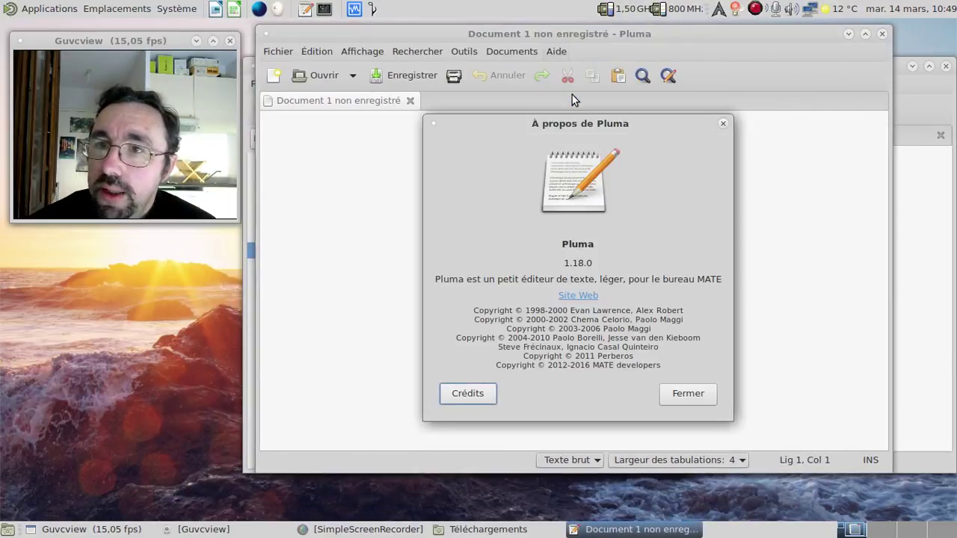
click(688, 395)
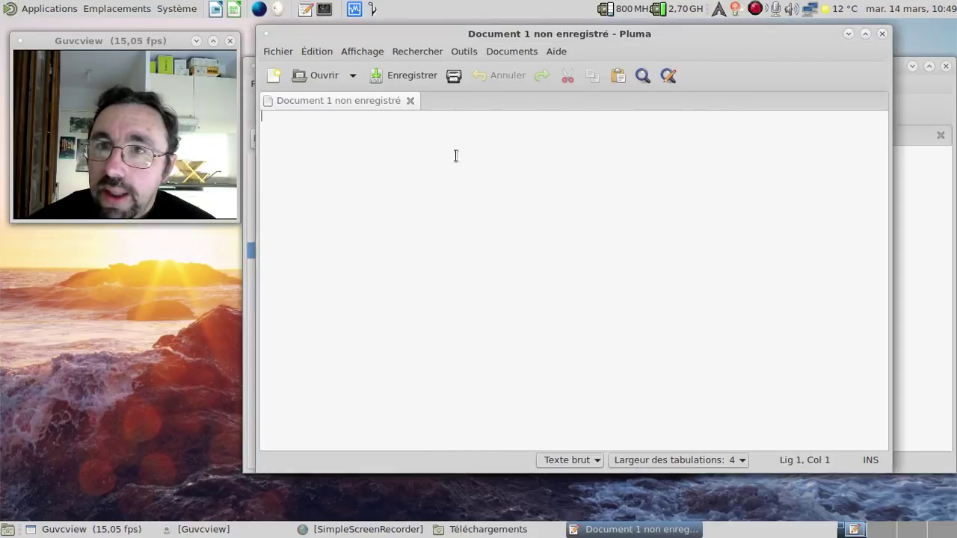
- Enable the Console Python plugin in Pluma's preferences and close the preferences
click(317, 52)
click(365, 261)
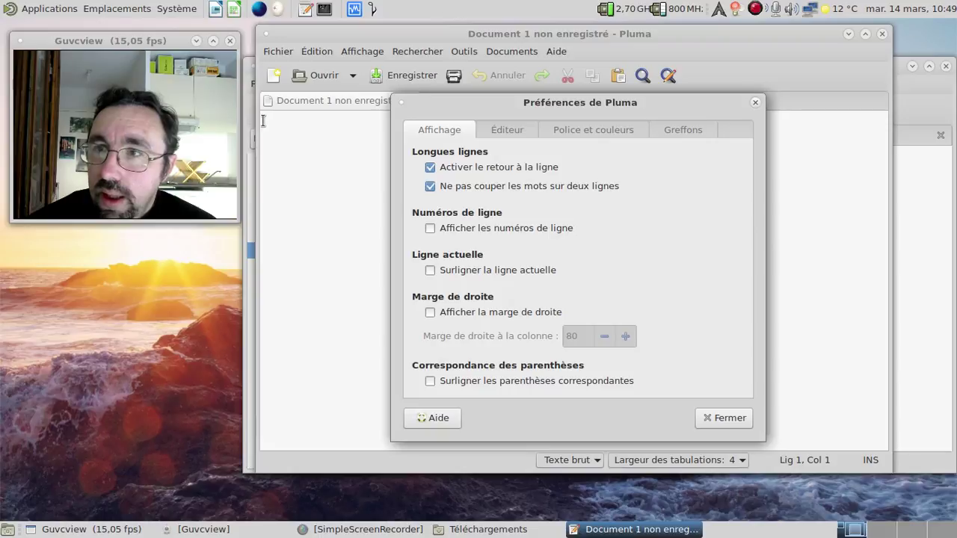
click(689, 130)
scroll(609, 240, down, 3)
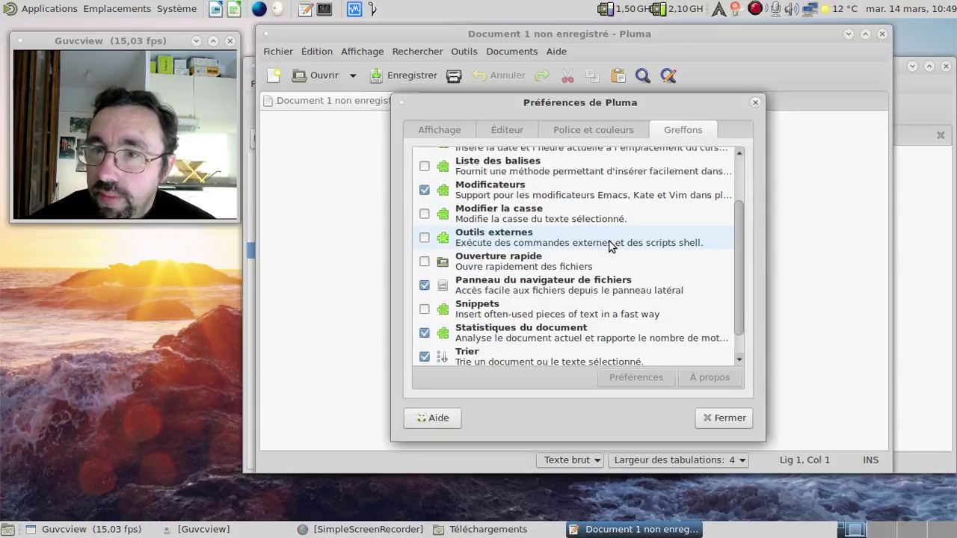
scroll(609, 245, up, 2)
scroll(609, 245, down, 2)
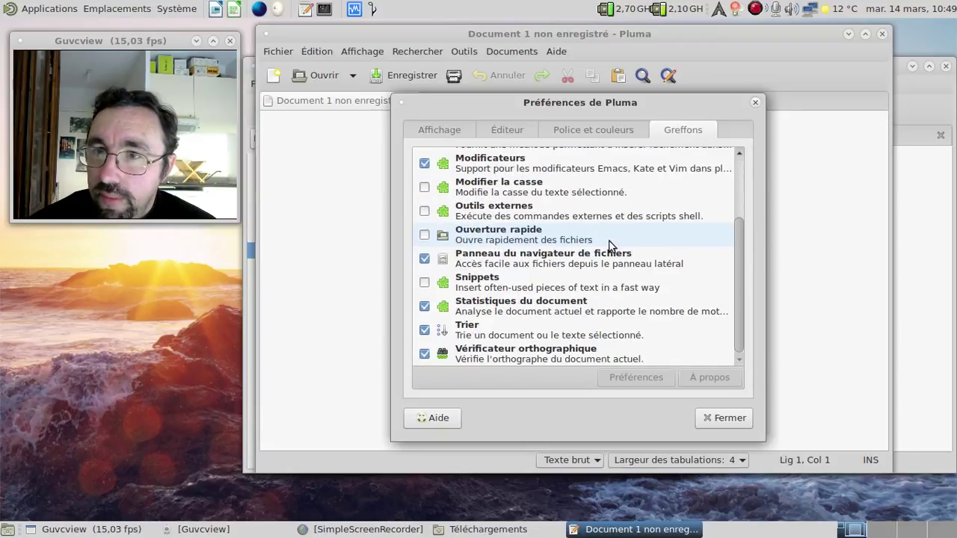
scroll(609, 246, up, 3)
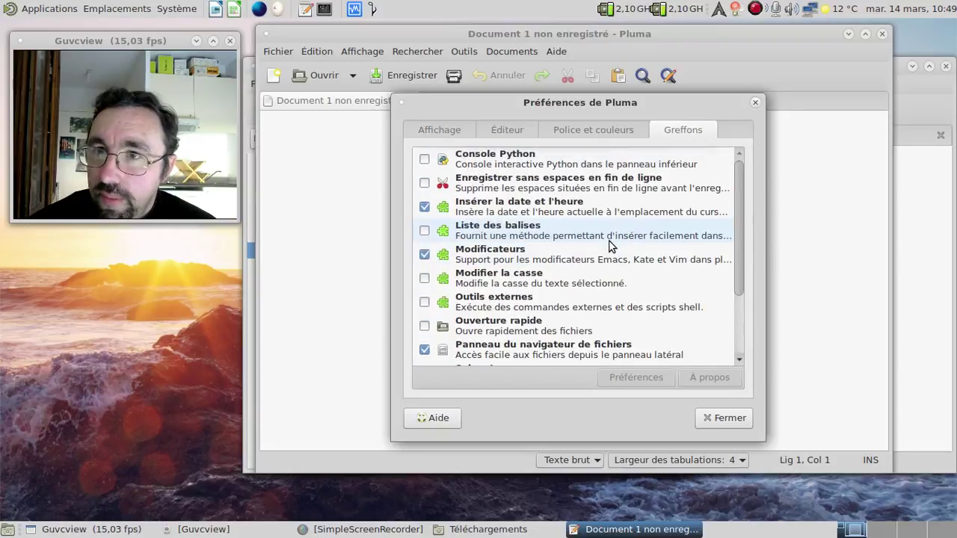
click(425, 161)
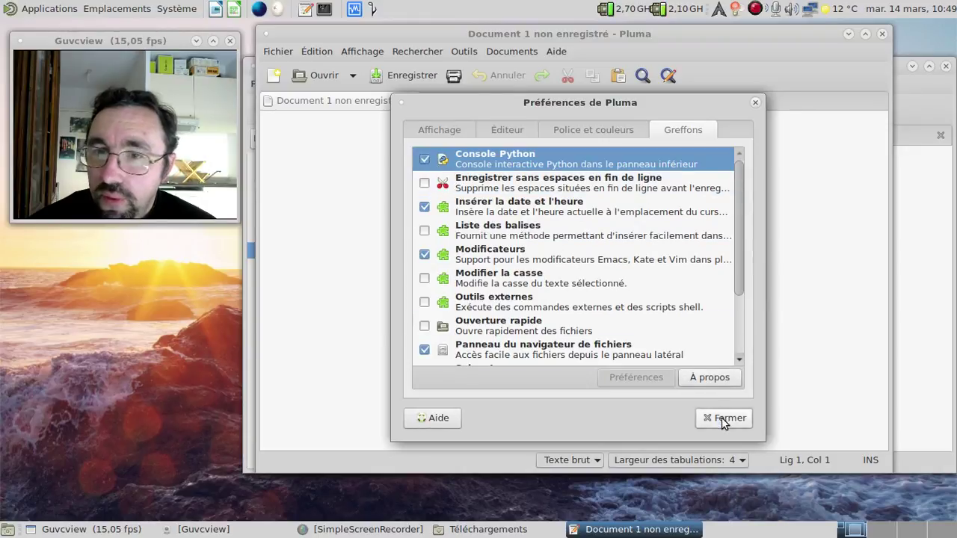
click(723, 418)
- Show the bottom panel, evaluate "ver" and "version" in the Python console, and close the panel
click(340, 52)
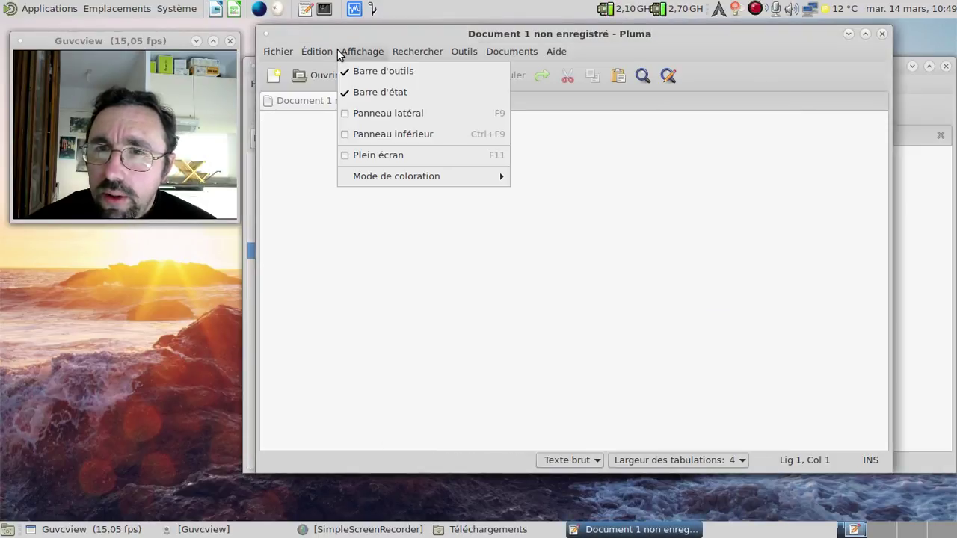
click(385, 133)
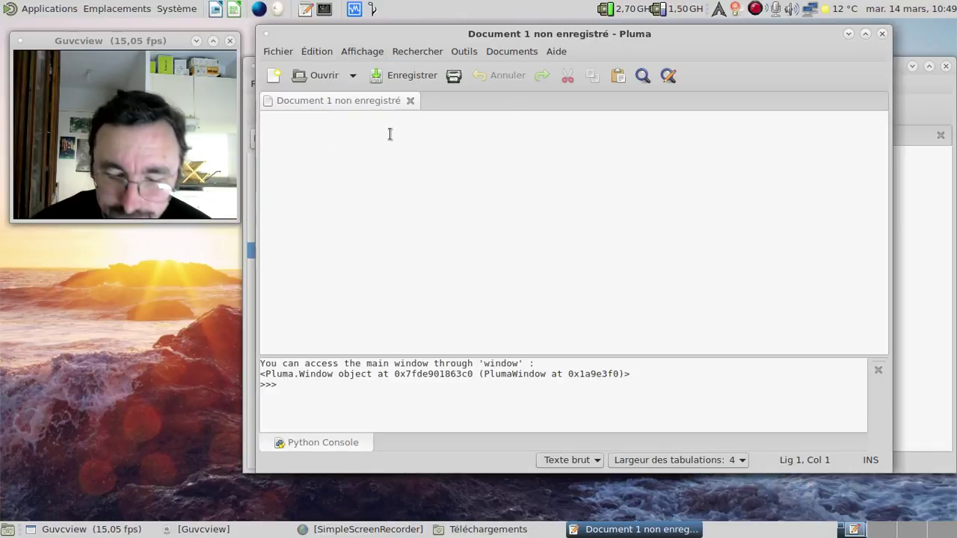
text(py)
key(BackSpace)
key(BackSpace)
text(ve)
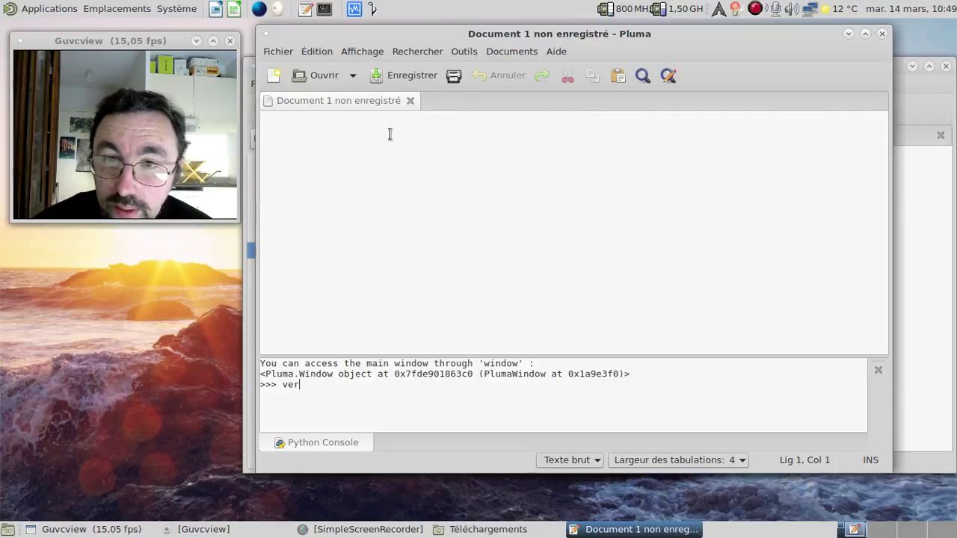
text(r)
key(Return)
key(Up)
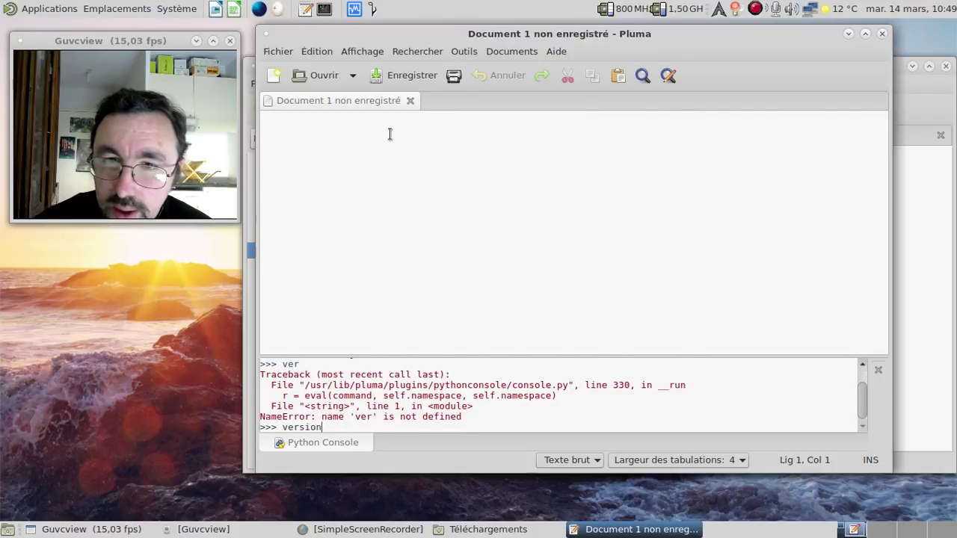
key(Return)
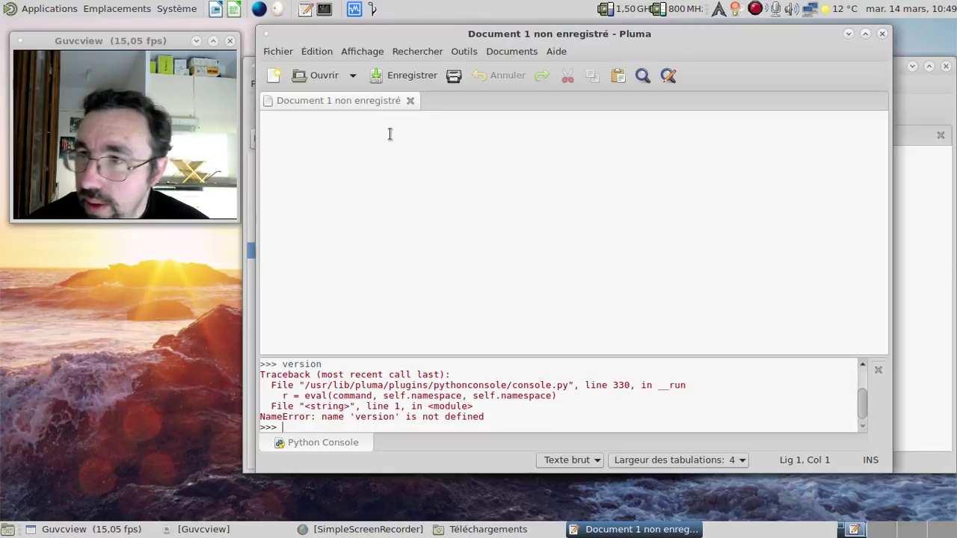
click(877, 370)
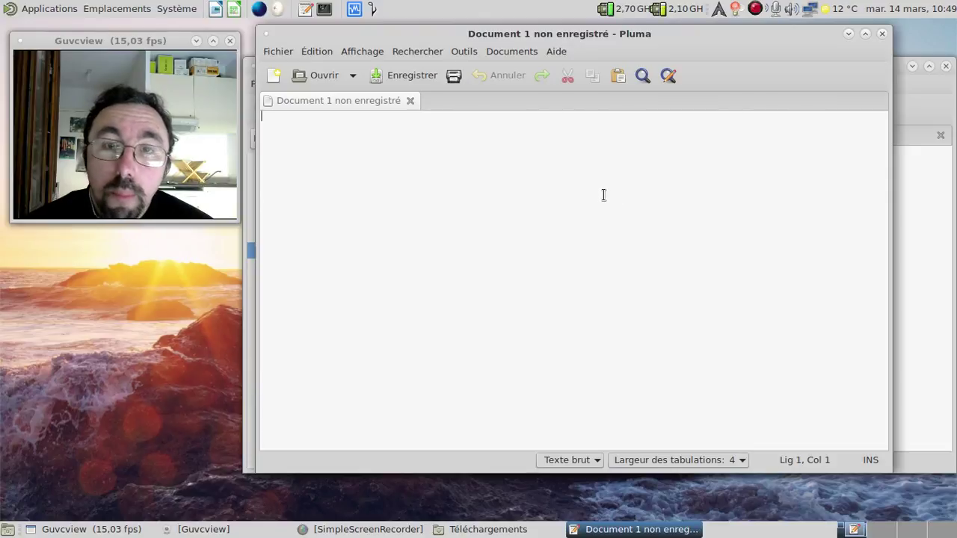
- Browse the available syntax highlighting modes and set the new document to the HTML markup mode
click(460, 51)
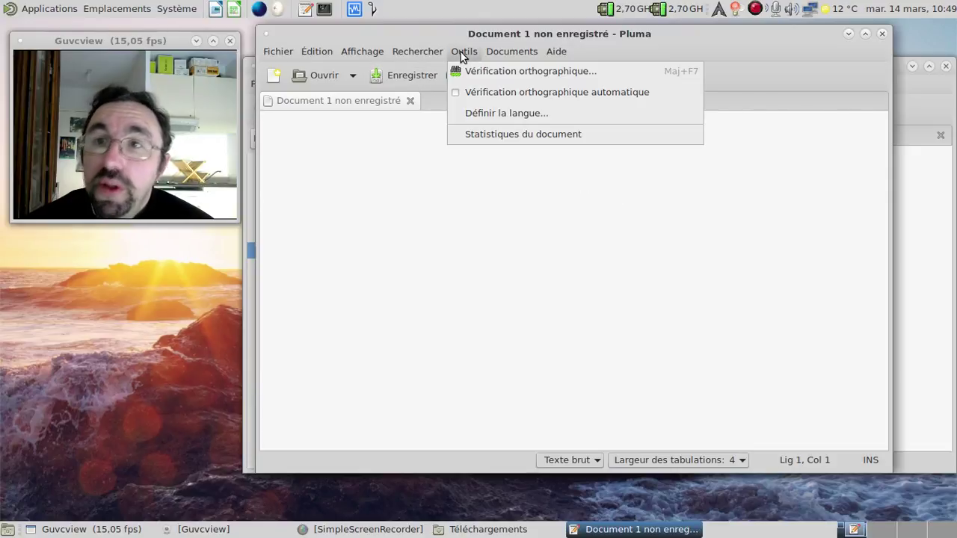
click(461, 51)
click(432, 50)
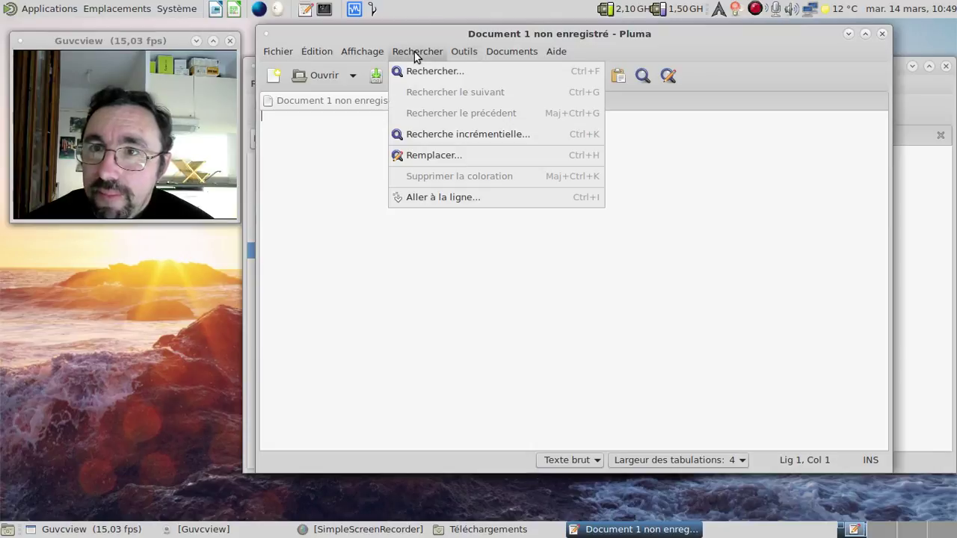
mouse_move(362, 51)
mouse_move(437, 176)
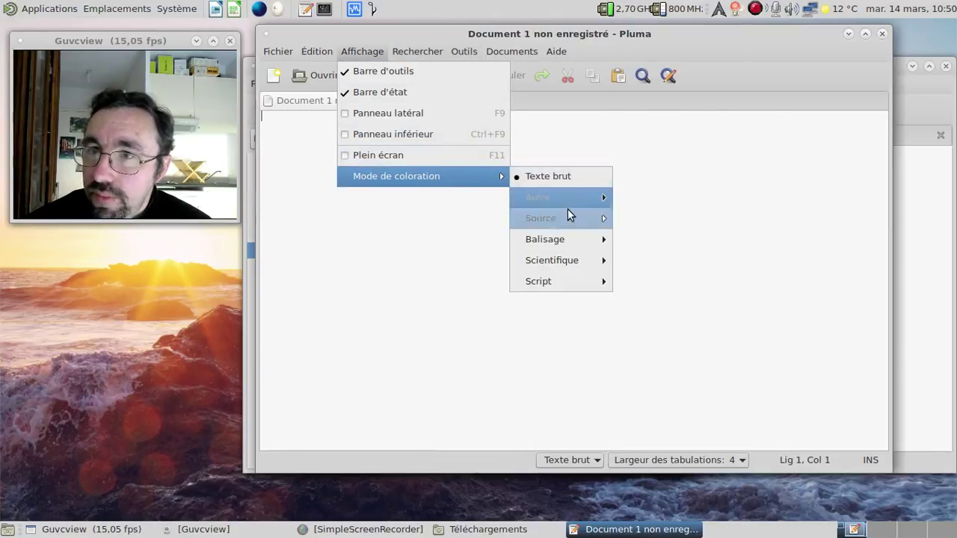
mouse_move(585, 207)
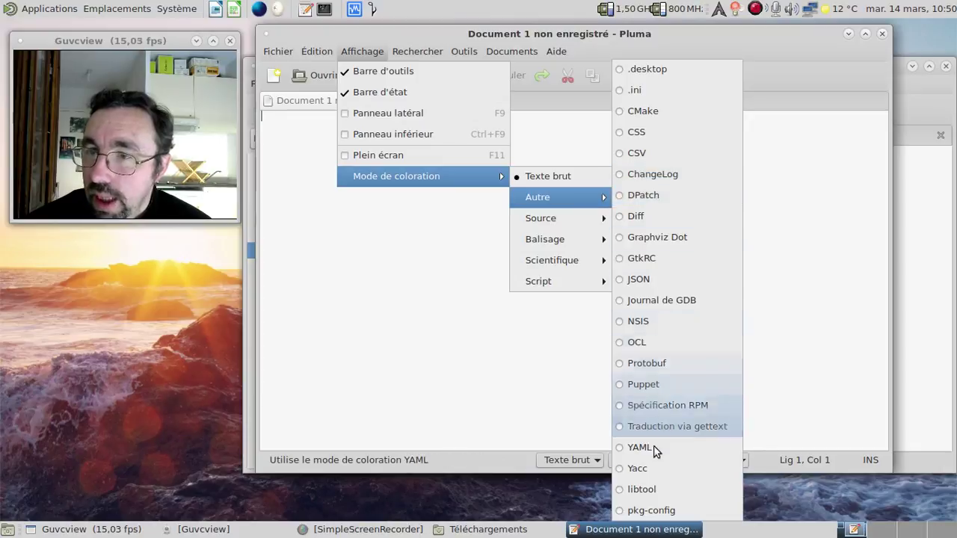
mouse_move(587, 220)
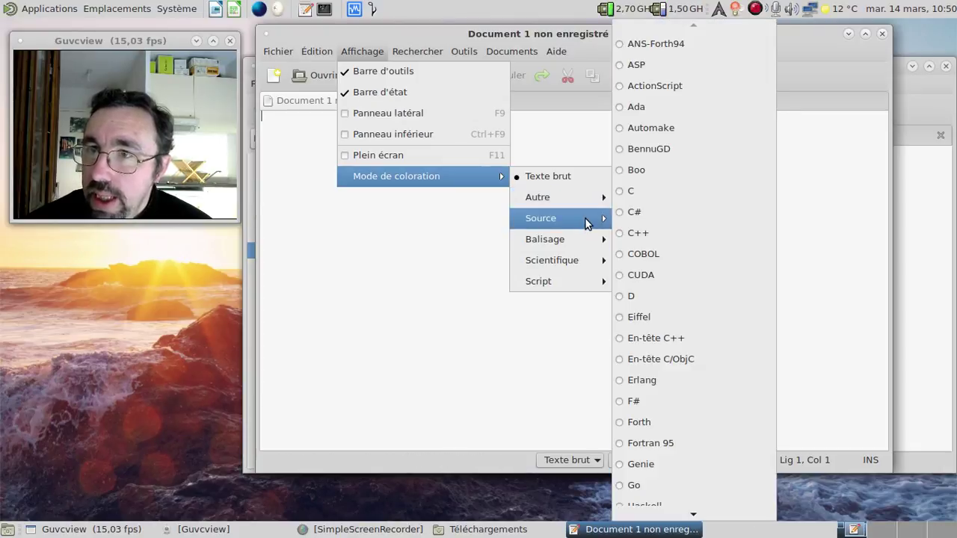
scroll(666, 284, down, 4)
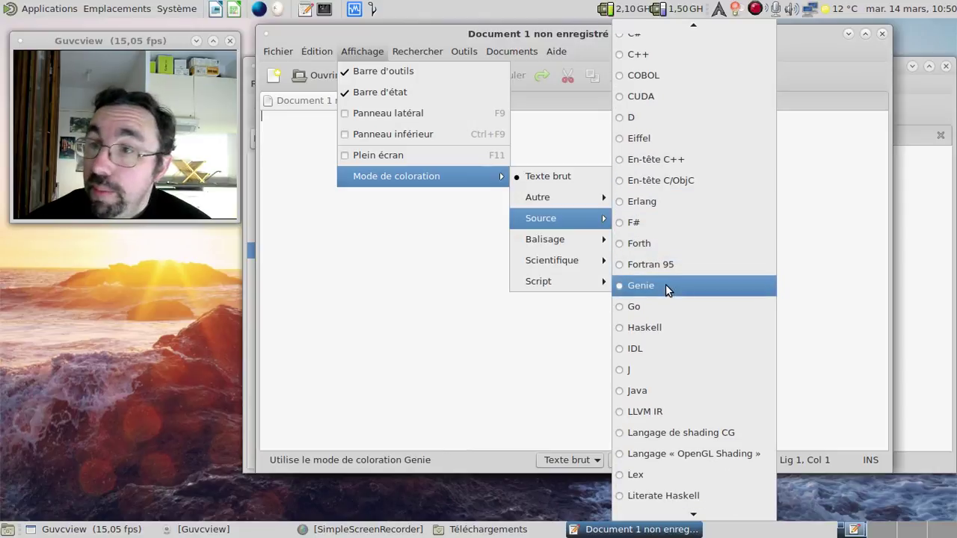
scroll(666, 284, down, 5)
scroll(665, 284, down, 8)
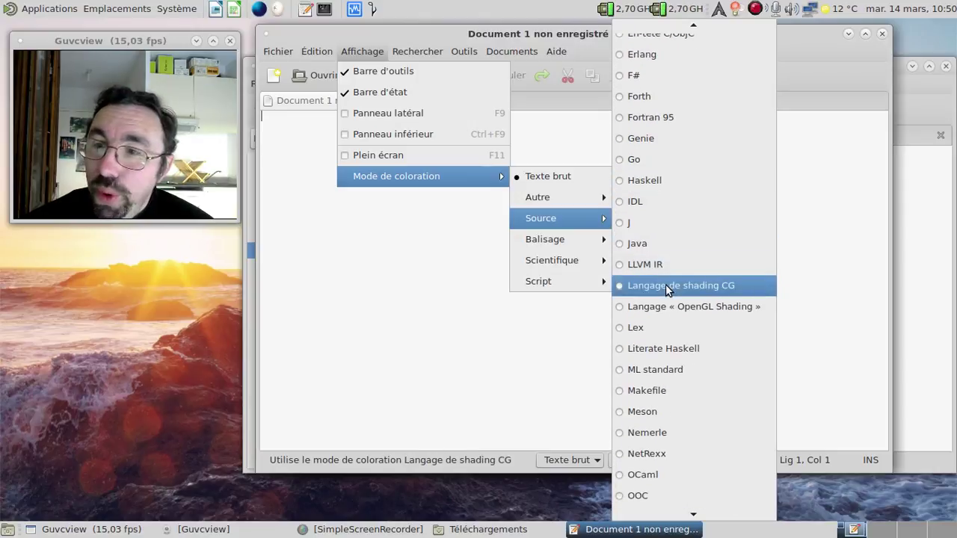
scroll(665, 284, down, 5)
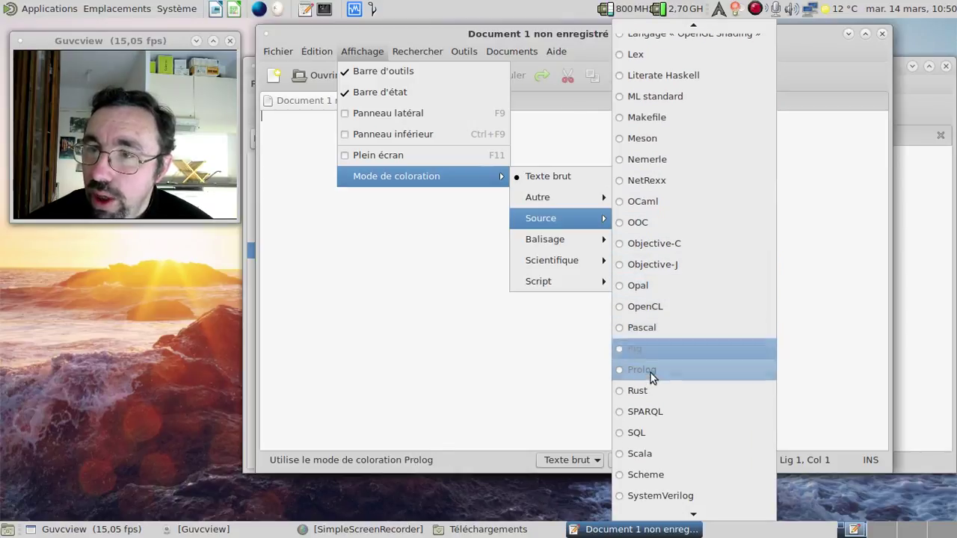
mouse_move(592, 247)
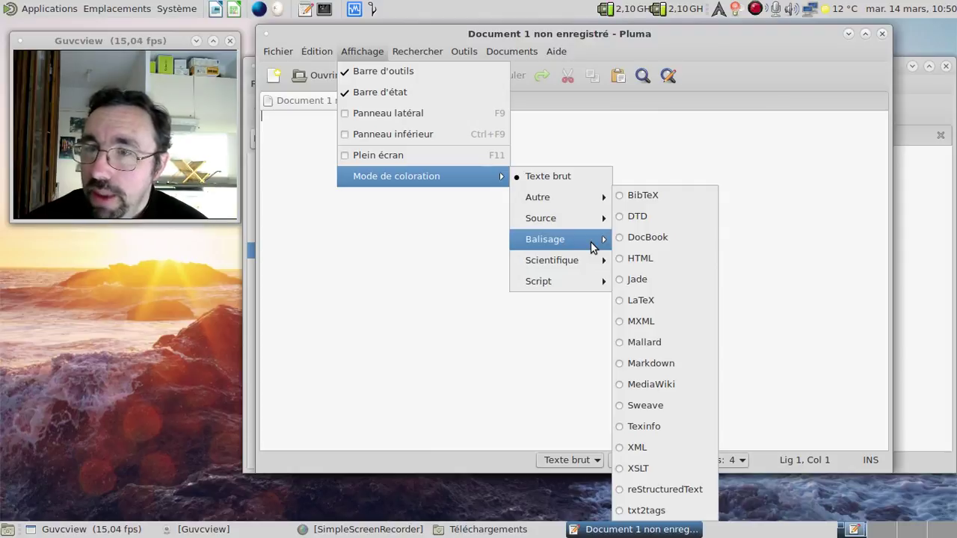
click(663, 261)
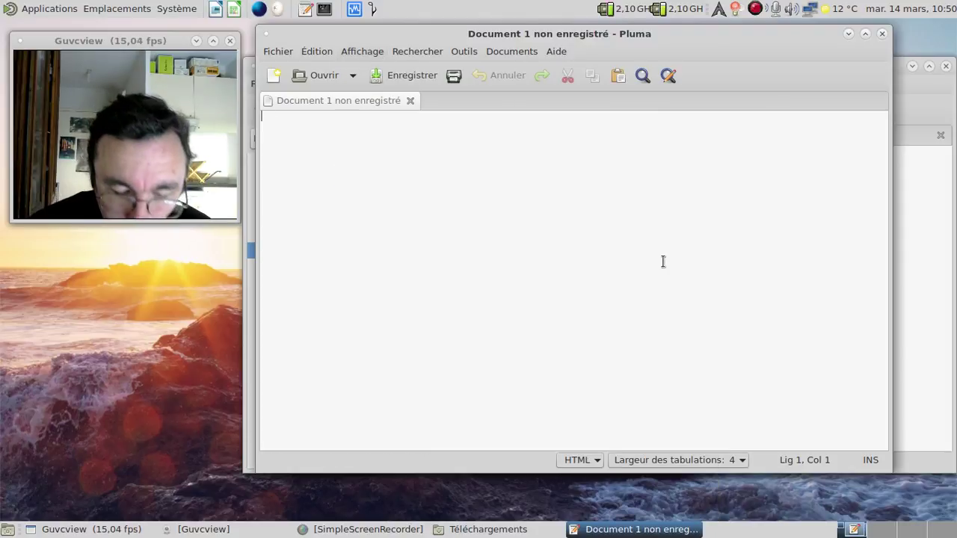
- Write an HTML body containing an unordered list with one indented list item reading "une entrée"
text(<body>)
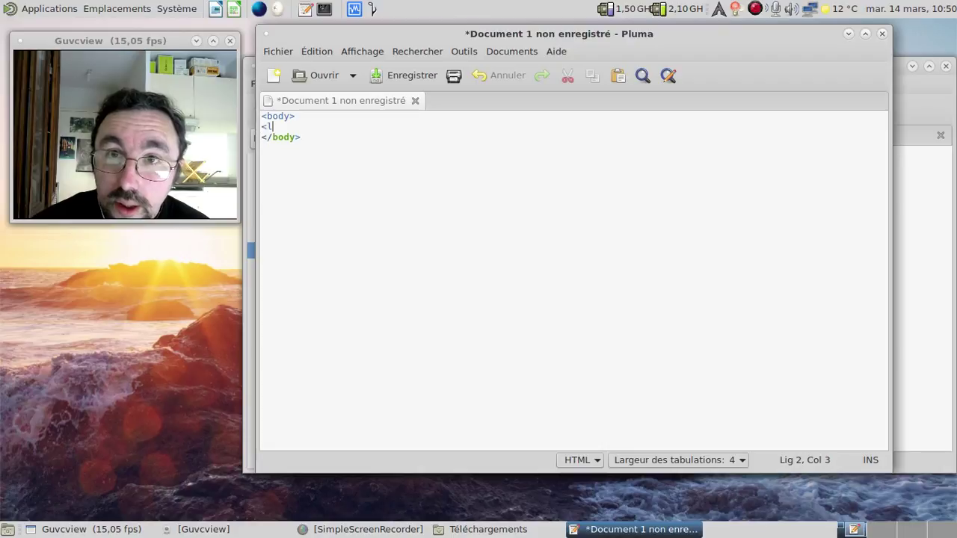
key(BackSpace)
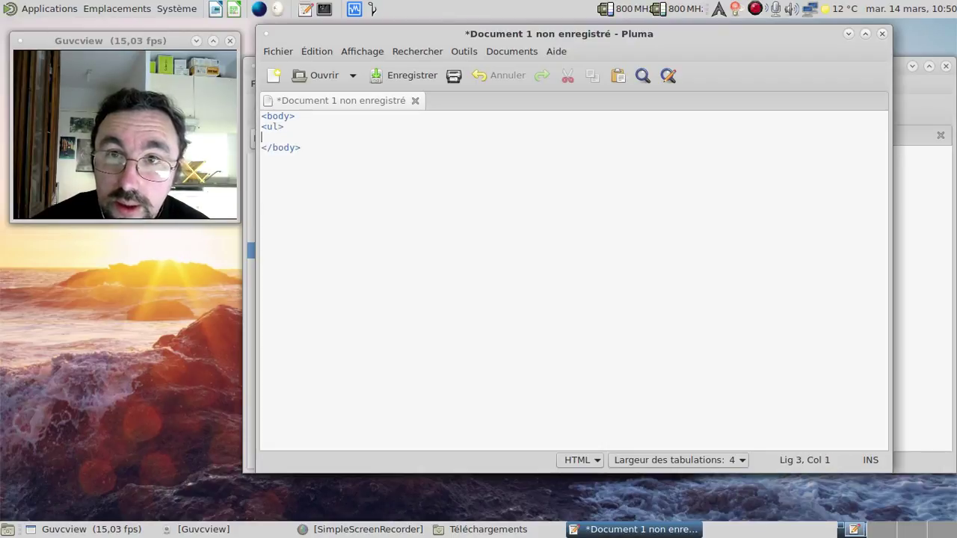
text(ul>)
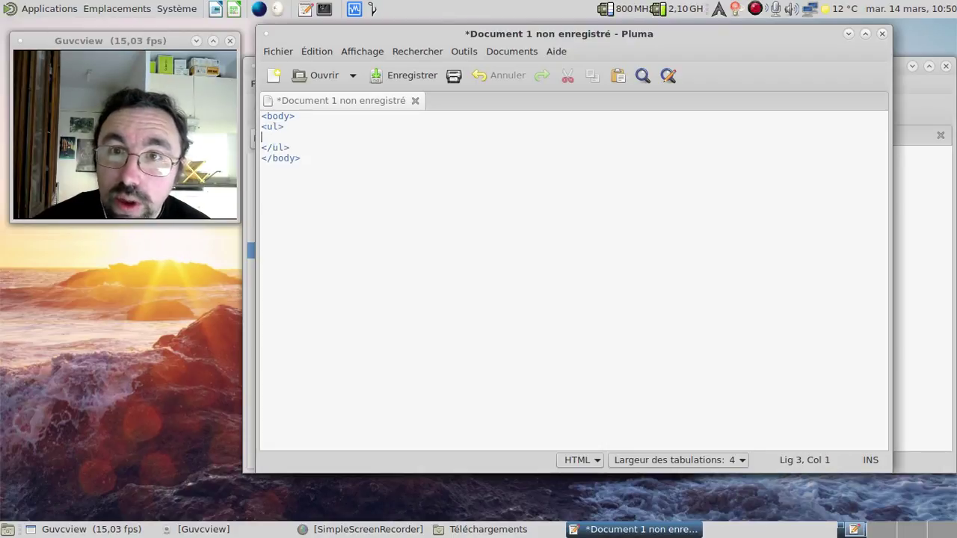
text( <li>une entrée</li>)
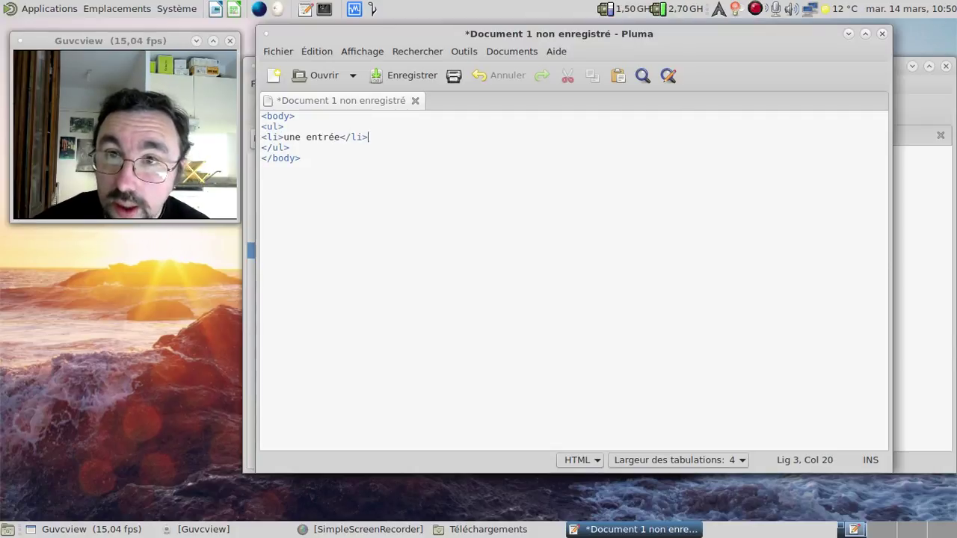
key(Return)
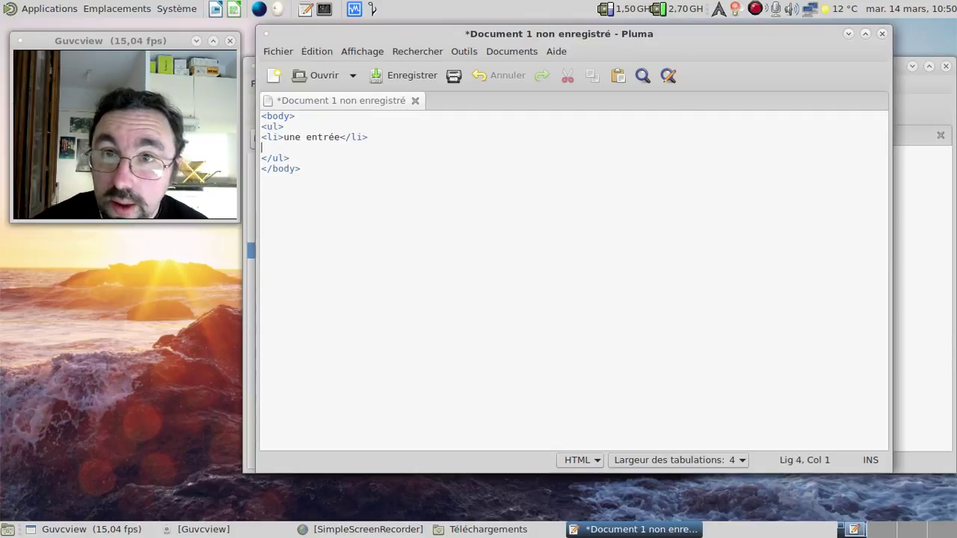
key(Tab)
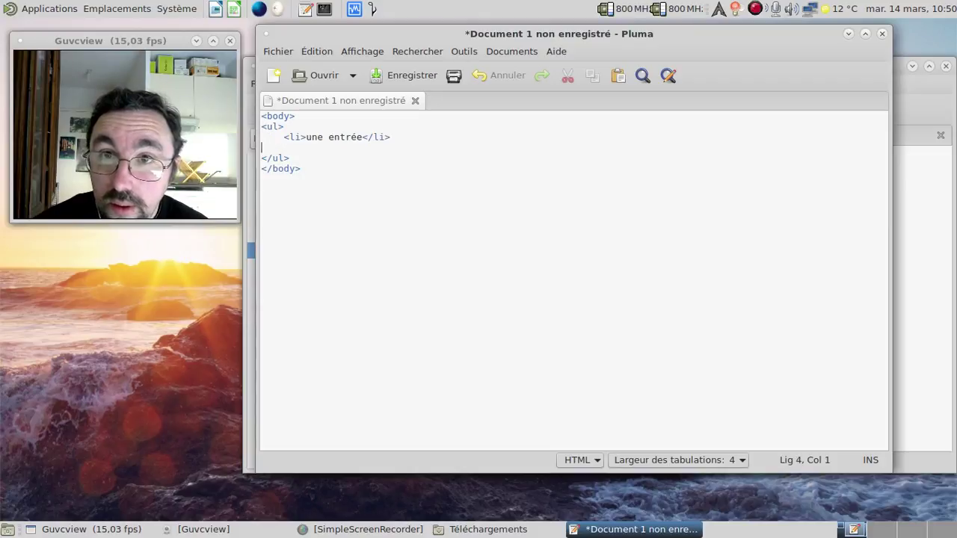
key(Delete)
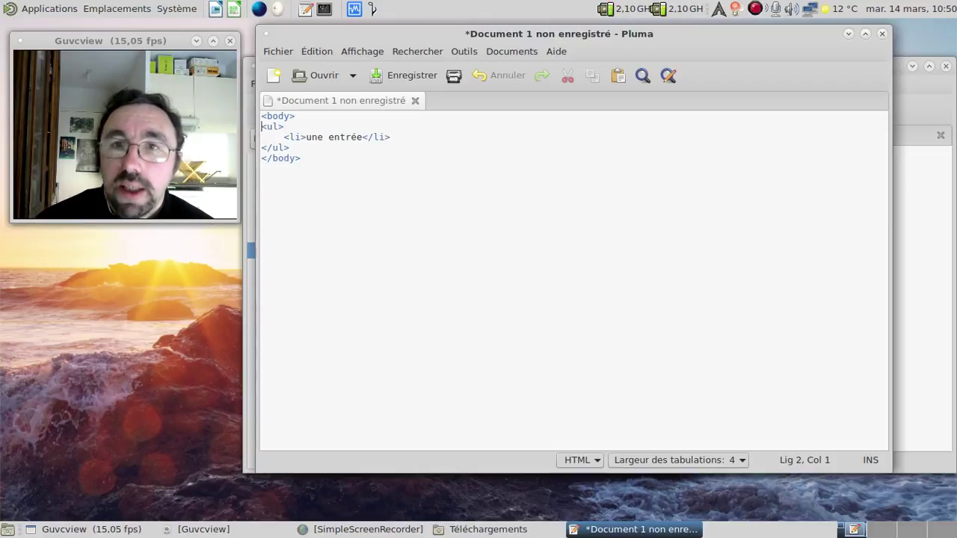
- Wrap the body markup in <html> and </html> tags, and clear the document's whole content
key(Up)
key(Return)
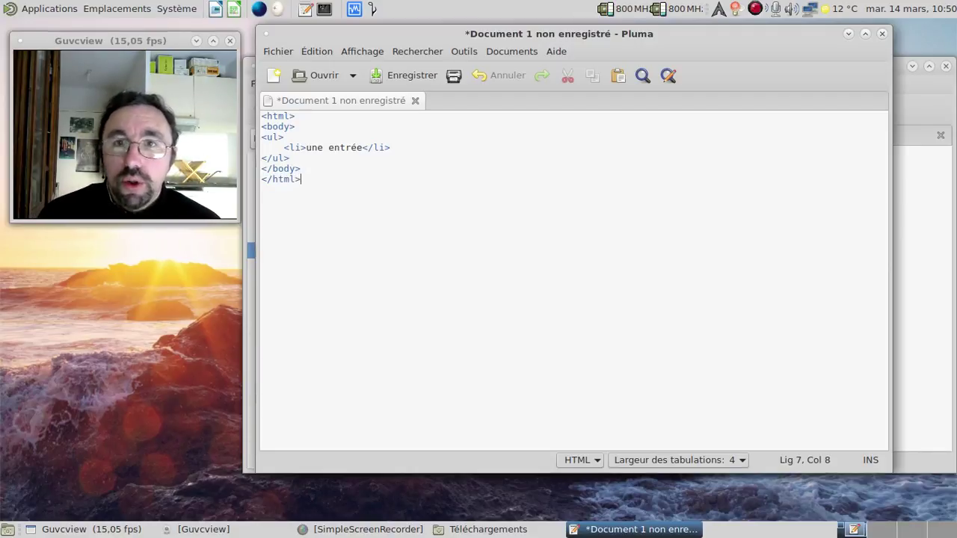
key(ctrl+a)
key(Delete)
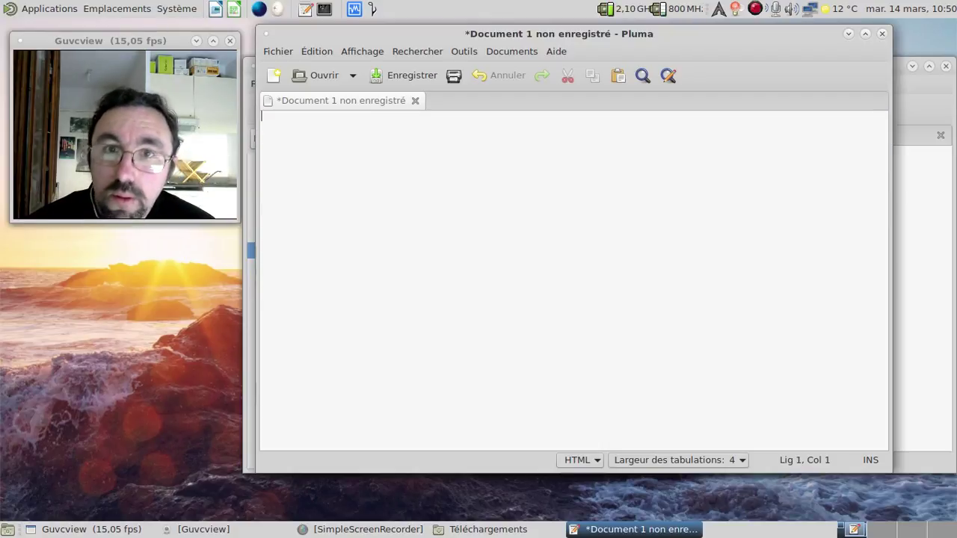
- Set the empty document's highlighting mode to plain text (Texte brut) and close Pluma without saving
click(438, 48)
mouse_move(438, 177)
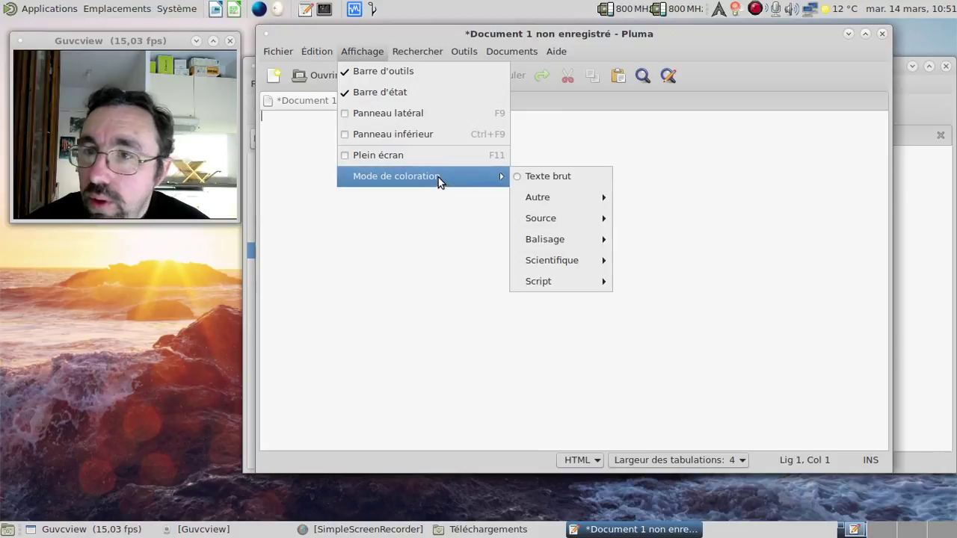
click(576, 175)
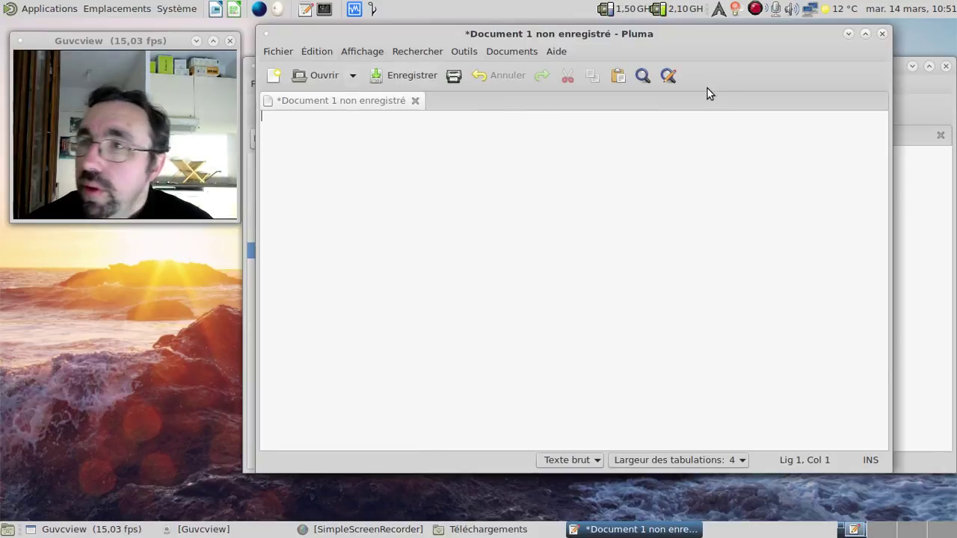
click(883, 34)
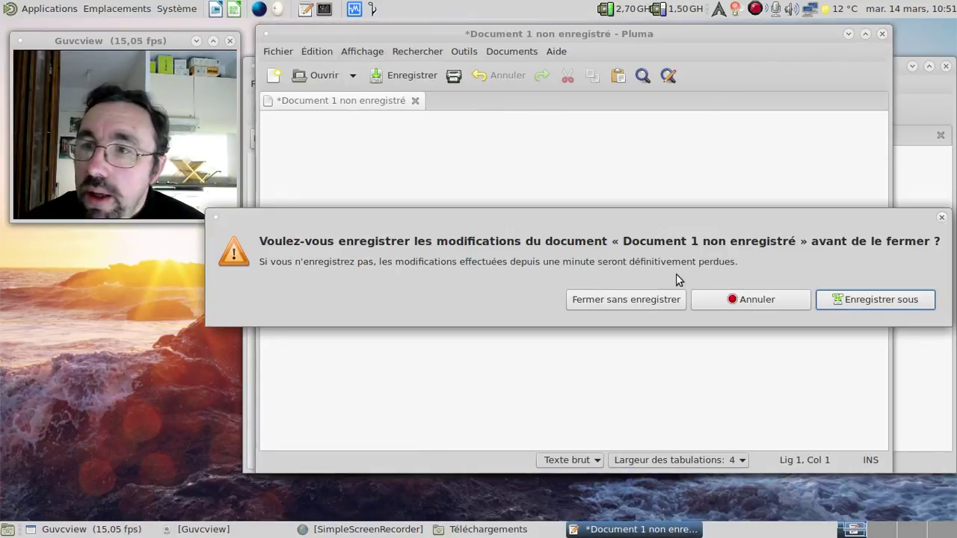
click(649, 300)
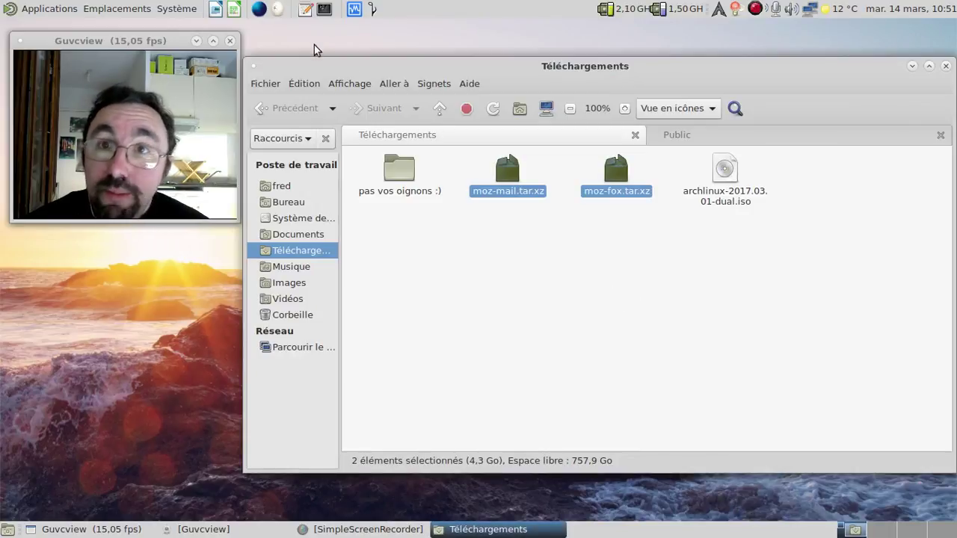
click(326, 10)
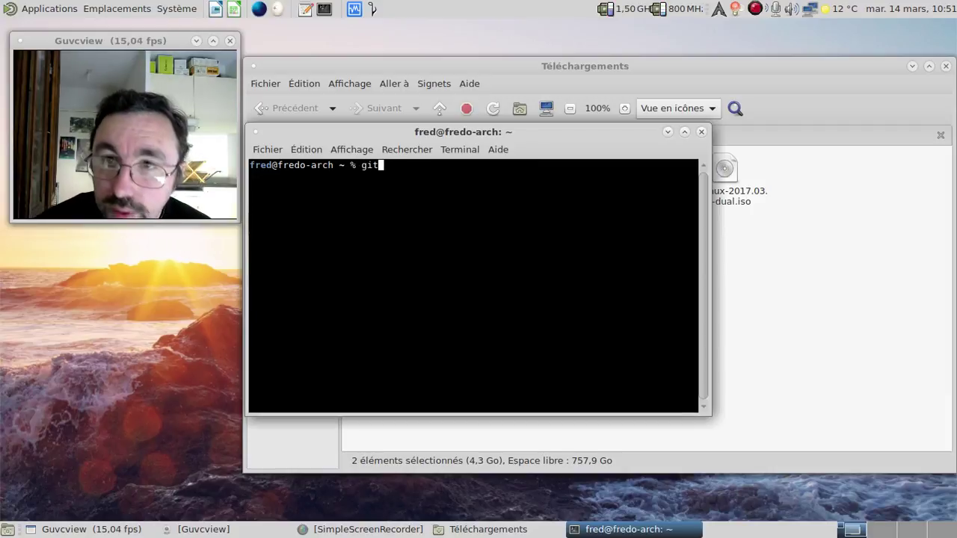
key(BackSpace)
key(BackSpace)
text(e htt)
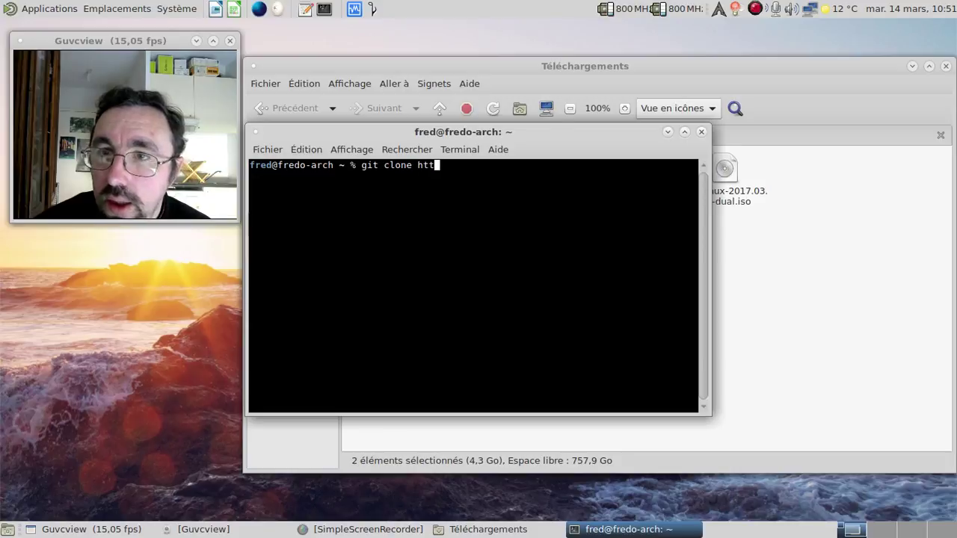
text(ps://aur.a)
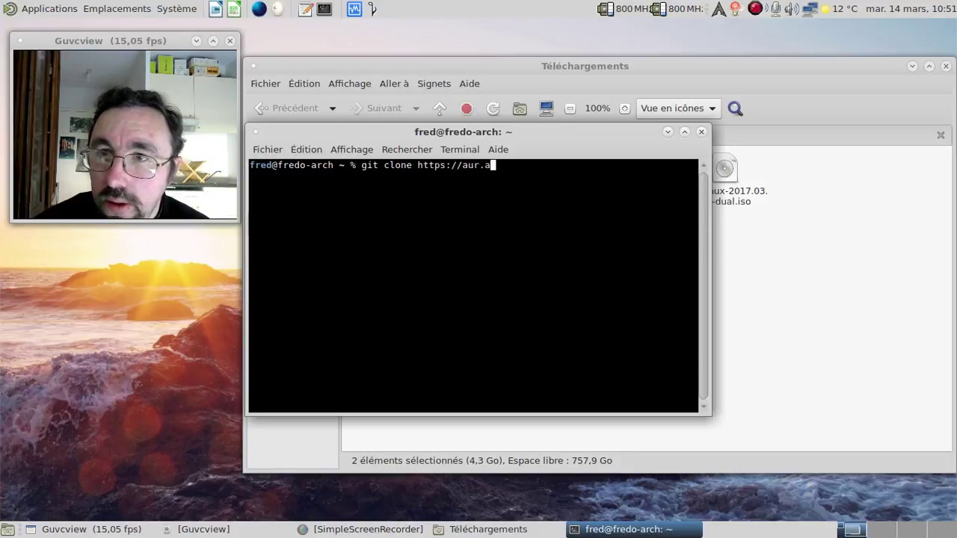
text(rchlinux.org/)
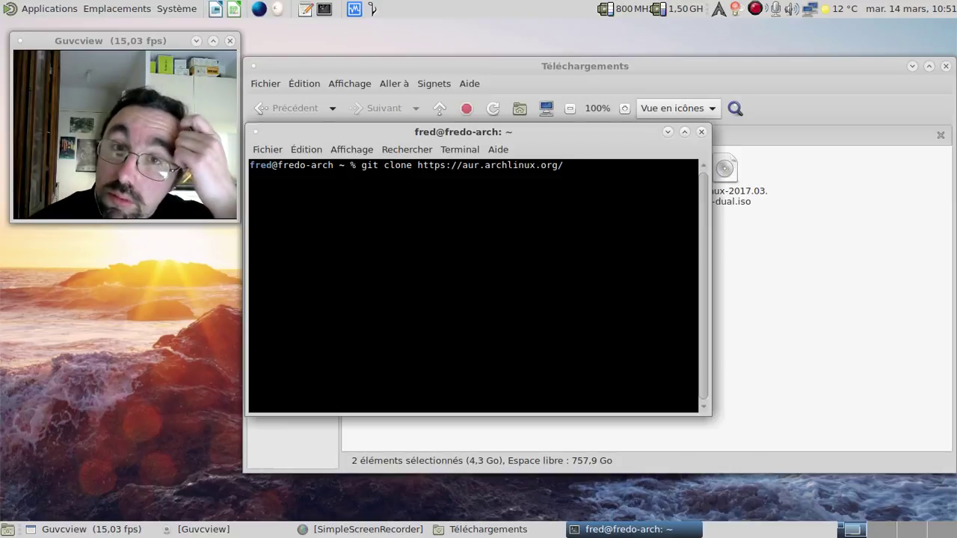
text(pa)
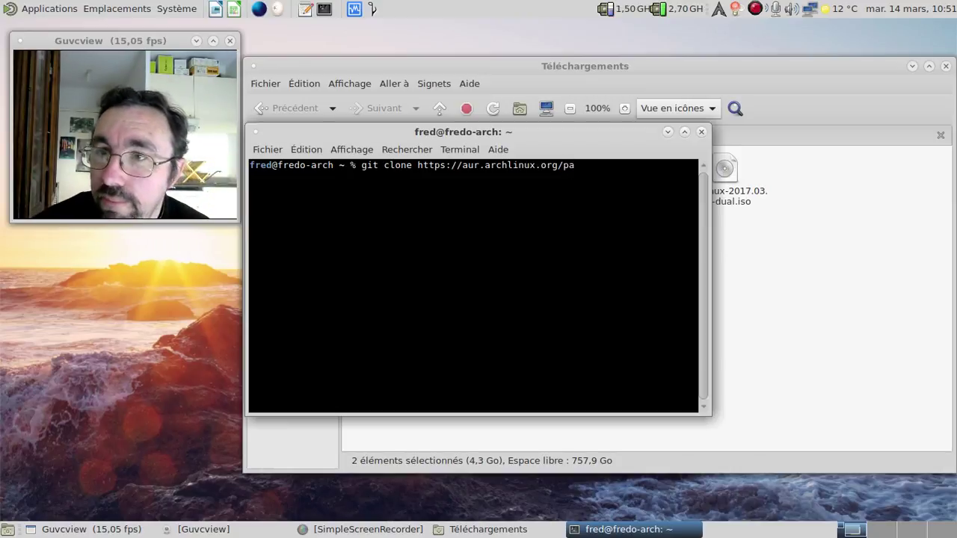
text(caur.git)
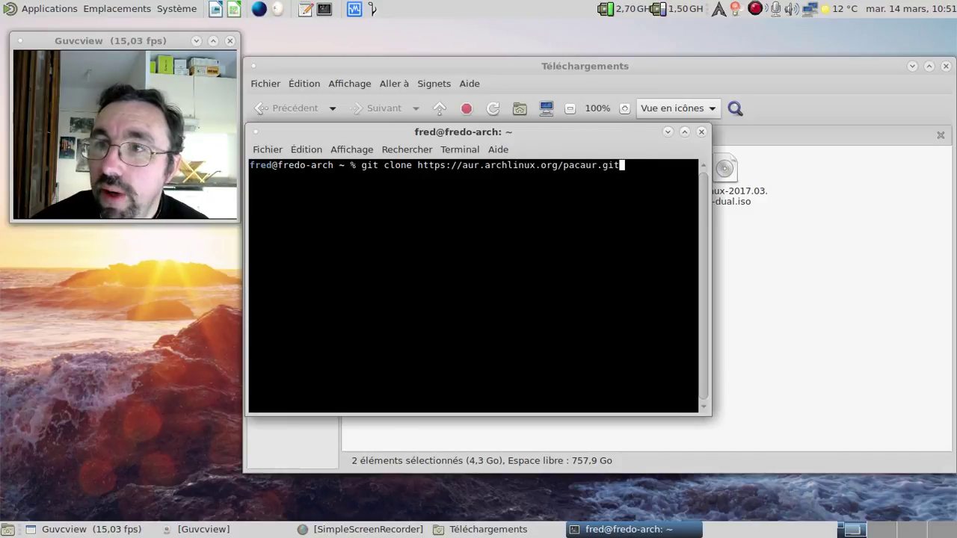
key(Return)
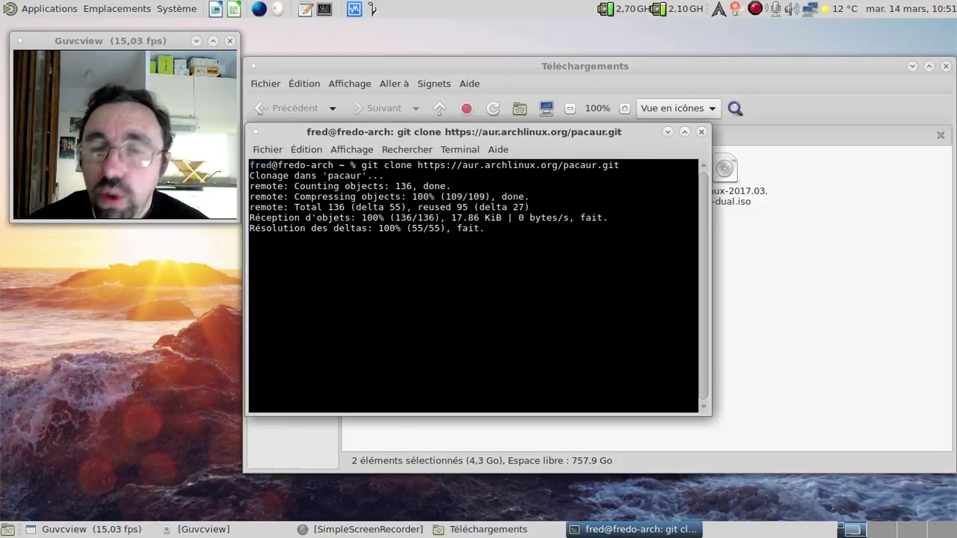
- Start Pluma and open the PKGBUILD file from the pacaur folder in the home directory
click(306, 9)
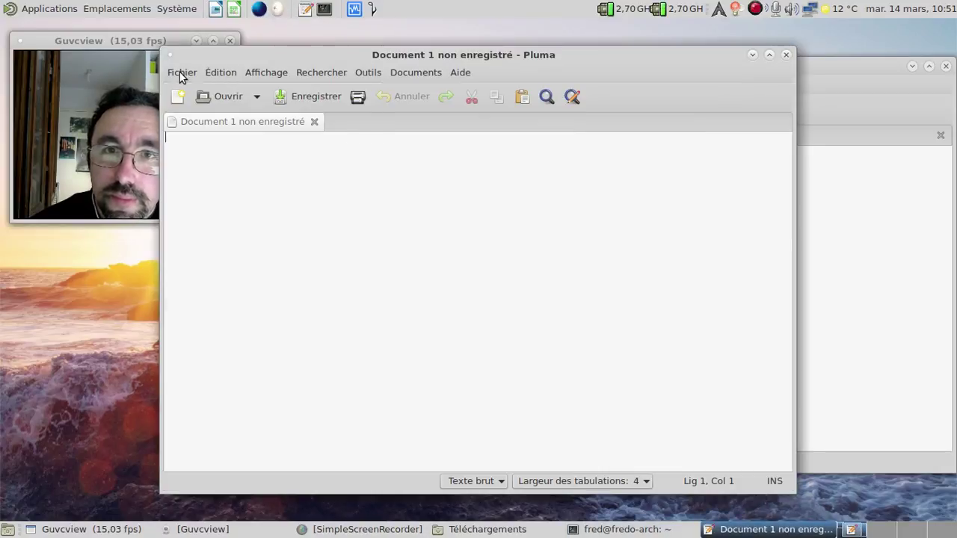
click(182, 72)
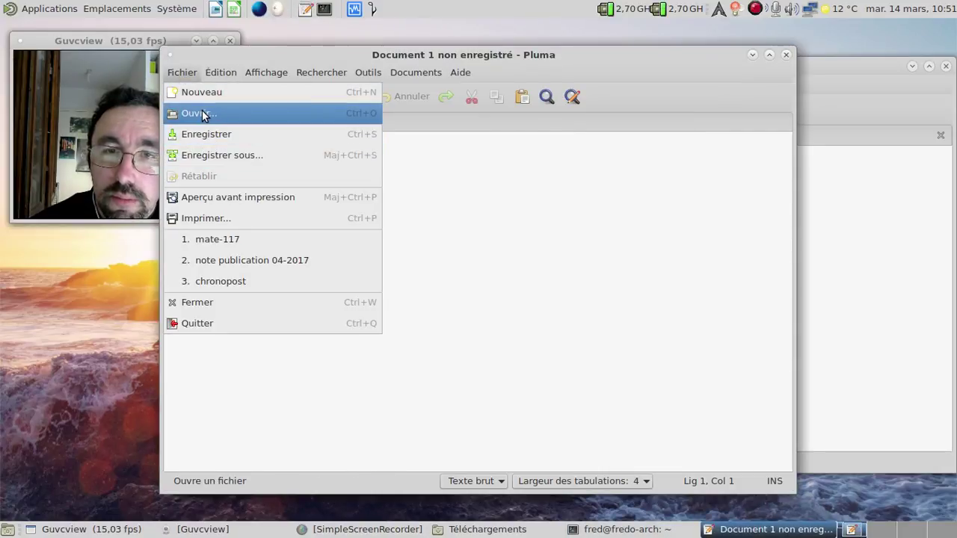
click(201, 113)
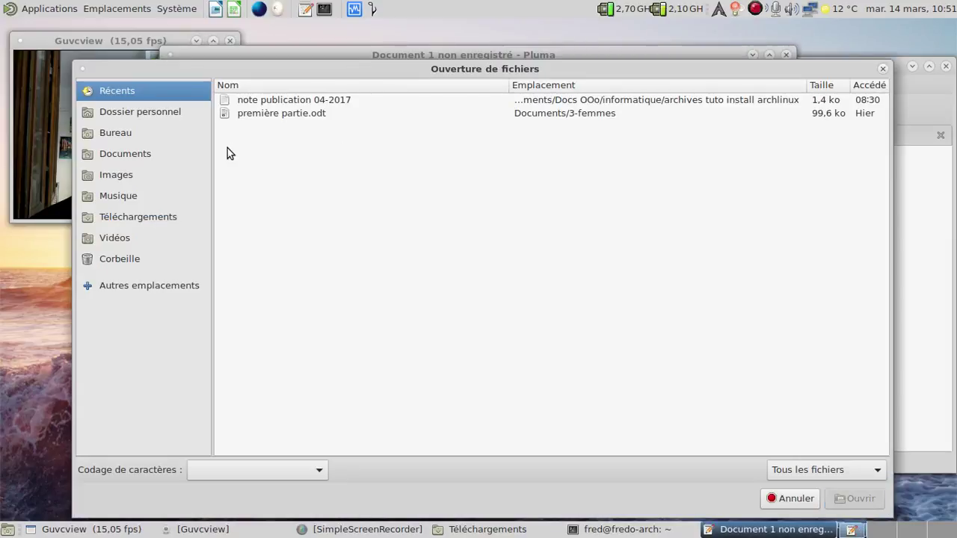
click(160, 217)
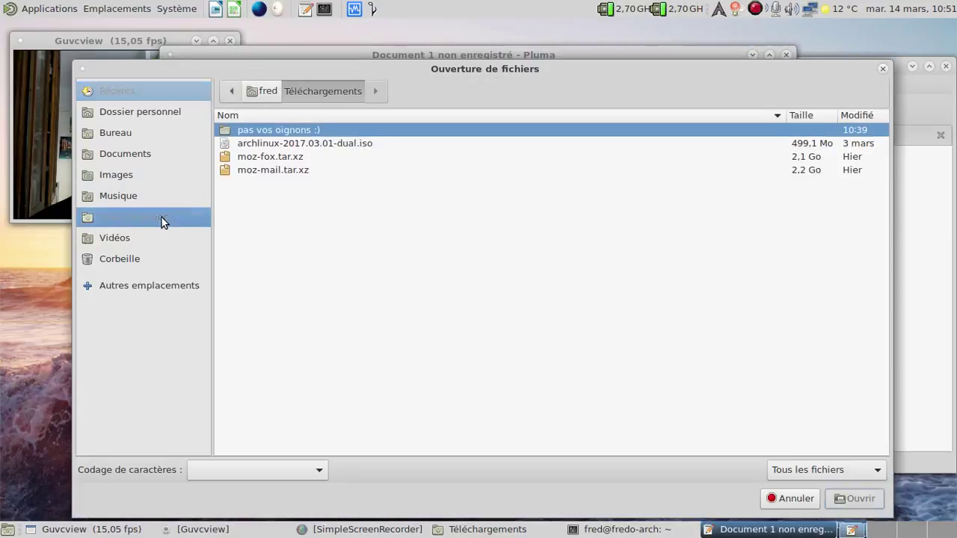
click(132, 113)
click(282, 308)
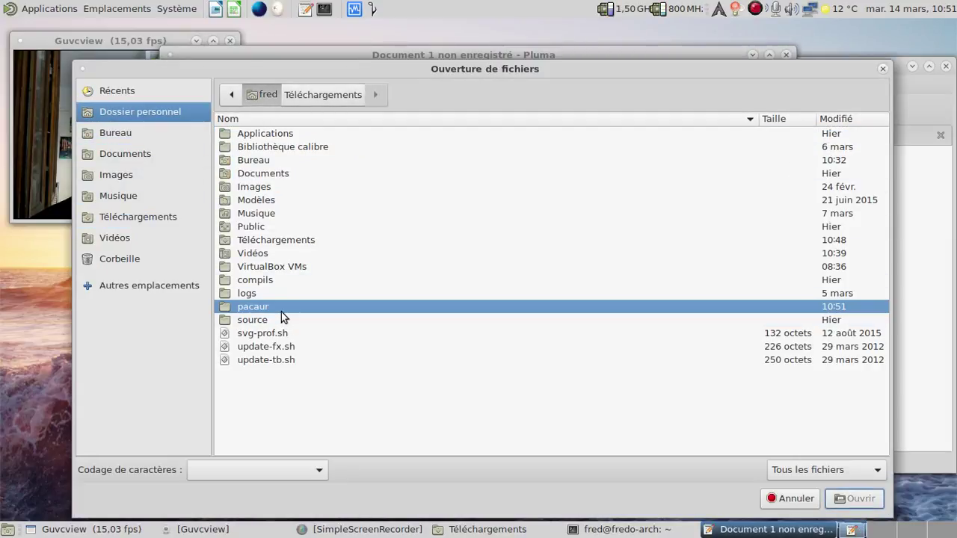
double_click(281, 311)
click(857, 499)
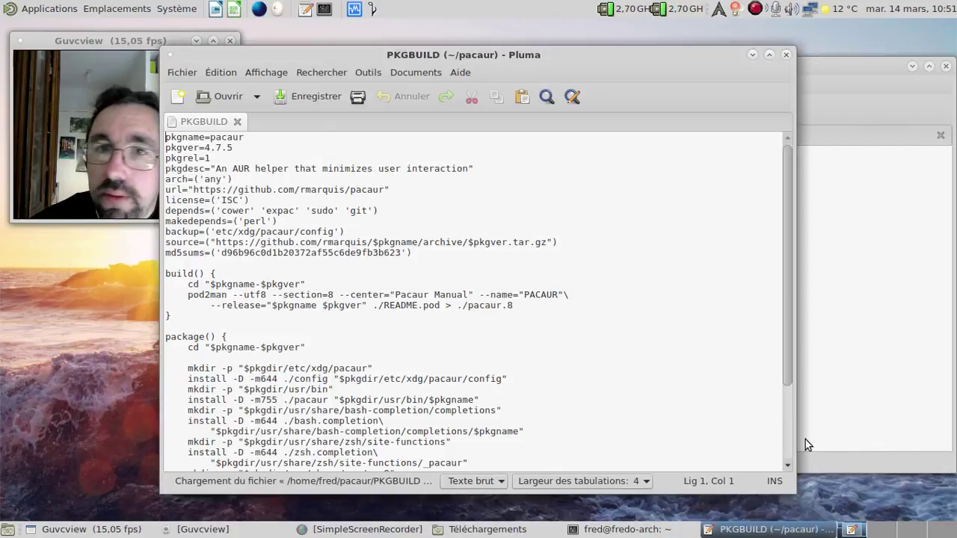
- Move the editor window beside the webcam view and set the PKGBUILD's highlighting mode to the sh script mode
drag(396, 61, 470, 49)
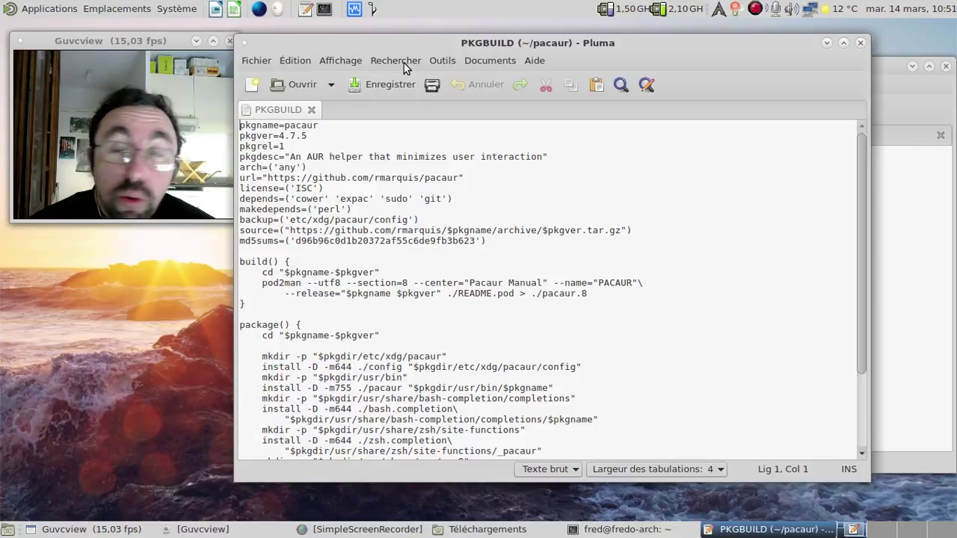
click(336, 64)
mouse_move(404, 186)
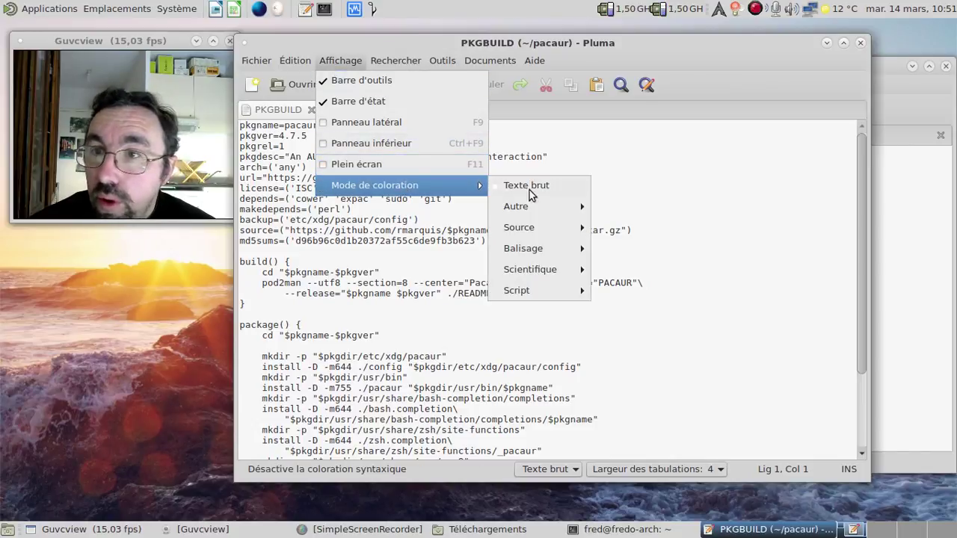
mouse_move(564, 229)
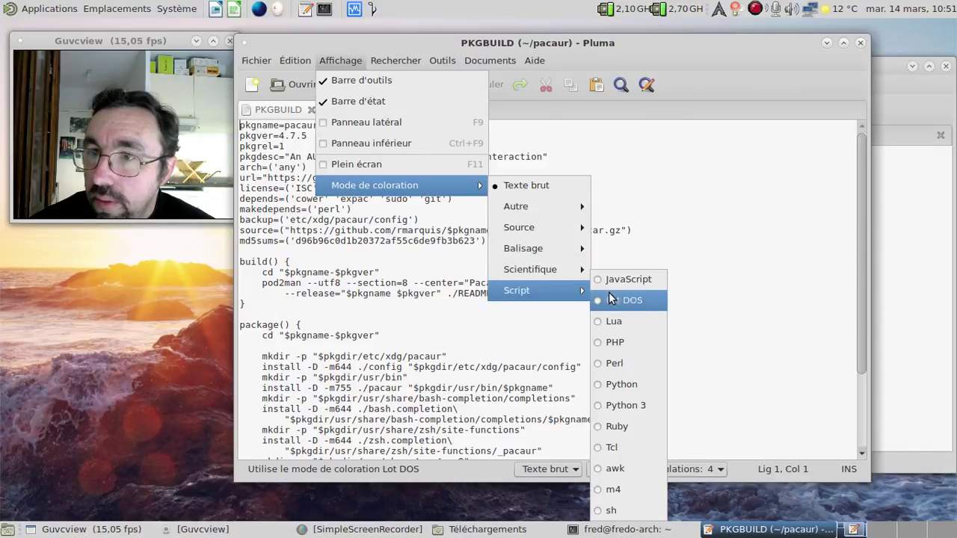
mouse_move(571, 271)
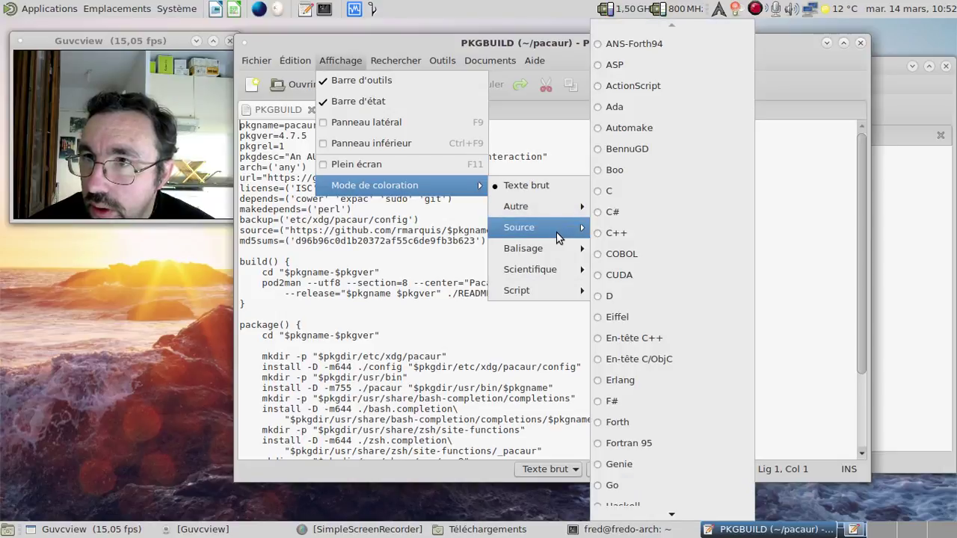
mouse_move(557, 256)
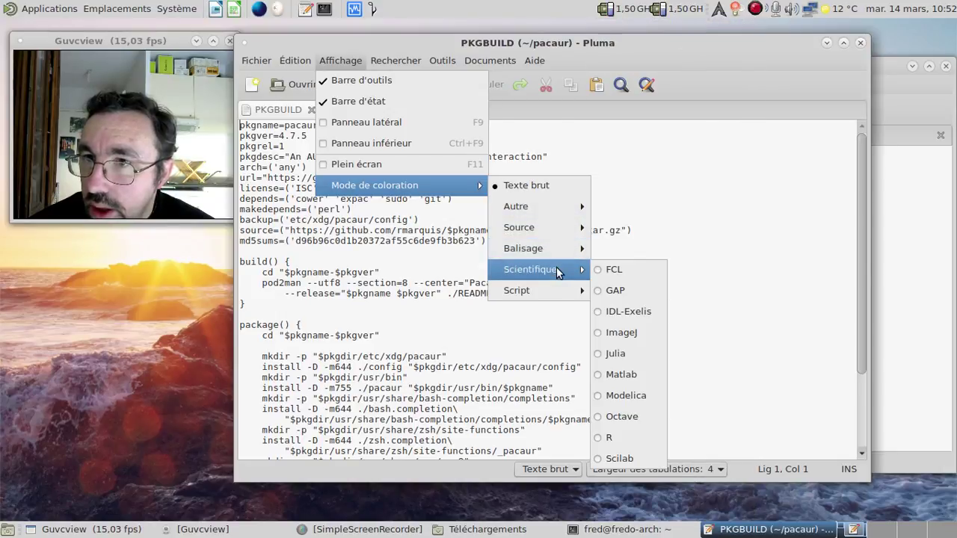
mouse_move(561, 290)
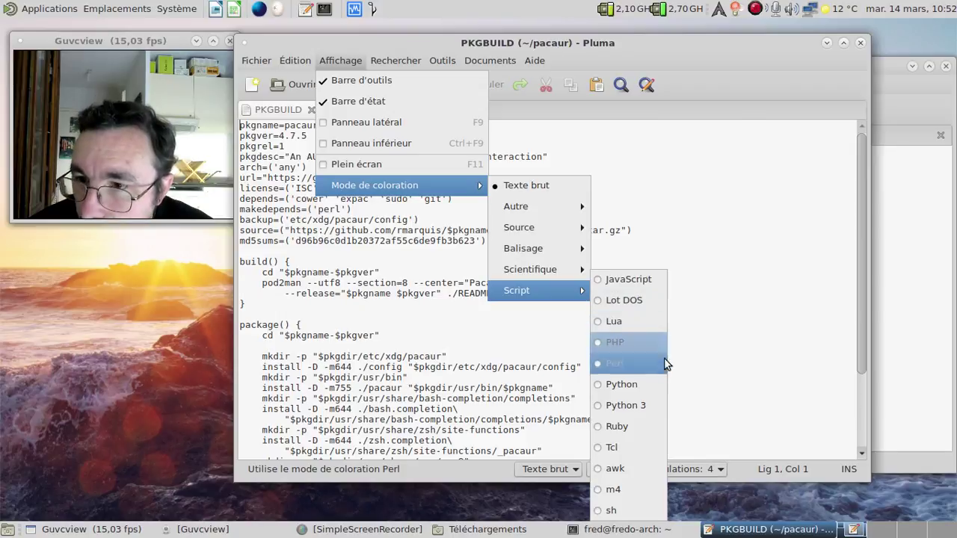
click(617, 511)
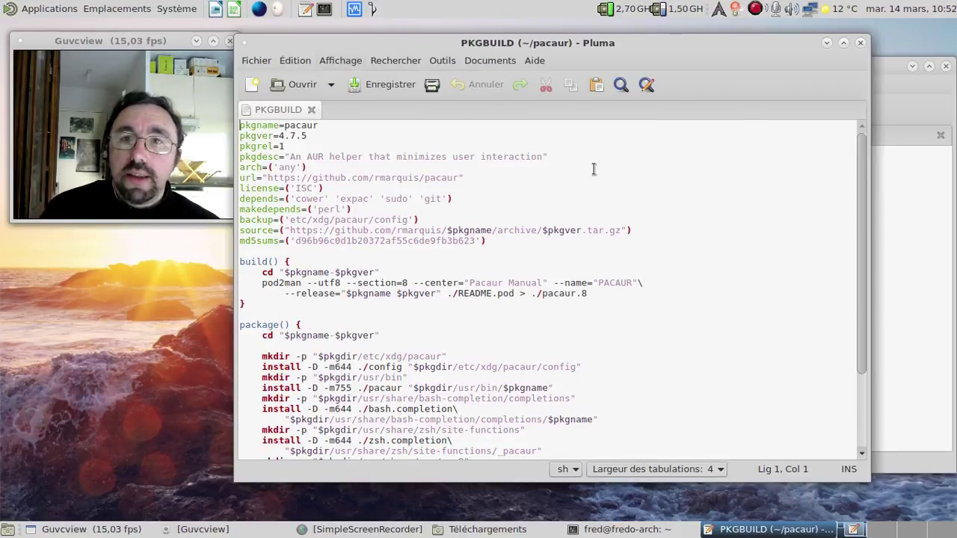
- Review the rest of the highlighted PKGBUILD, and close the editor and terminal windows
scroll(594, 169, down, 3)
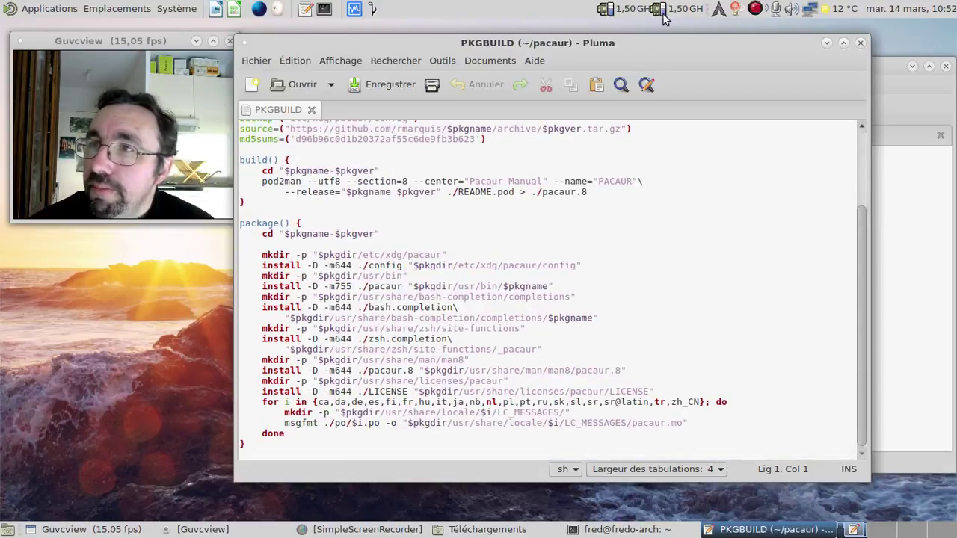
click(861, 43)
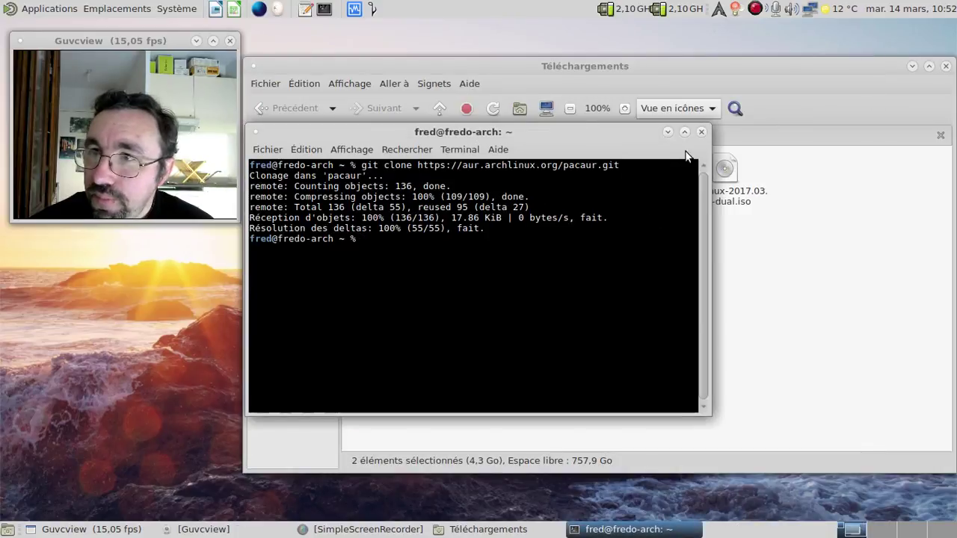
click(702, 131)
- Permanently delete moz-mail.tar.xz, moz-fox.tar.xz and archlinux-2017.03.01-dual.iso from Téléchargements, and close the Public tab and file manager
drag(777, 174, 537, 213)
key(shift+Delete)
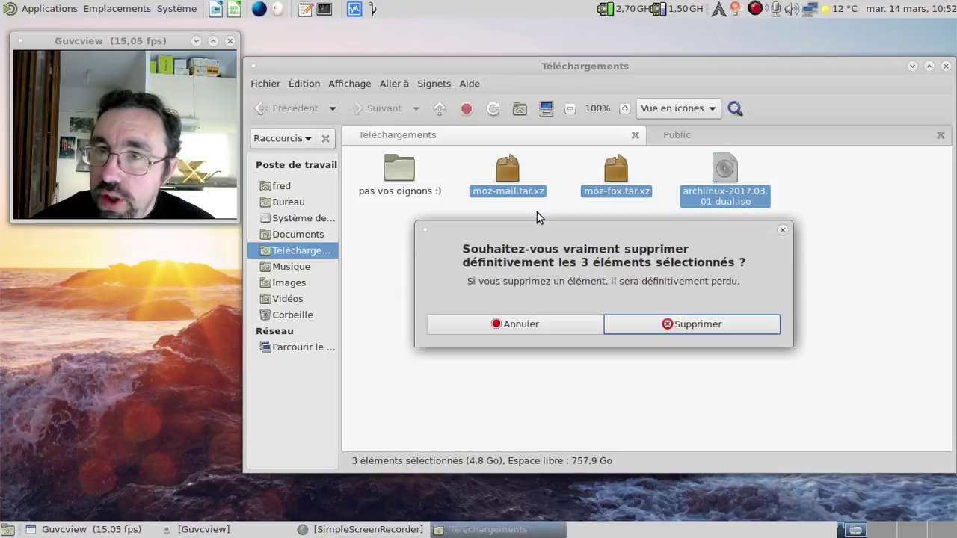
click(670, 323)
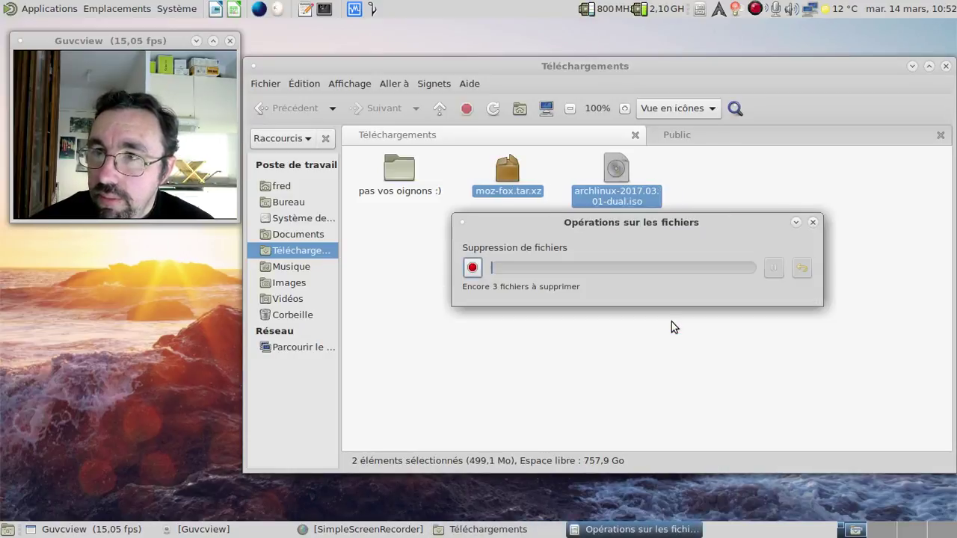
click(941, 135)
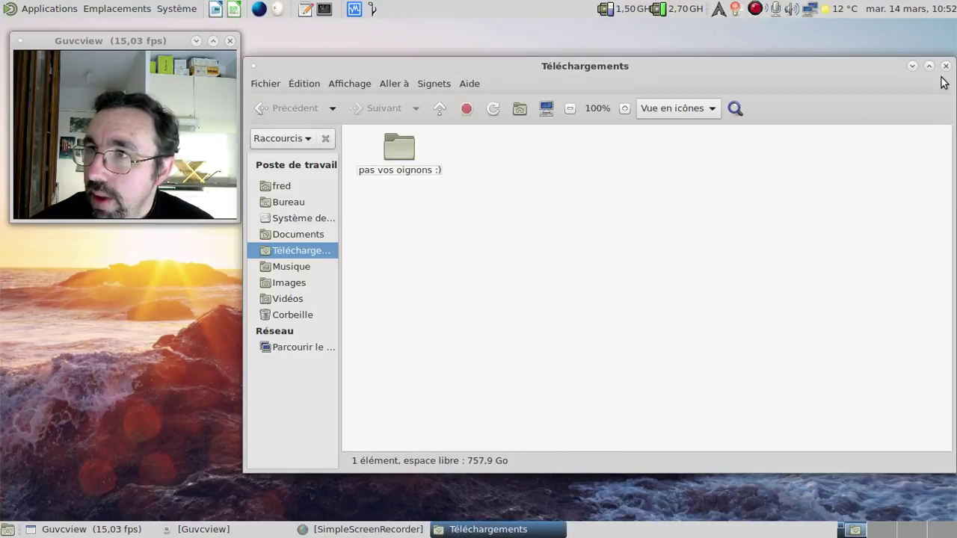
click(947, 66)
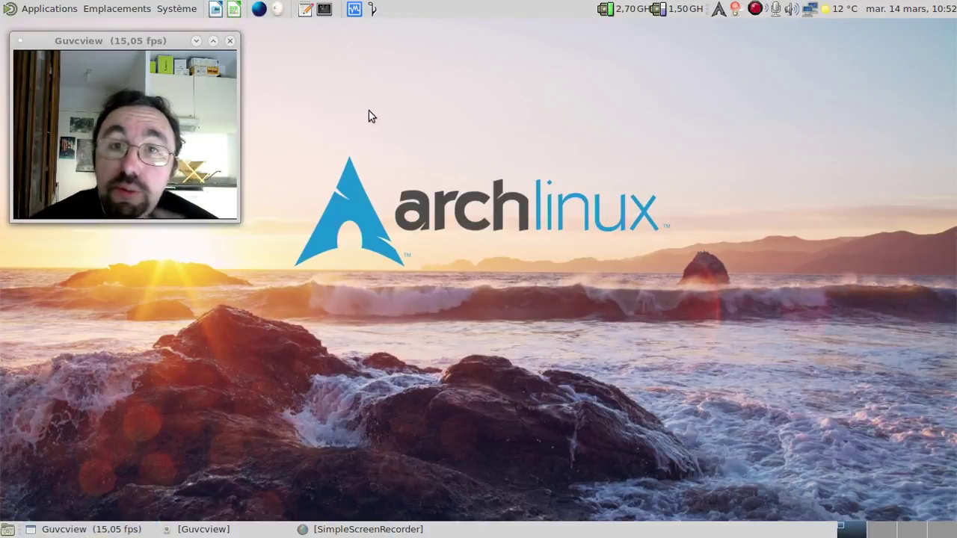
- Open the MATE Control Center and arrange its window beside the webcam view
mouse_move(96, 43)
mouse_down()
mouse_move(337, 48)
mouse_move(115, 43)
mouse_up()
click(166, 9)
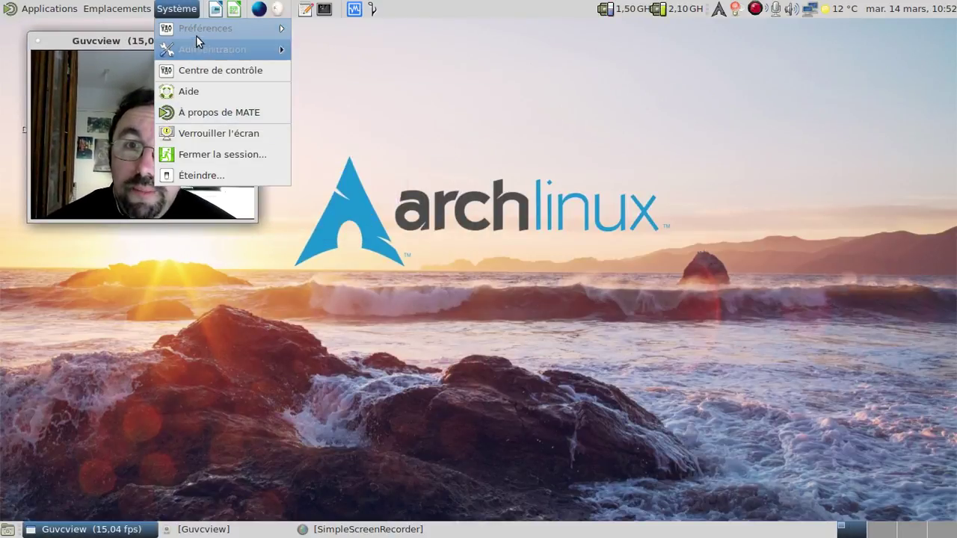
click(198, 67)
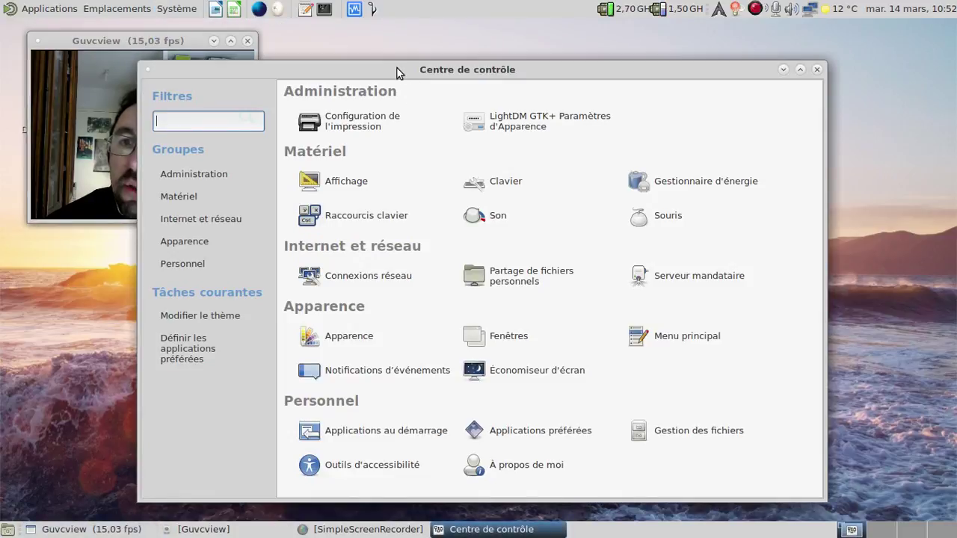
drag(397, 68, 526, 47)
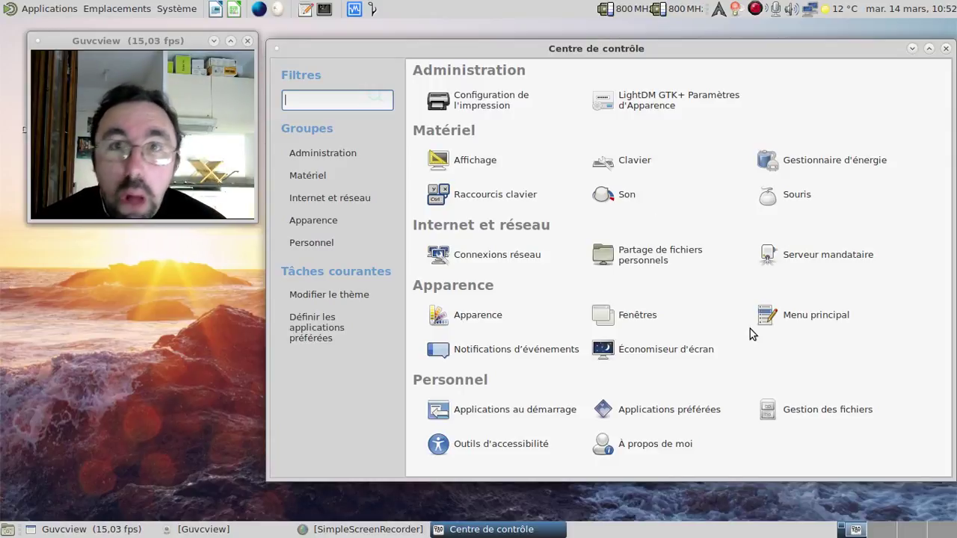
- Open the preferred applications settings and set Chromium as the default web browser
click(365, 321)
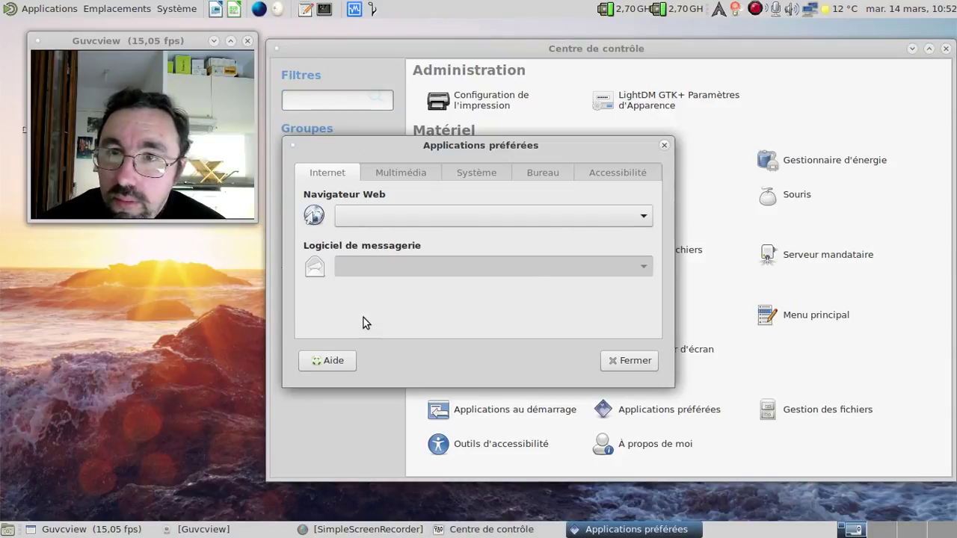
click(569, 221)
click(569, 215)
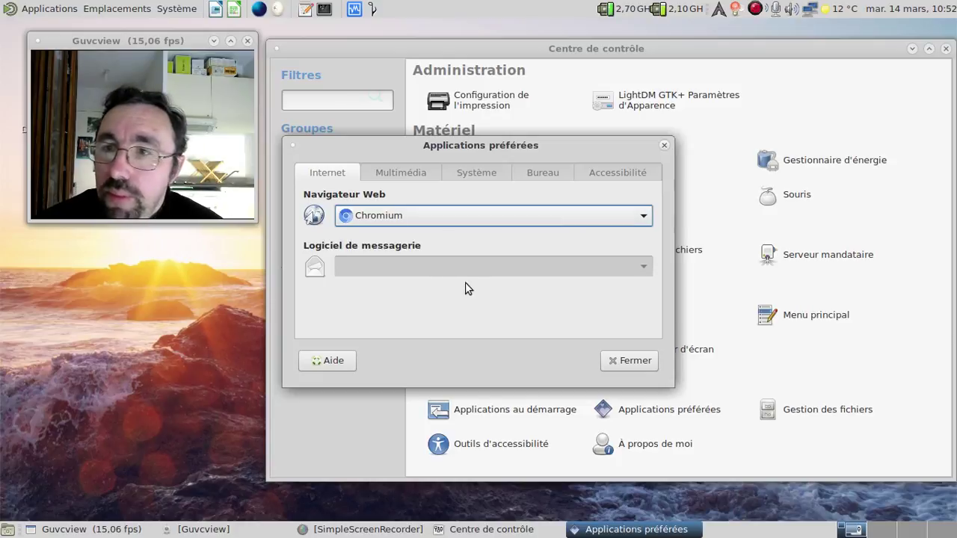
- Review the preferred multimedia, system, desktop and accessibility applications, and close the preferred applications dialog
click(394, 173)
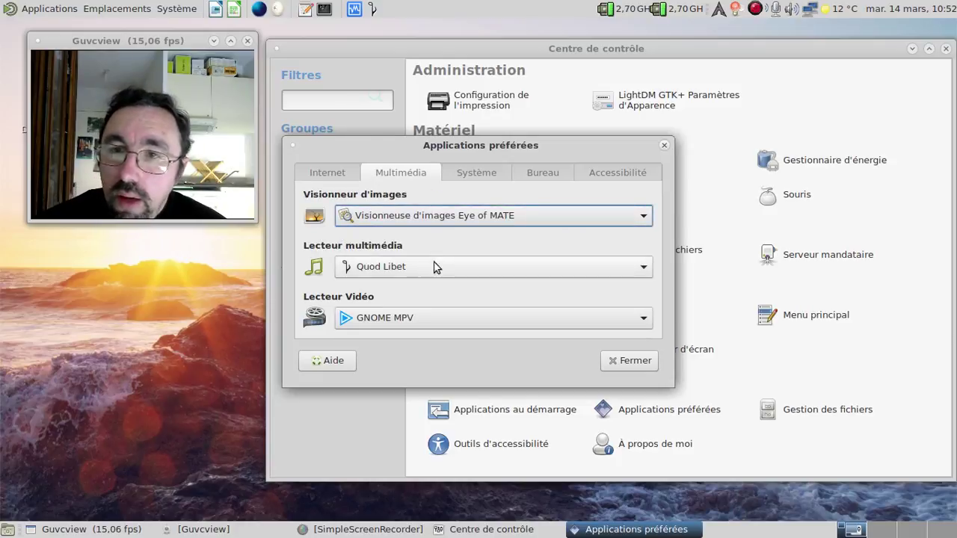
click(471, 175)
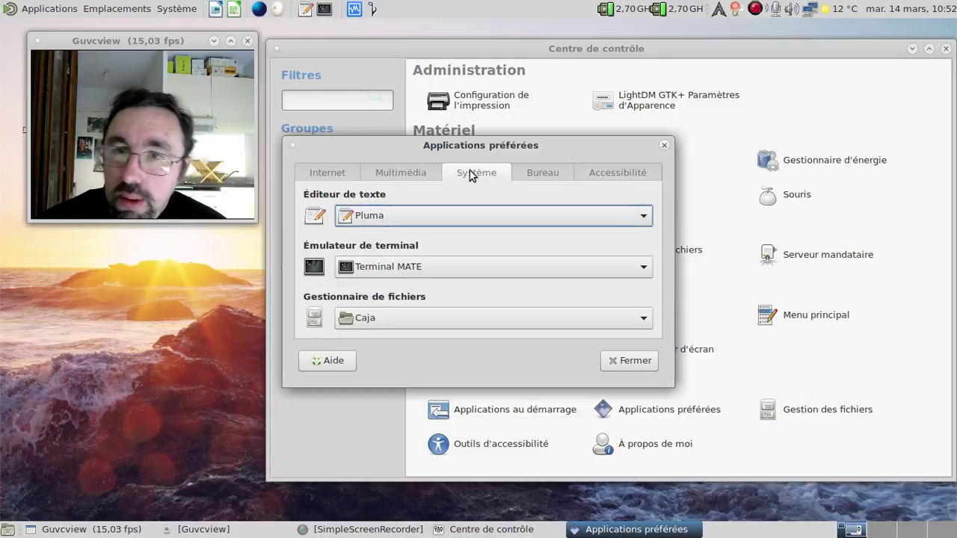
click(554, 173)
click(591, 175)
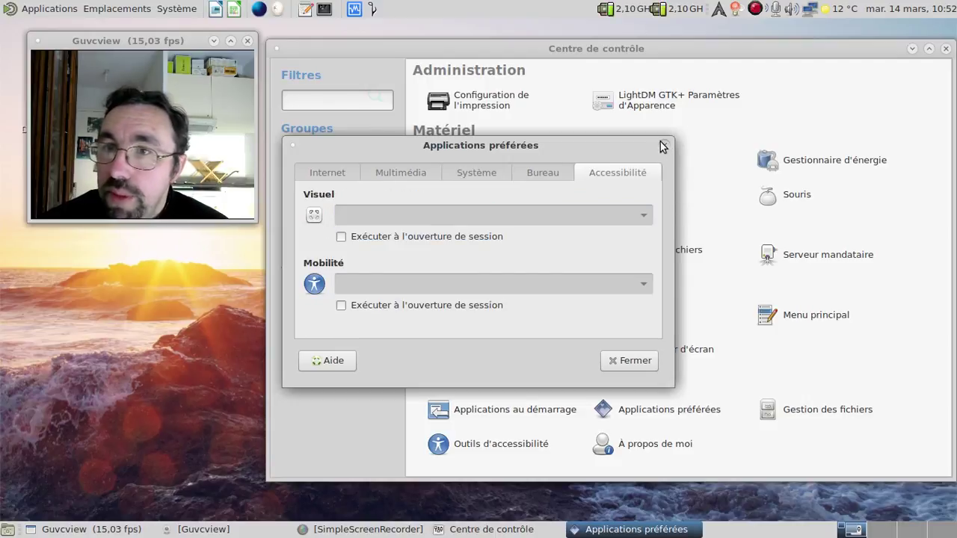
click(629, 361)
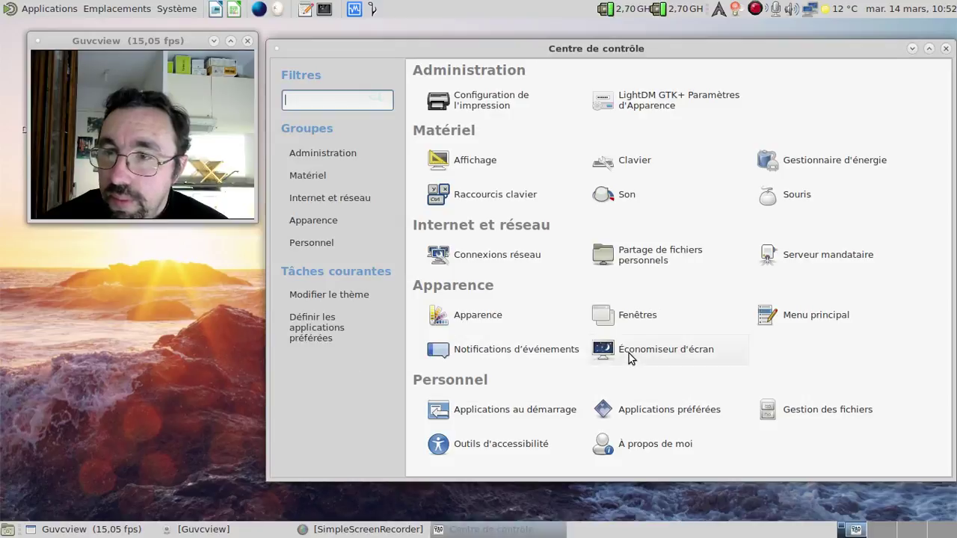
- Preview the MATE flottant, GNOME flottants, Dossier d'images and Cosmos screensaver themes, leave Cosmos selected and close the preferences
click(677, 356)
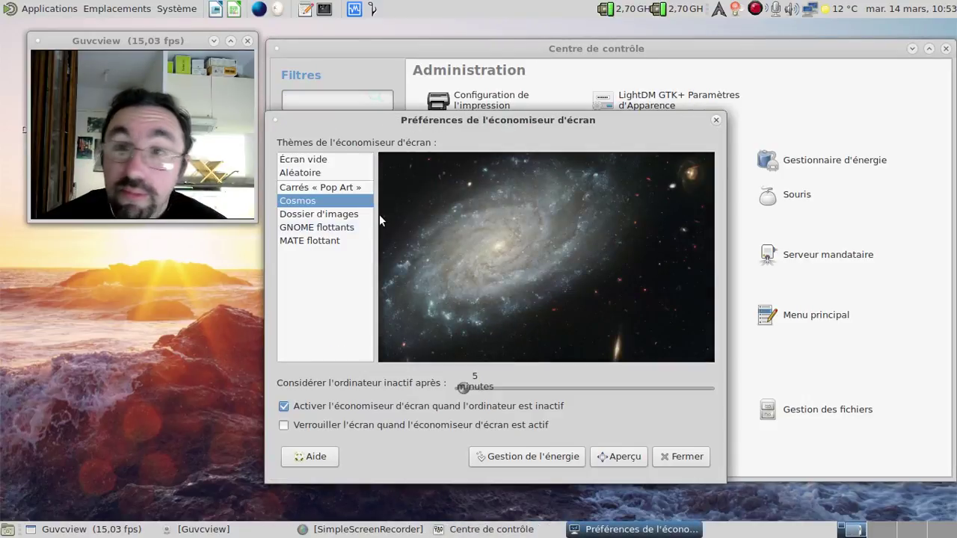
click(329, 240)
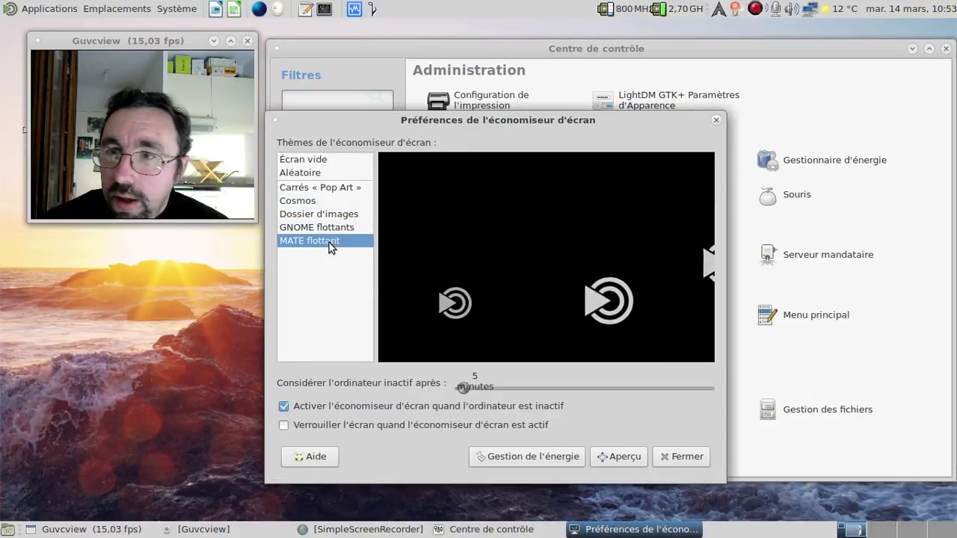
click(324, 227)
click(320, 215)
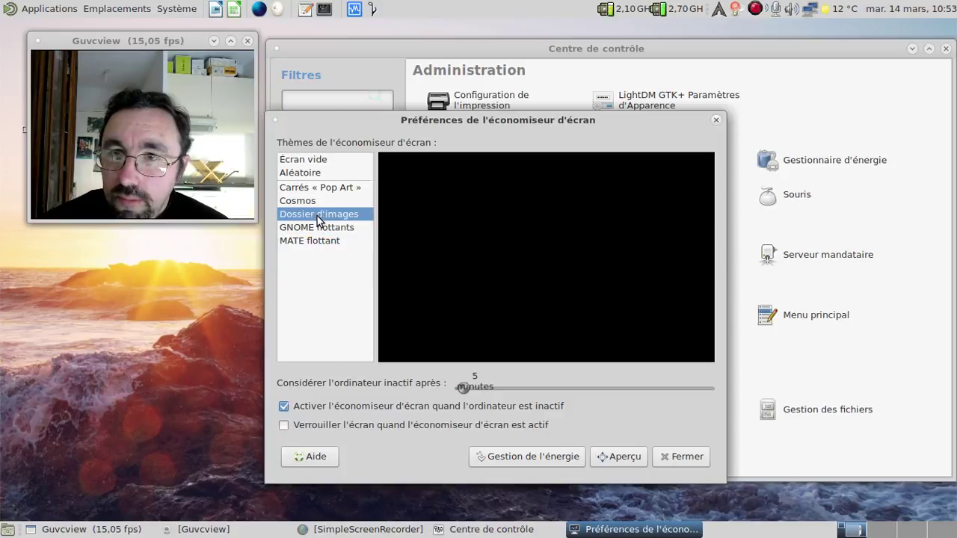
click(311, 202)
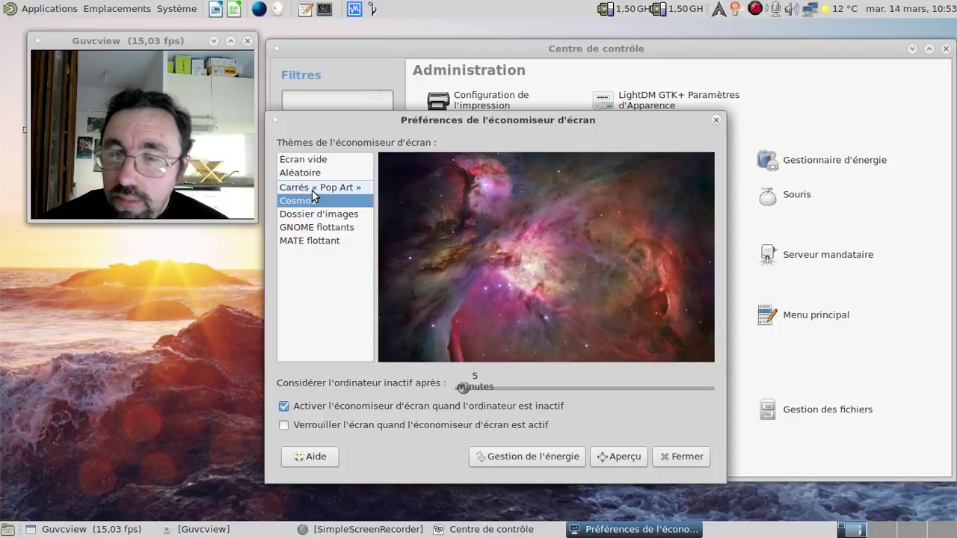
click(312, 190)
click(312, 196)
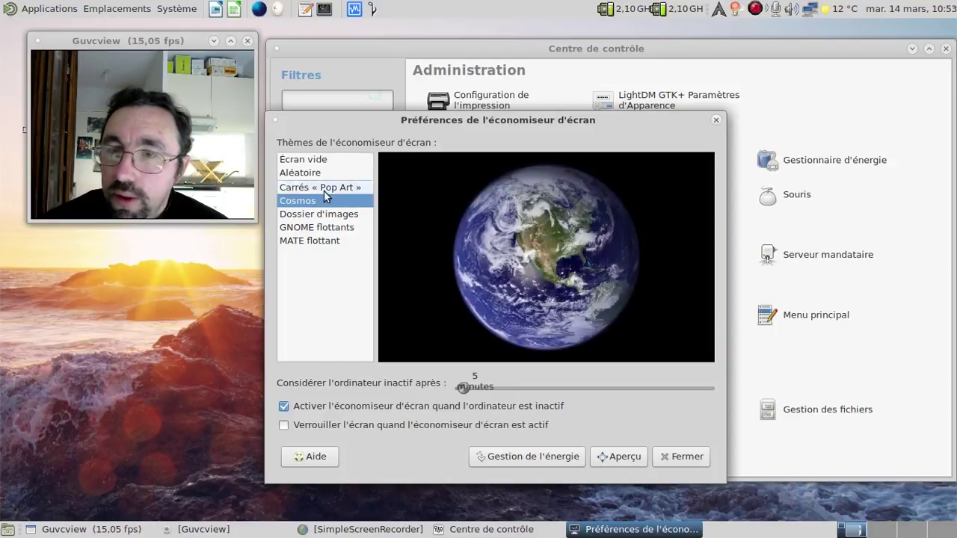
click(718, 120)
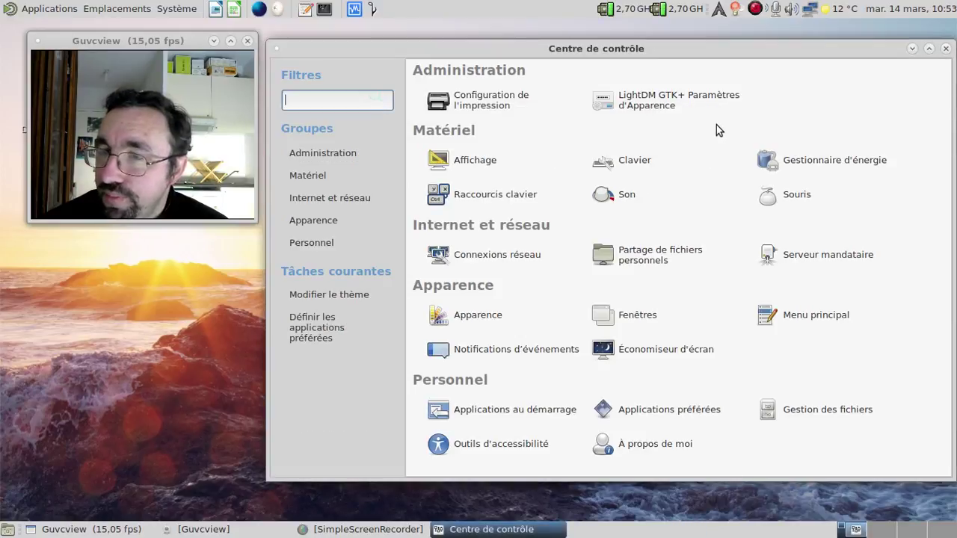
- Review the power management preferences for mains power and general behaviour, and close the dialog
click(795, 158)
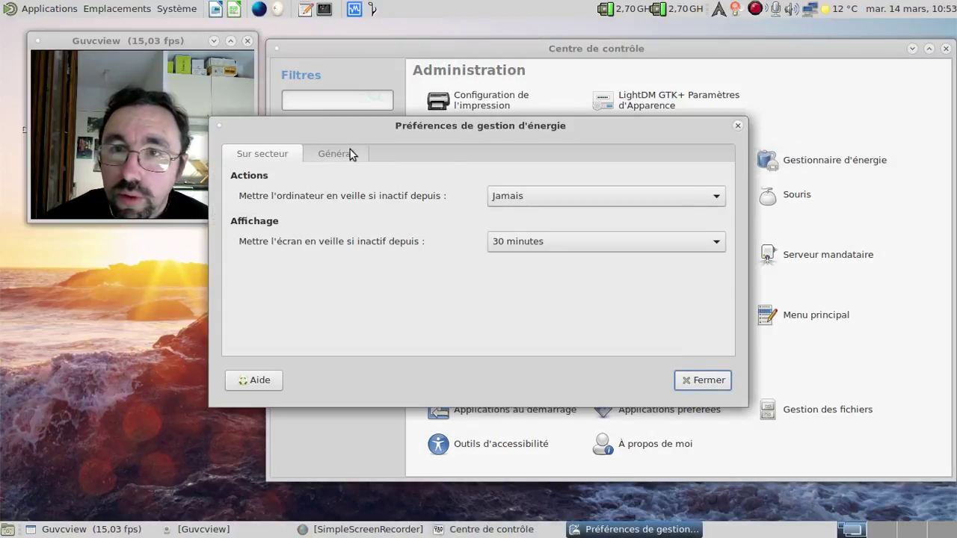
click(349, 152)
click(259, 152)
click(737, 126)
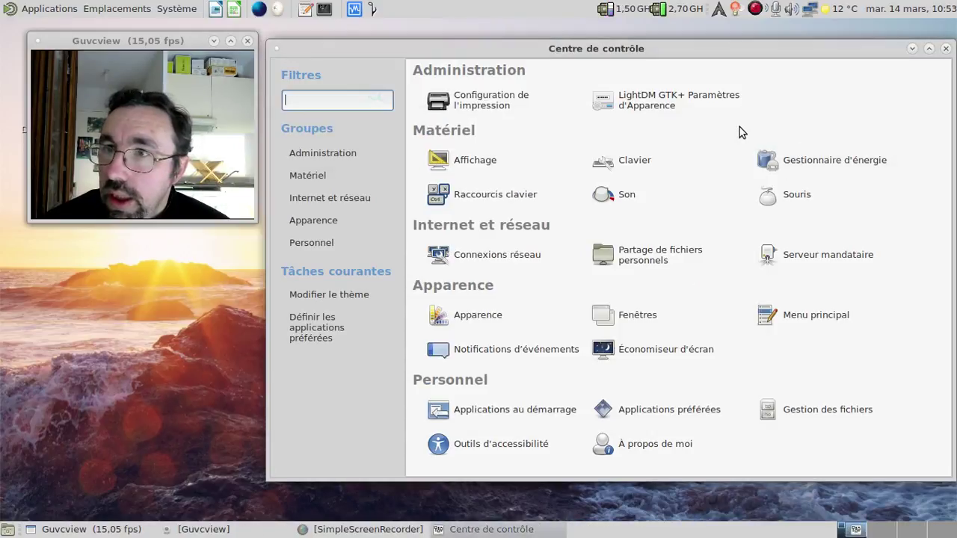
- Open the notification settings and preview a test notification with the Curseur theme and with the Coco theme
click(532, 349)
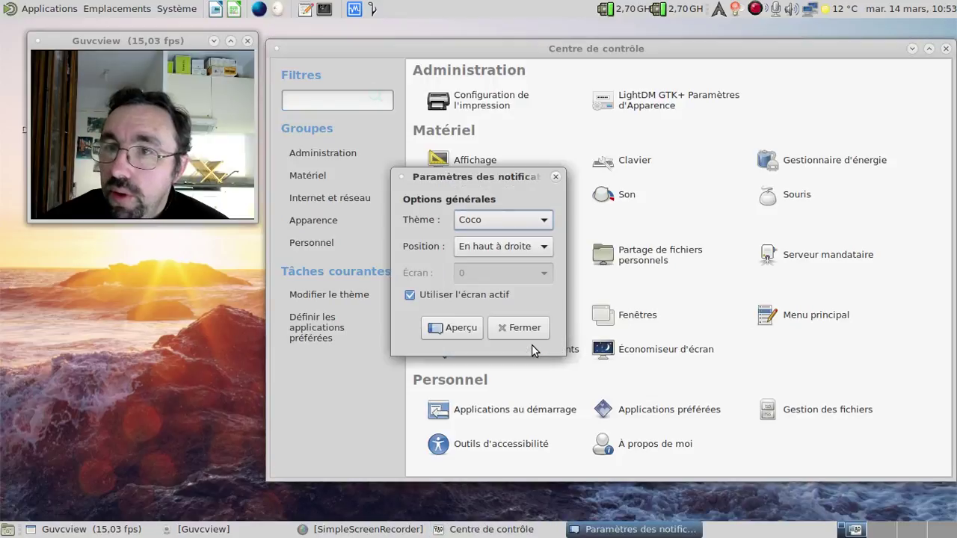
click(532, 221)
click(519, 239)
click(466, 330)
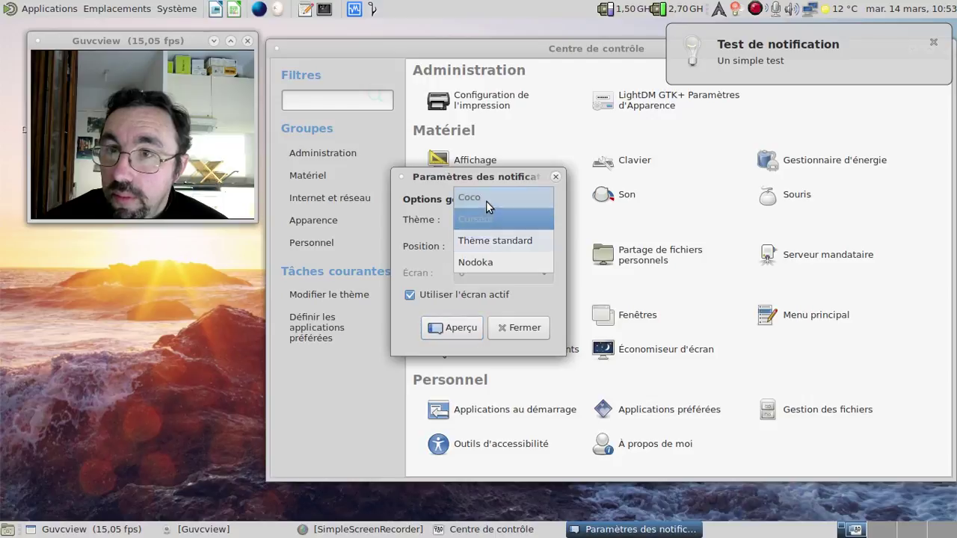
click(486, 199)
click(469, 331)
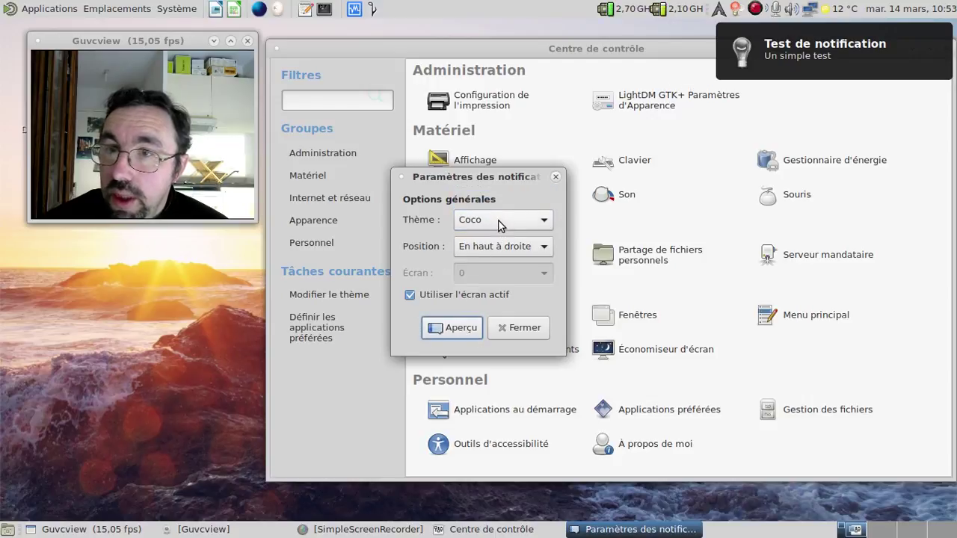
- Preview the test notification with the Thème standard theme and with the Nodoka theme
click(498, 219)
click(495, 262)
click(447, 333)
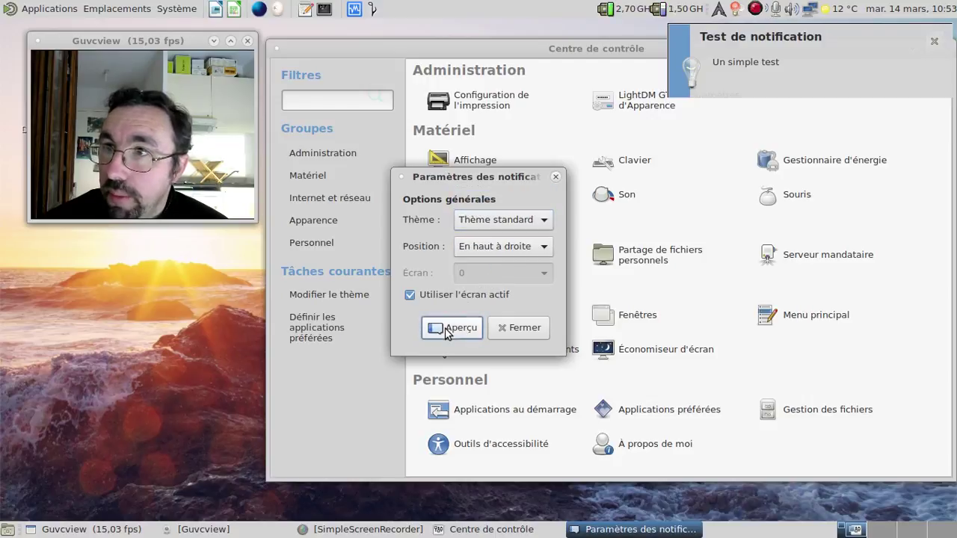
click(486, 222)
click(483, 250)
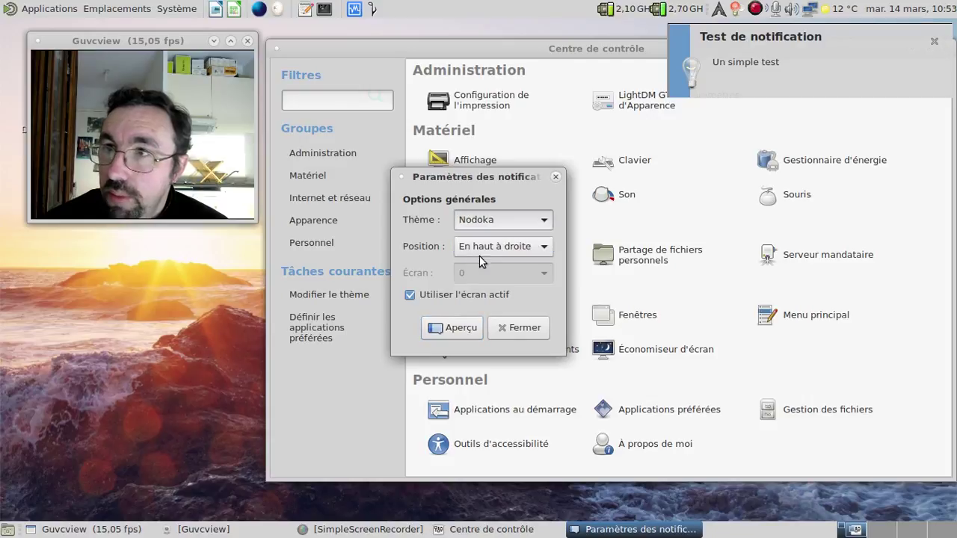
click(452, 330)
- Set the notification theme to Curseur, preview it and close the notification settings
click(495, 226)
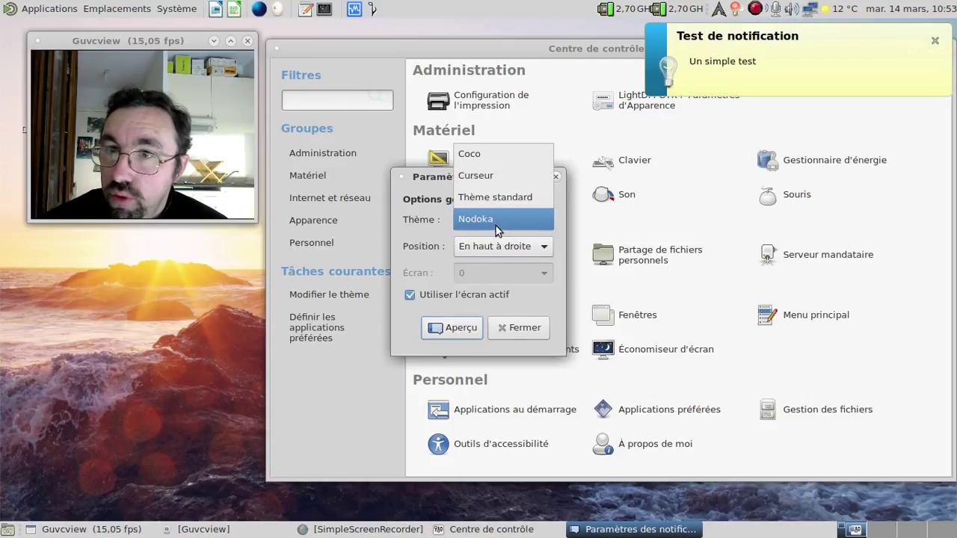
click(491, 177)
click(458, 328)
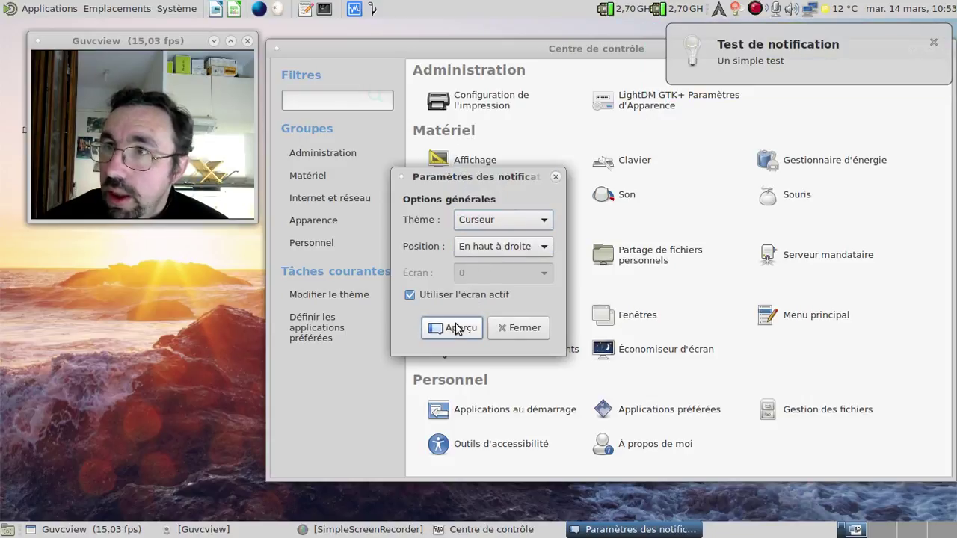
click(515, 328)
- Review the display preferences in a window moved clear of the webcam view, and close them and the Control Center
click(495, 167)
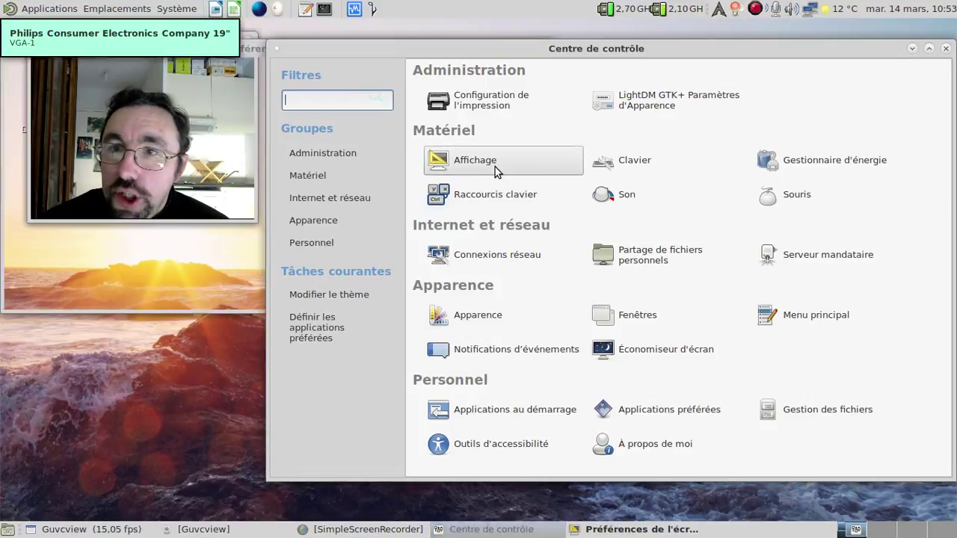
click(237, 58)
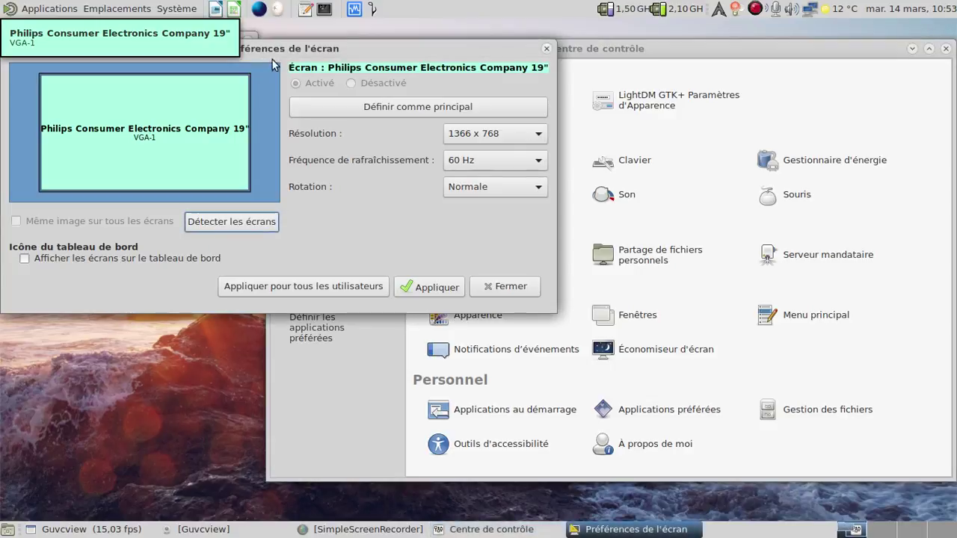
drag(344, 57, 588, 95)
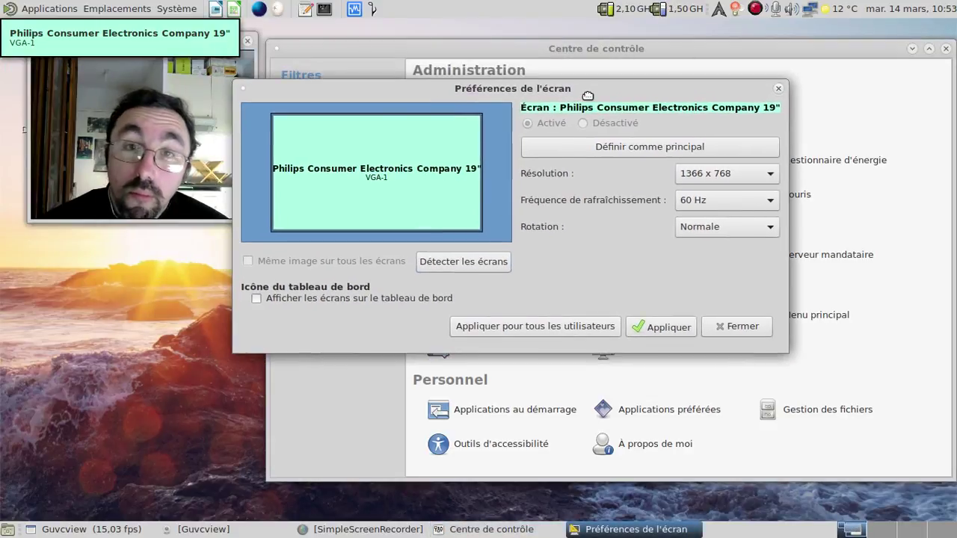
click(779, 89)
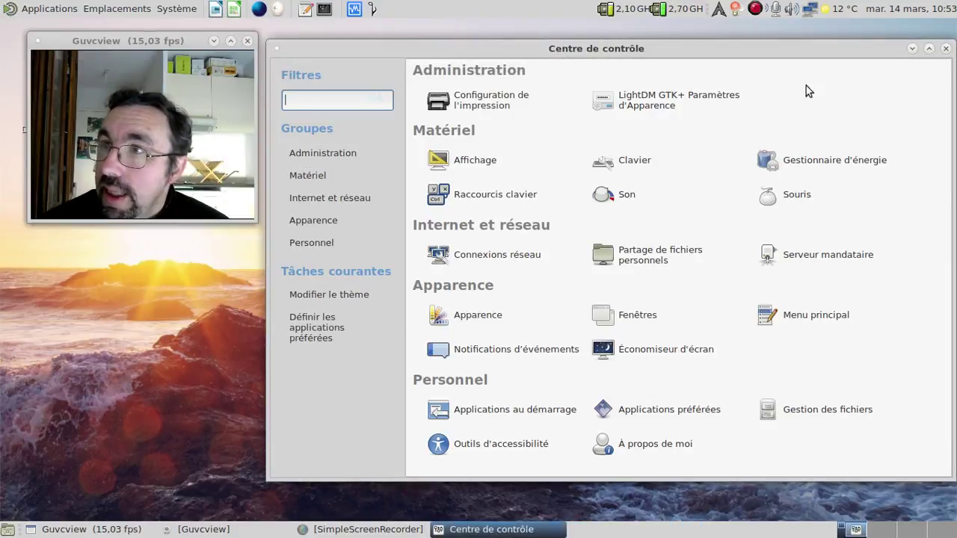
click(946, 50)
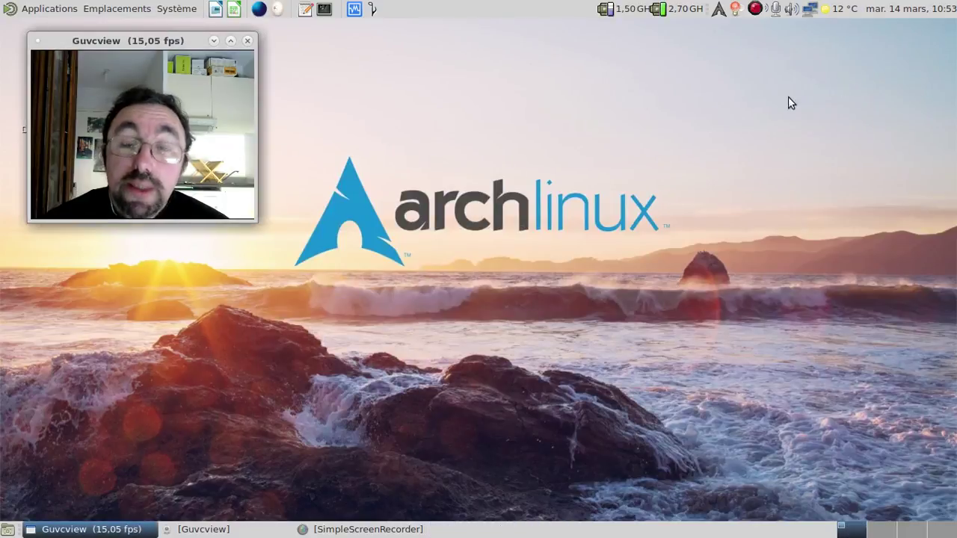